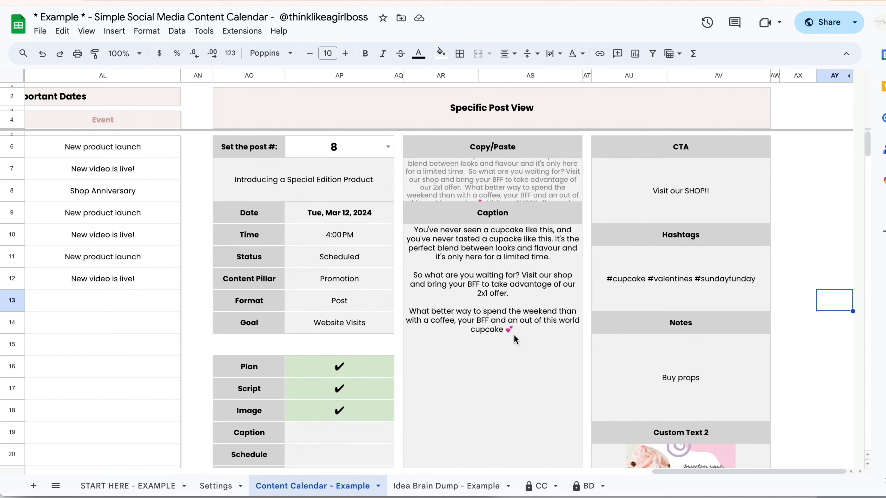
Step: Examine the example Content Calendar from the post list through the monthly calendar and Other Important Dates to the Specific Post View
scroll(513, 335, "left", 15)
scroll(514, 336, "left", 15)
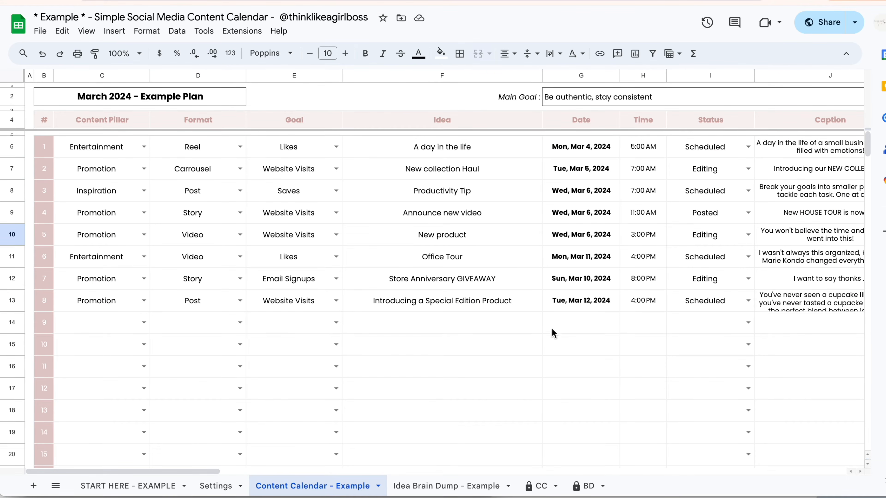
double_click(604, 213)
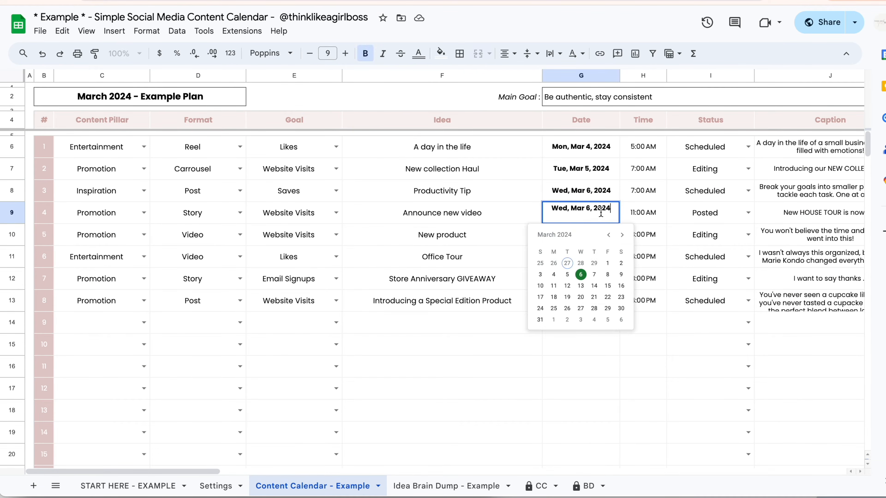
left_click(516, 221)
scroll(558, 219, "right", 10)
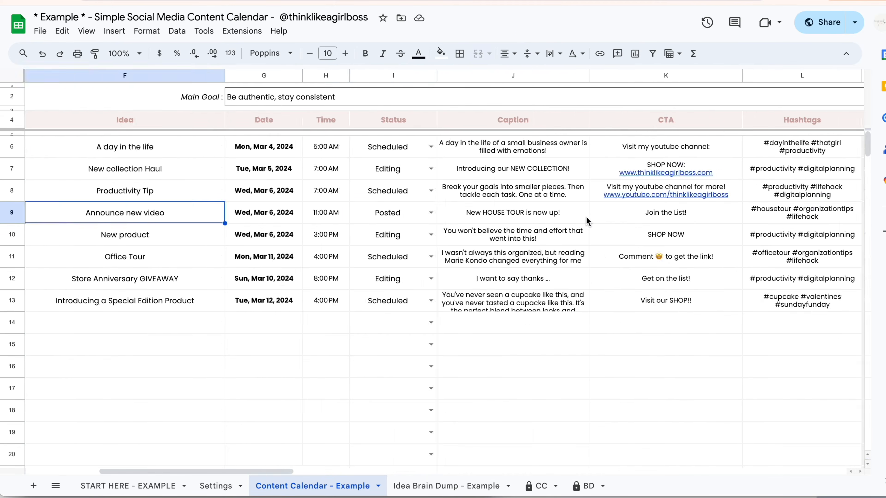
scroll(587, 222, "right", 5)
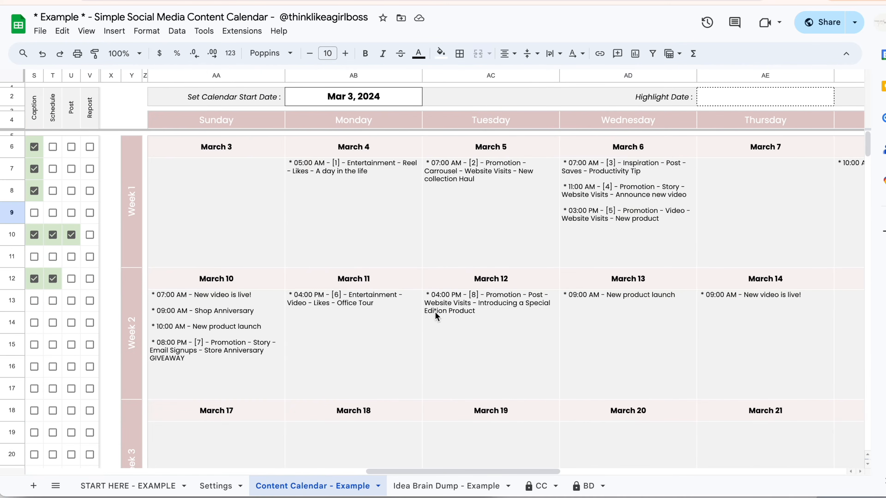
scroll(547, 273, "right", 5)
scroll(452, 286, "right", 1)
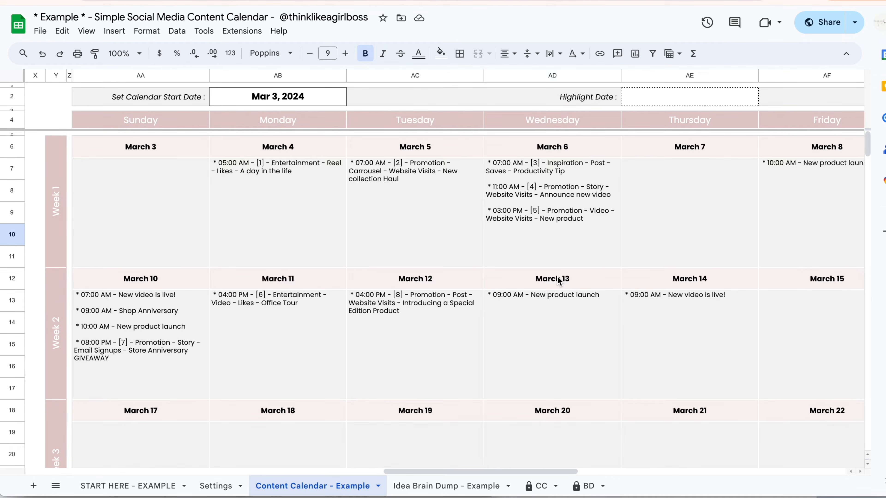
scroll(558, 279, "right", 6)
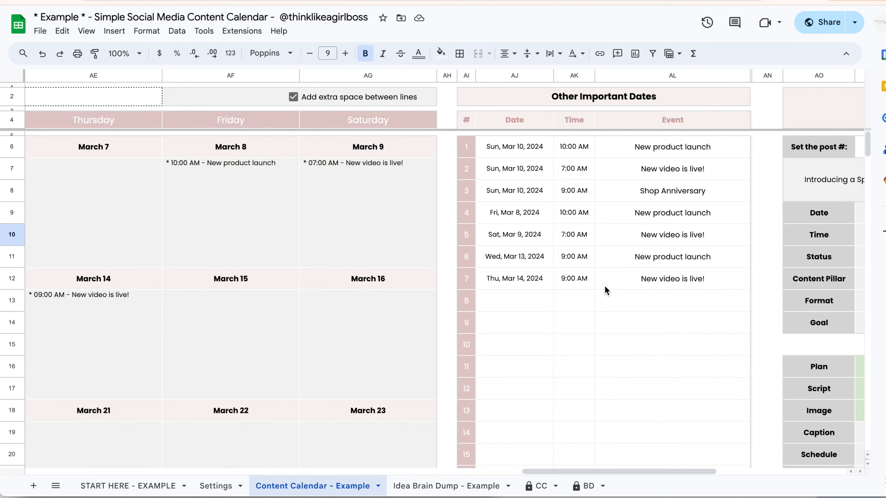
scroll(604, 286, "right", 2)
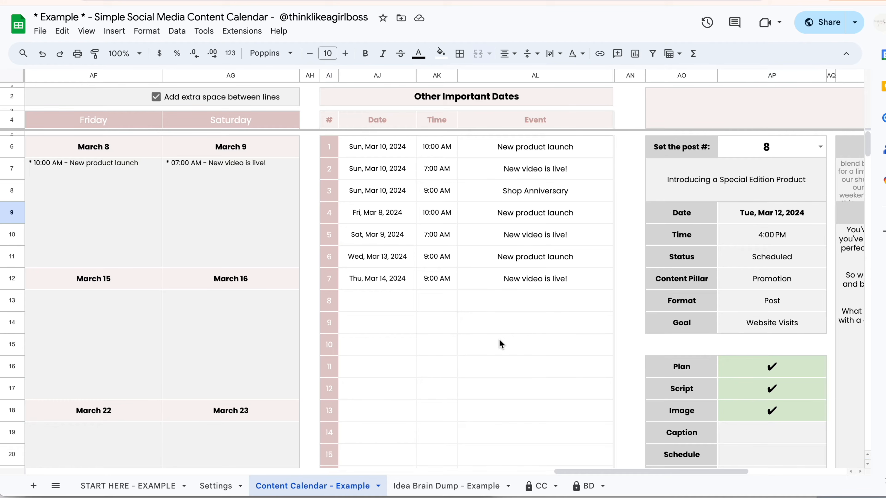
scroll(810, 447, "right", 10)
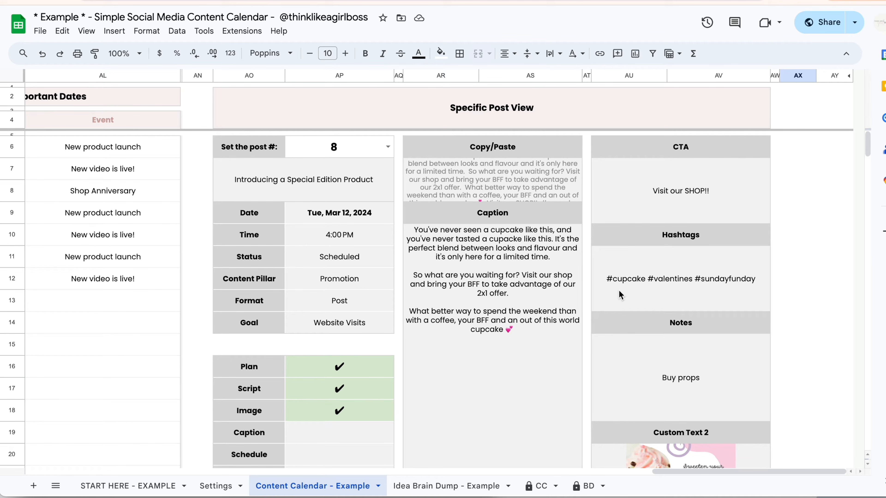
Step: Show post 1 in the Specific Post View and undo that change
left_click(331, 159)
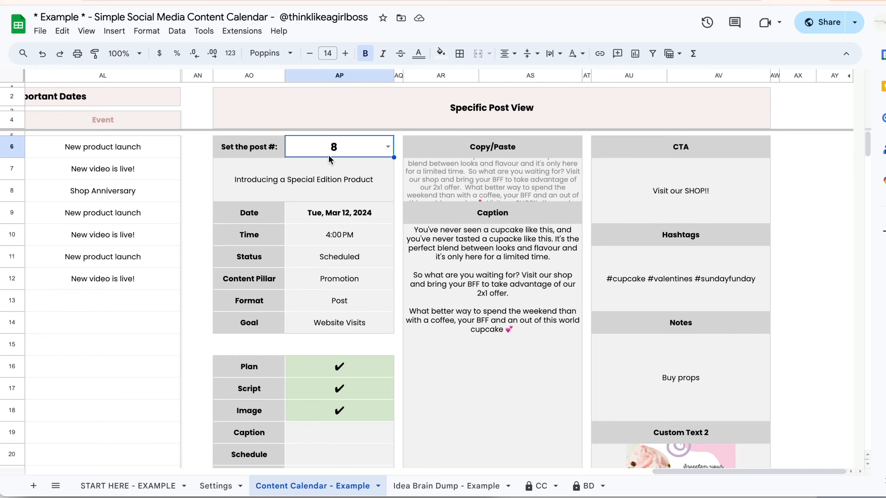
type("1")
key("Return")
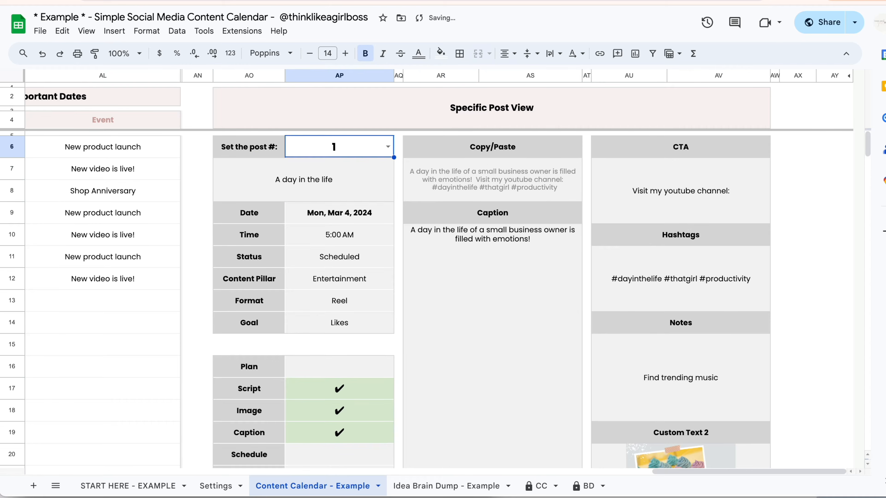
key("ctrl+z")
left_click(797, 203)
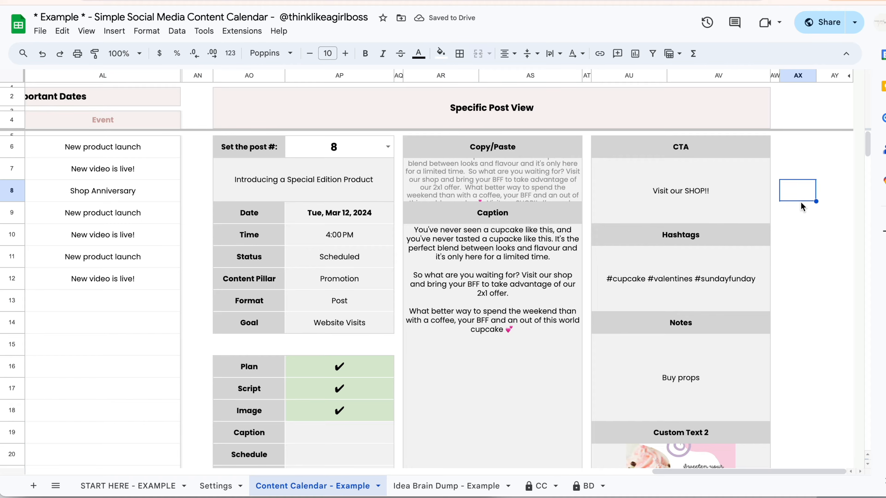
Step: Select idea 7 from content pillar to idea in the Idea Brain Dump sheet and return to the Content Calendar sheet
left_click(462, 485)
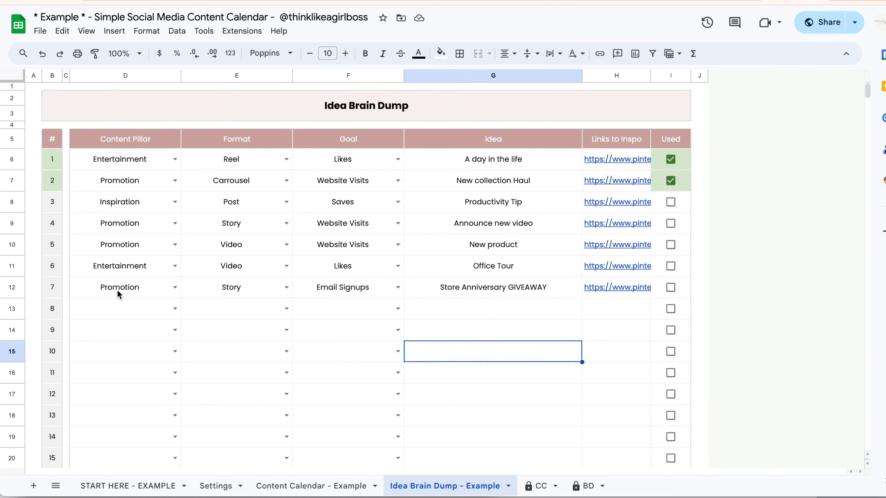
left_click_drag(118, 293, 467, 289)
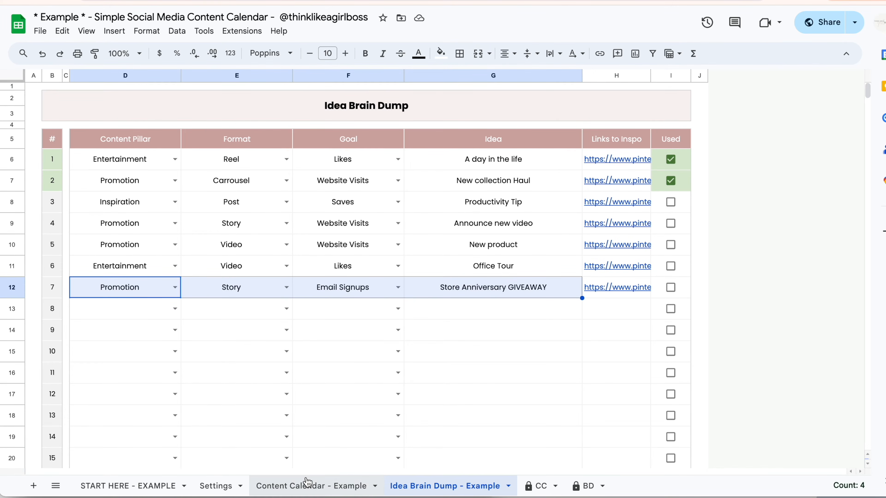
left_click(311, 485)
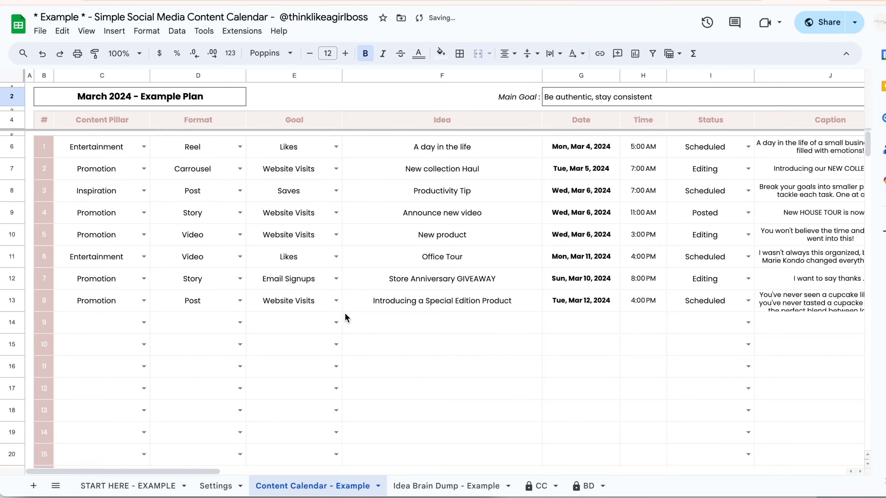
Step: Set the calendar start date to March 10, 2024
scroll(345, 313, "right", 15)
scroll(345, 313, "right", 15)
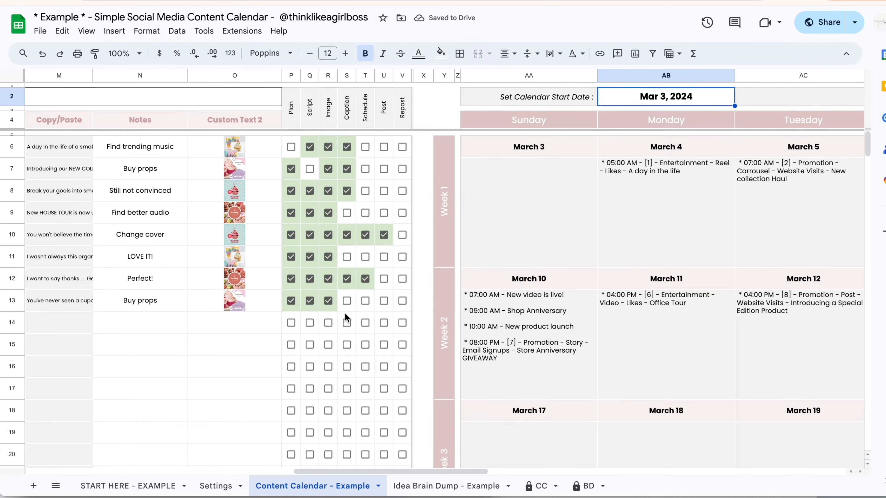
scroll(344, 313, "right", 2)
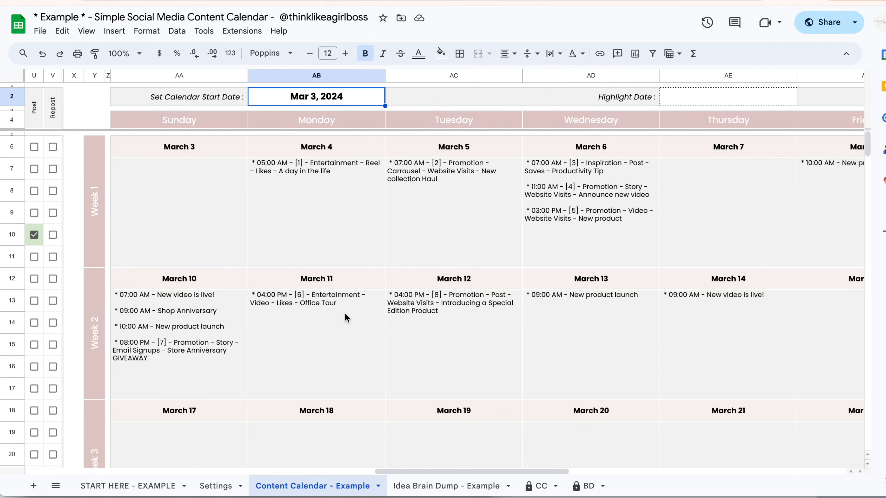
double_click(308, 95)
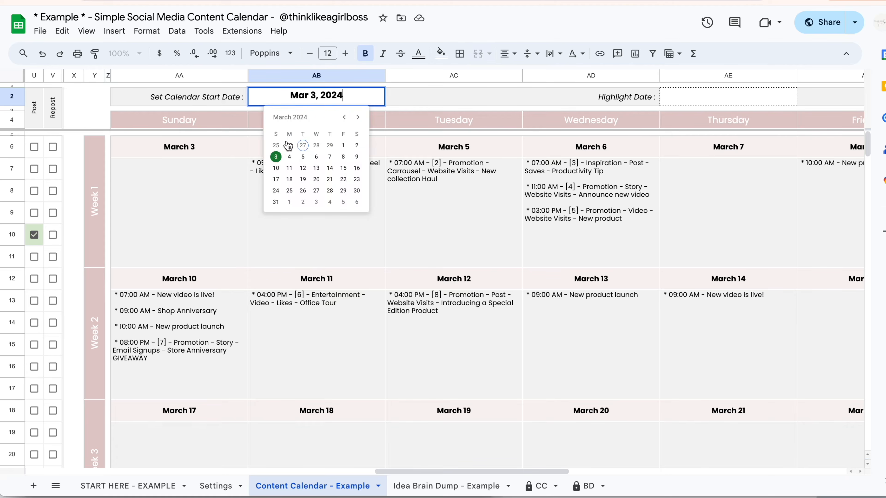
left_click(276, 168)
scroll(321, 226, "right", 2)
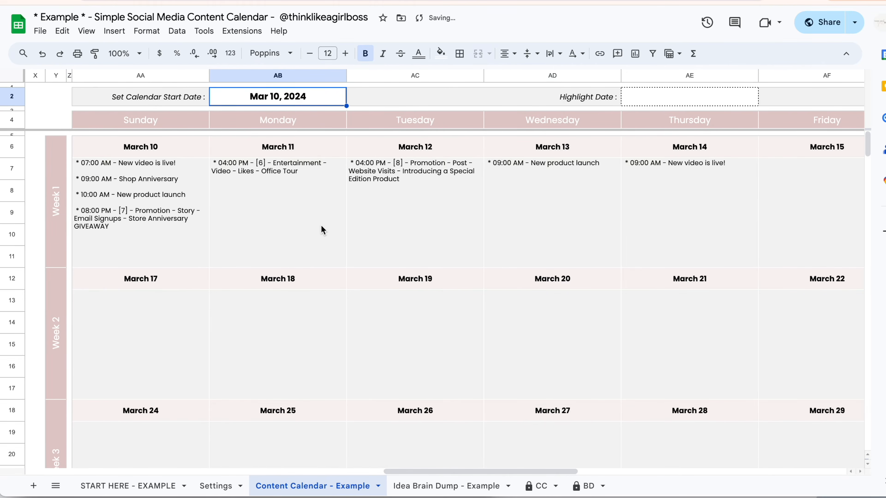
scroll(321, 229, "right", 5)
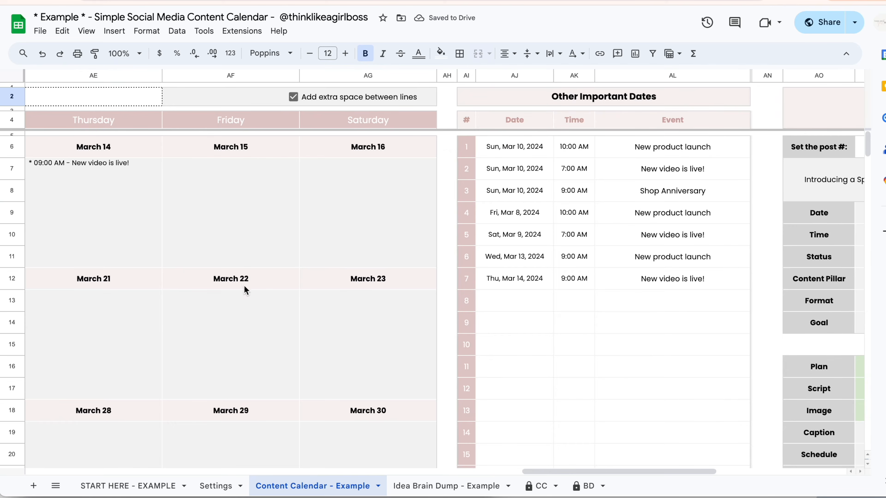
Step: Check the custom label lists in the Settings sheet and review the Content Calendar from the post list to the monthly view
left_click(216, 486)
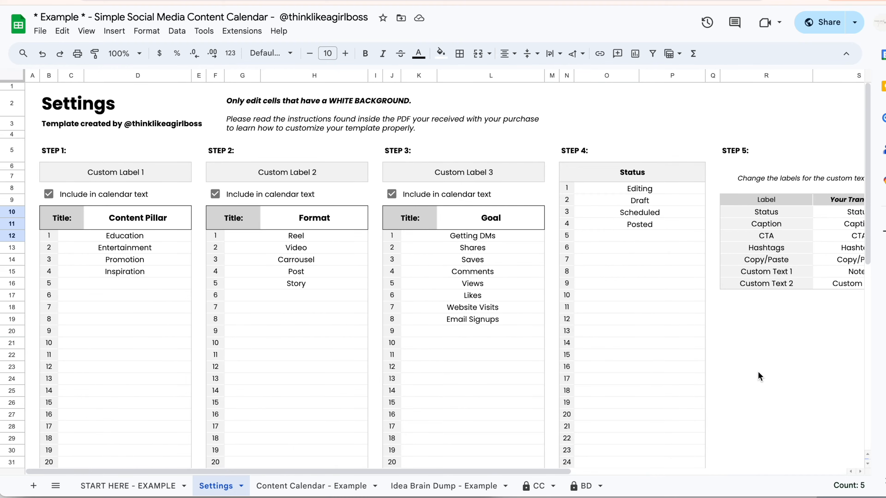
left_click(759, 372)
left_click(311, 486)
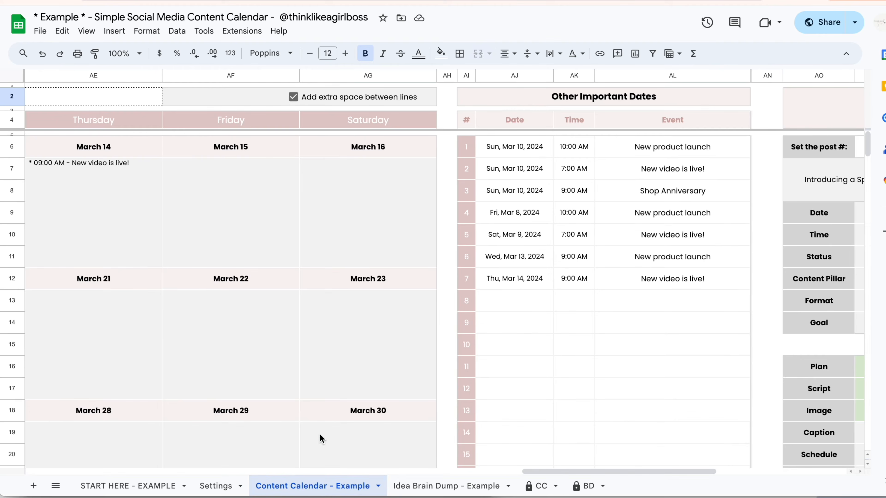
scroll(403, 284, "left", 7)
scroll(402, 284, "left", 10)
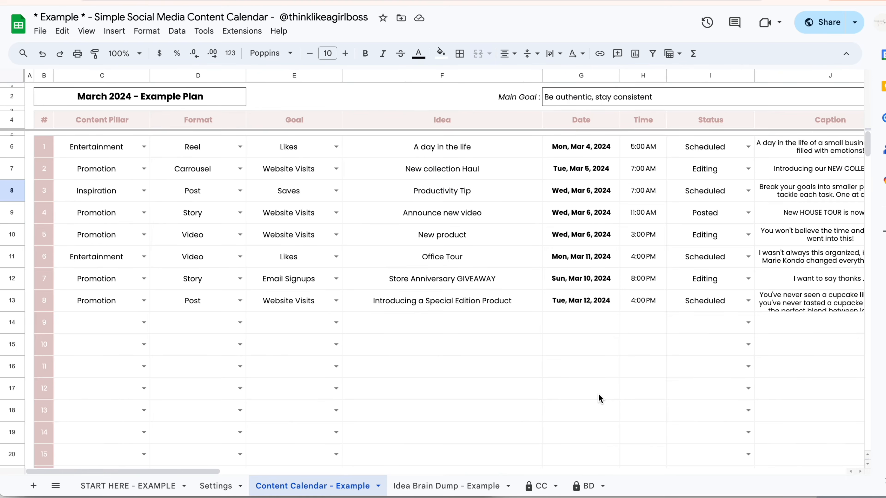
scroll(598, 393, "right", 10)
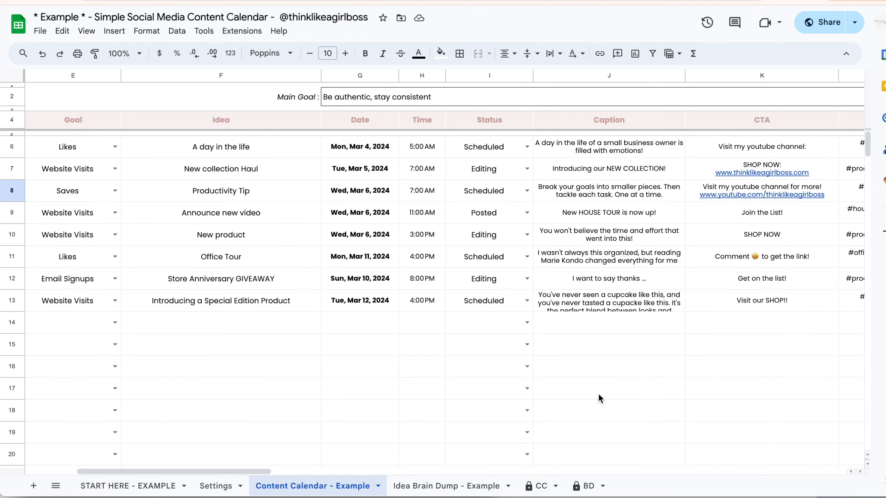
scroll(597, 393, "right", 10)
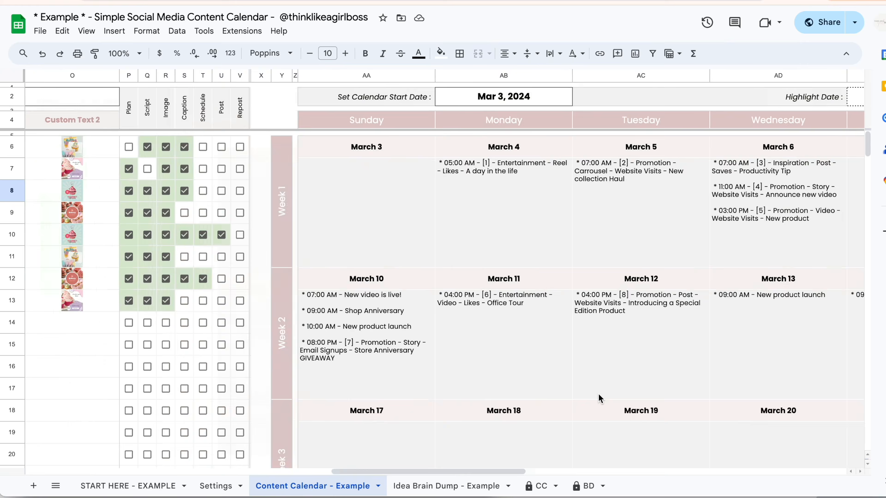
scroll(599, 395, "right", 15)
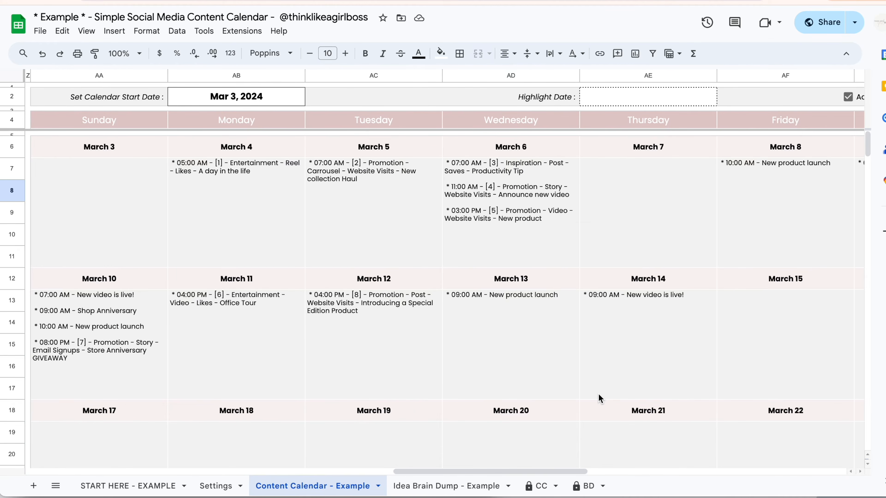
scroll(597, 393, "right", 3)
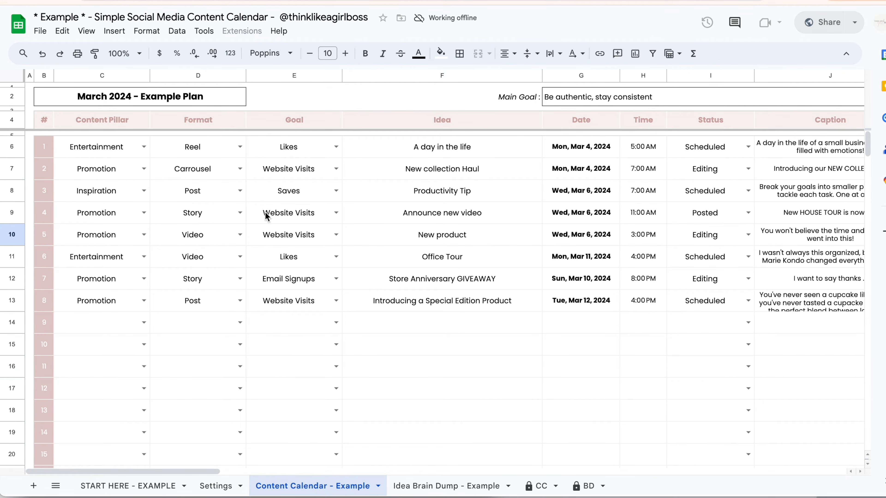
Step: Highlight the Content Pillar, Format and Goal columns and view the available options in each for post 1
left_click_drag(115, 120, 304, 313)
left_click(448, 329)
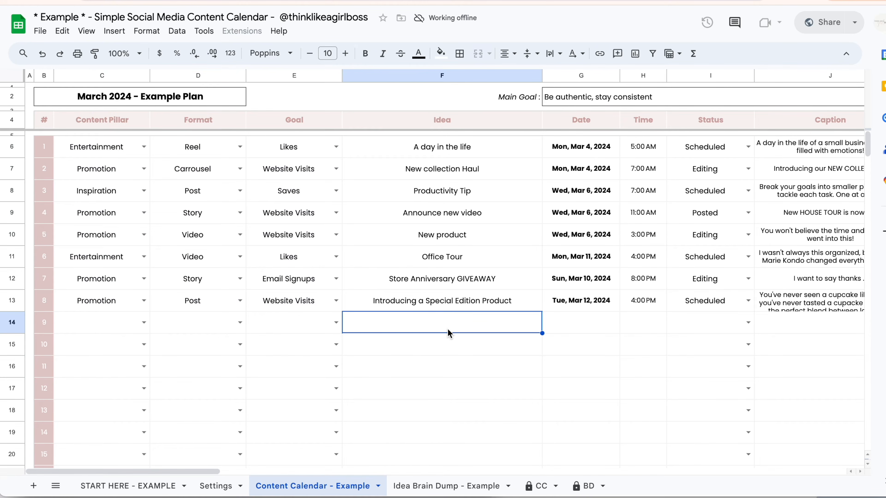
left_click_drag(115, 122, 336, 122)
left_click(144, 146)
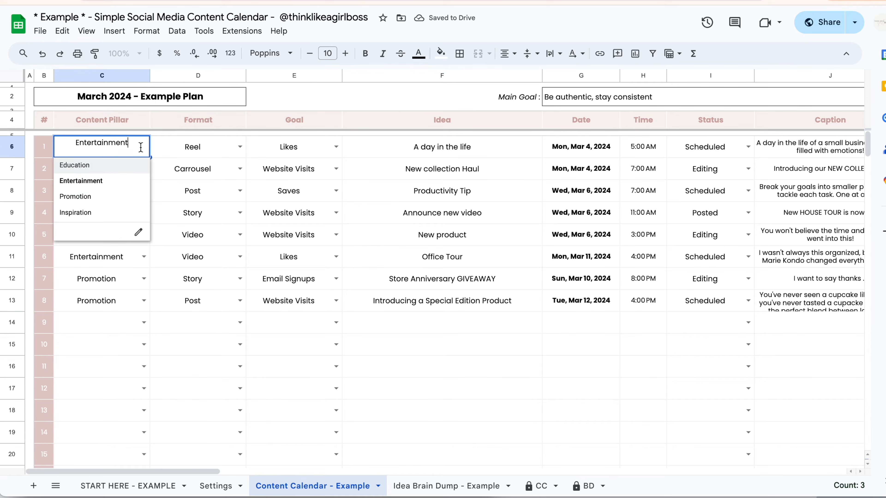
left_click(240, 146)
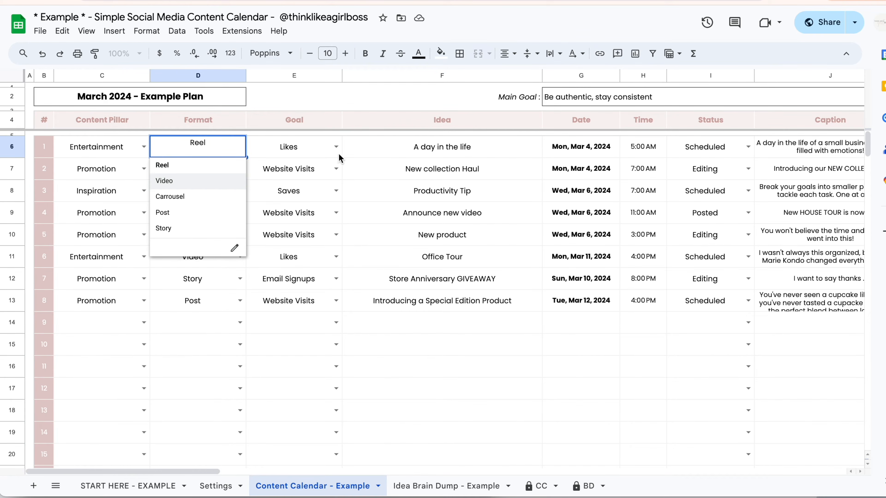
left_click(335, 147)
left_click(417, 195)
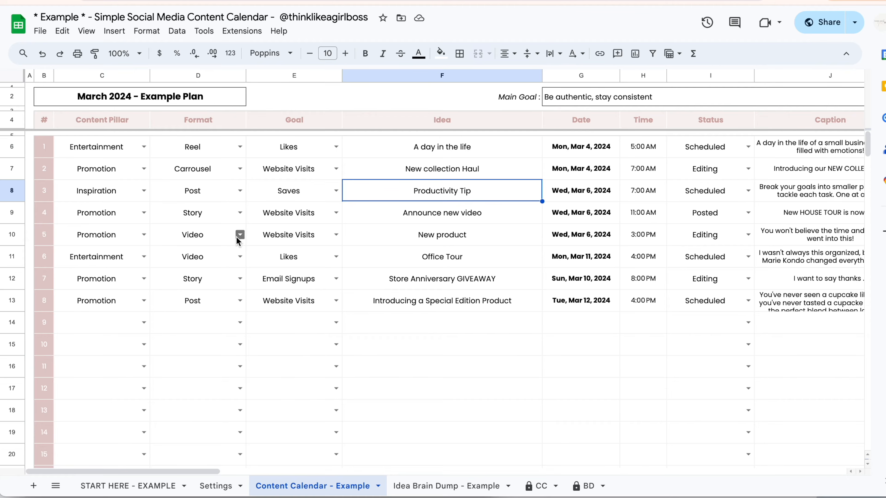
Step: Compare the three custom label lists in the Settings sheet with the Content Pillar, Format and Goal headers in the Content Calendar
left_click(213, 486)
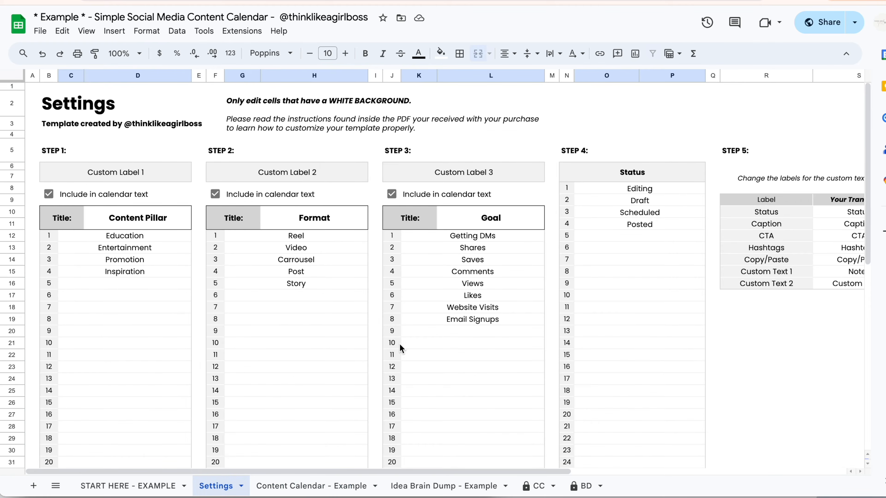
left_click(311, 486)
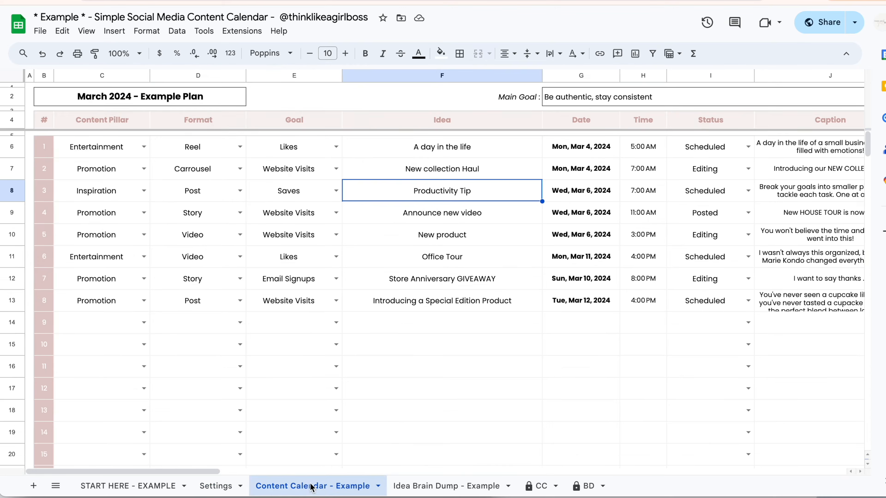
left_click(104, 120)
left_click(186, 122)
left_click(253, 121)
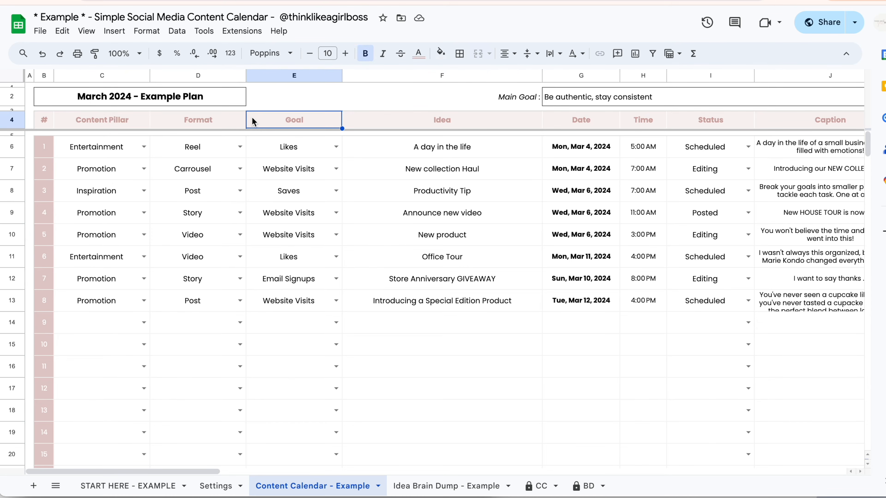
Step: Inspect the idea cells of the first posts in the Content Calendar
left_click(398, 183)
left_click(383, 149)
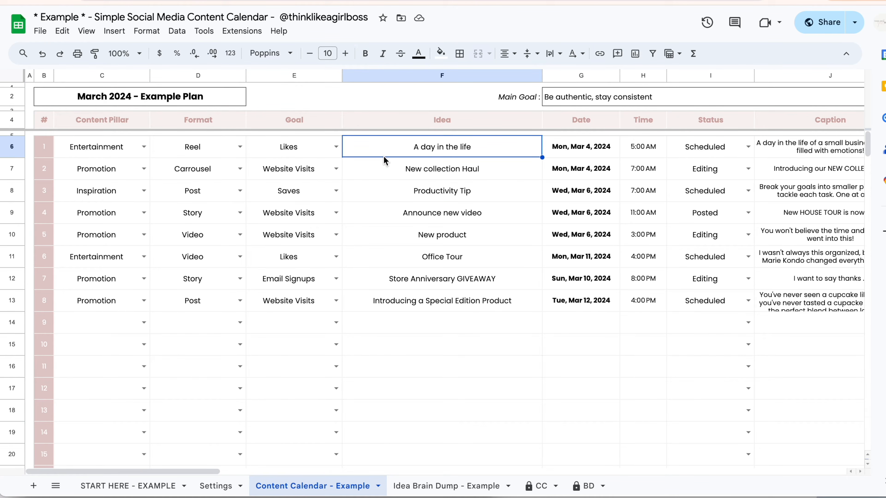
left_click(432, 178)
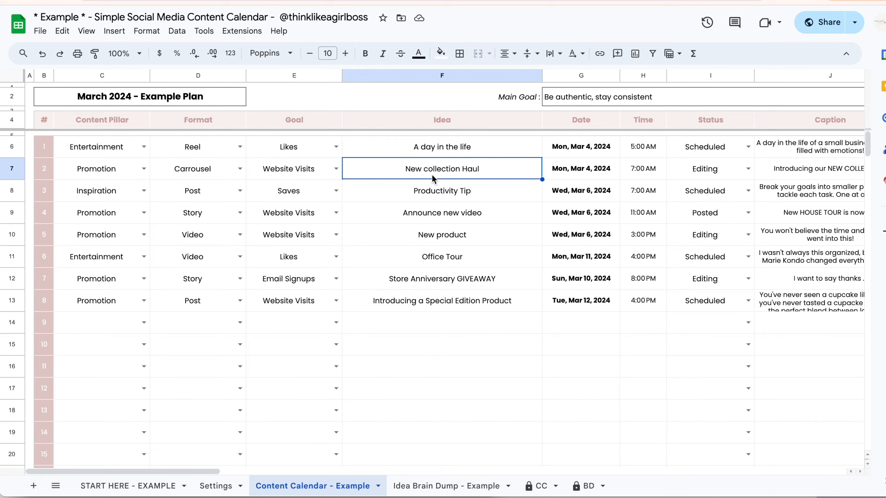
Step: Compare the details of posts 1 and 2 in the post list with their entries in the monthly calendar
double_click(580, 169)
left_click(506, 171)
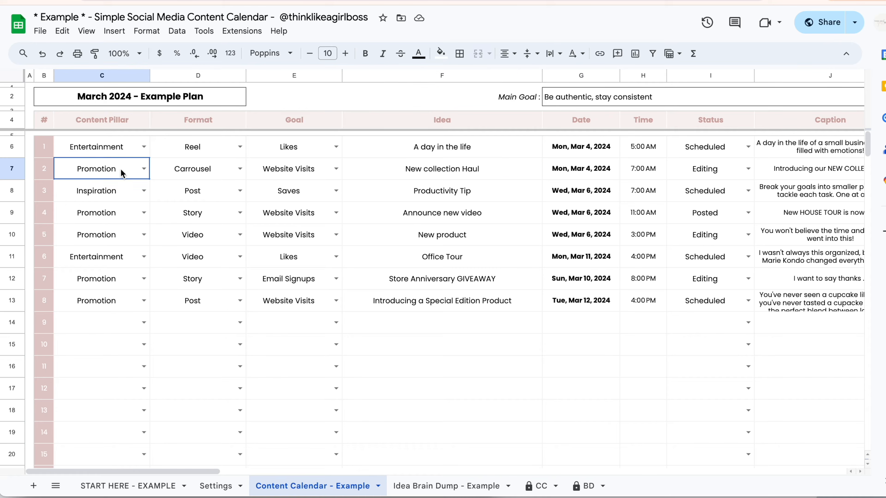
left_click_drag(123, 170, 386, 155)
scroll(460, 191, "right", 1)
scroll(460, 190, "right", 15)
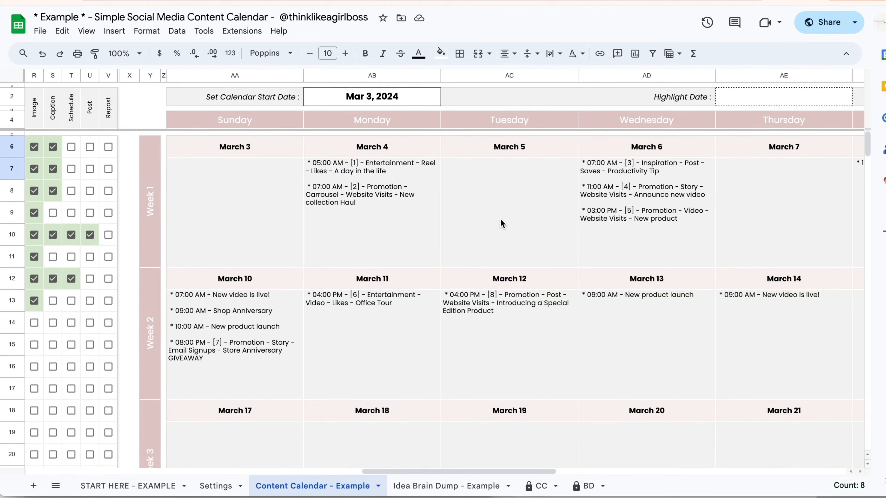
scroll(500, 220, "right", 3)
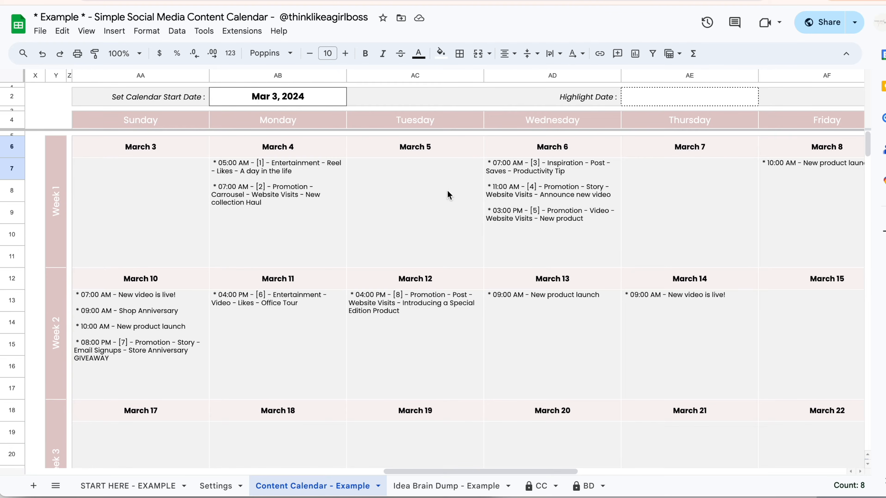
Step: Return to the post list and inspect the Content Pillar, Format and Goal cells of post 2
scroll(447, 190, "left", 18)
left_click(116, 170)
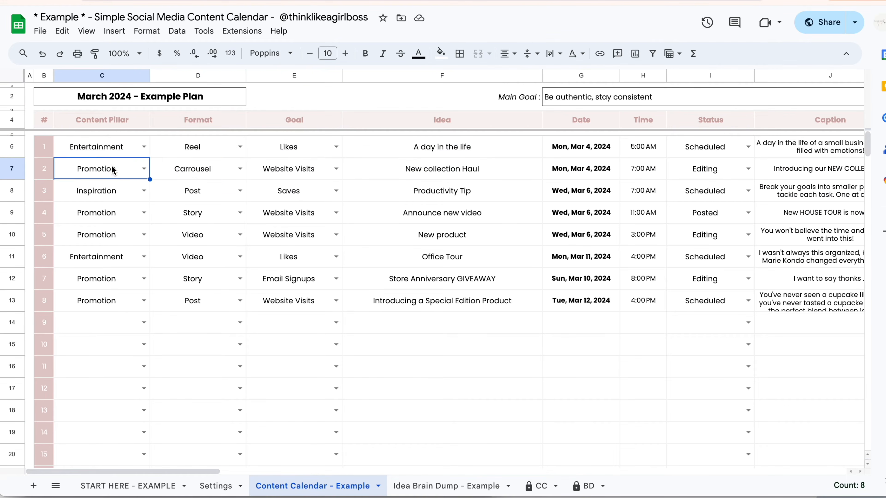
left_click(194, 170)
left_click(276, 171)
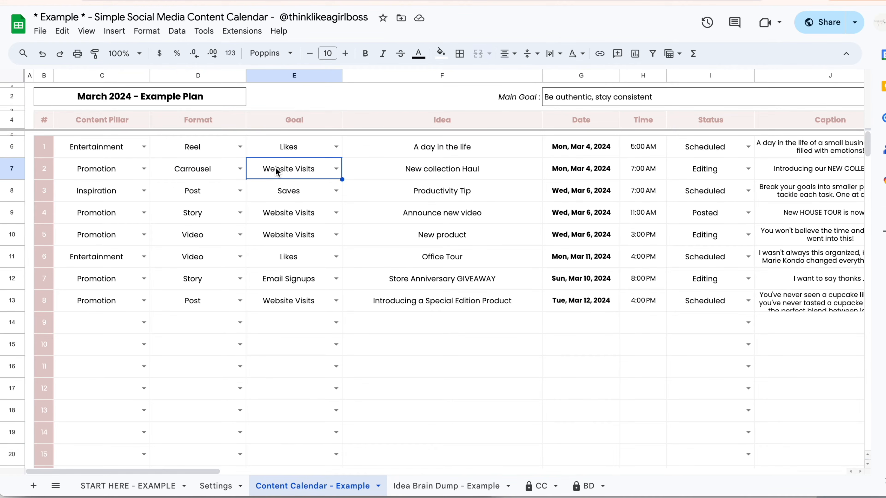
Step: Highlight the Content Pillar through Time cells of posts 1 to 8 and view the Status options of post 1
left_click_drag(98, 147, 633, 304)
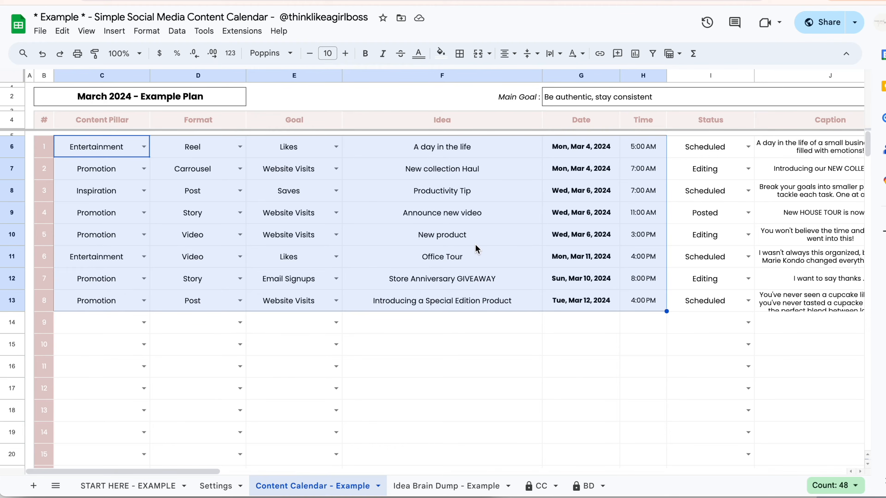
scroll(474, 244, "right", 10)
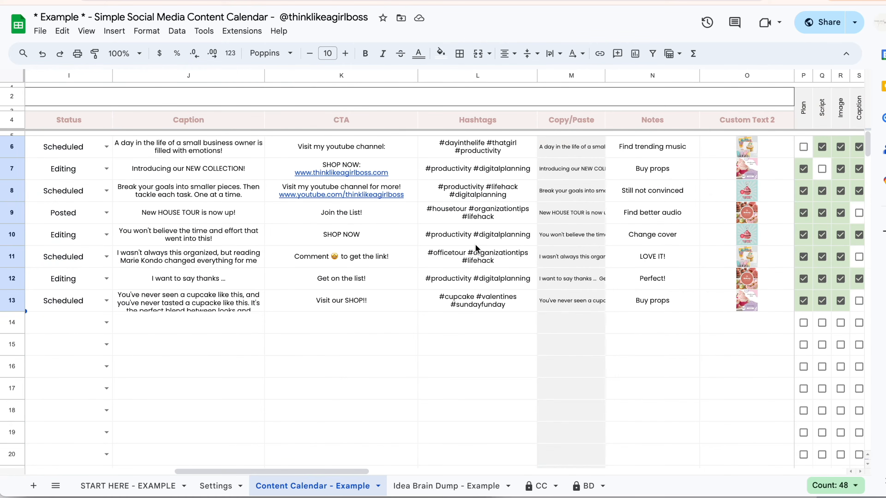
scroll(475, 244, "left", 1)
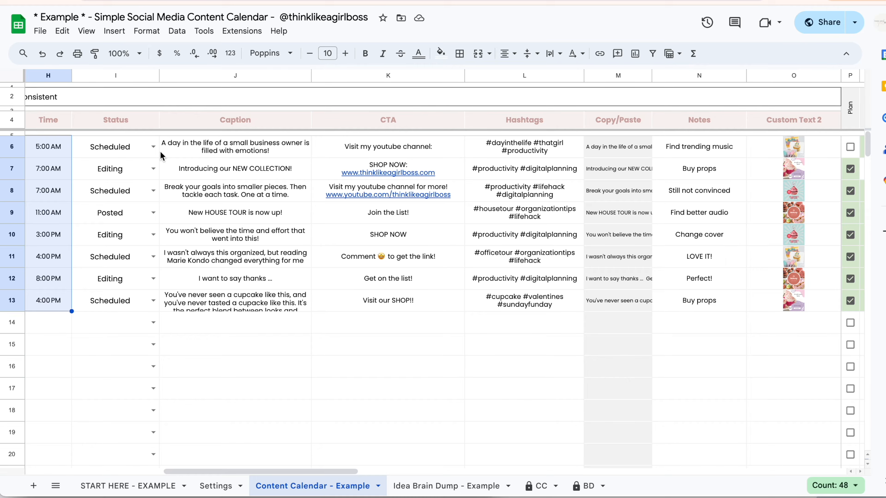
left_click(153, 147)
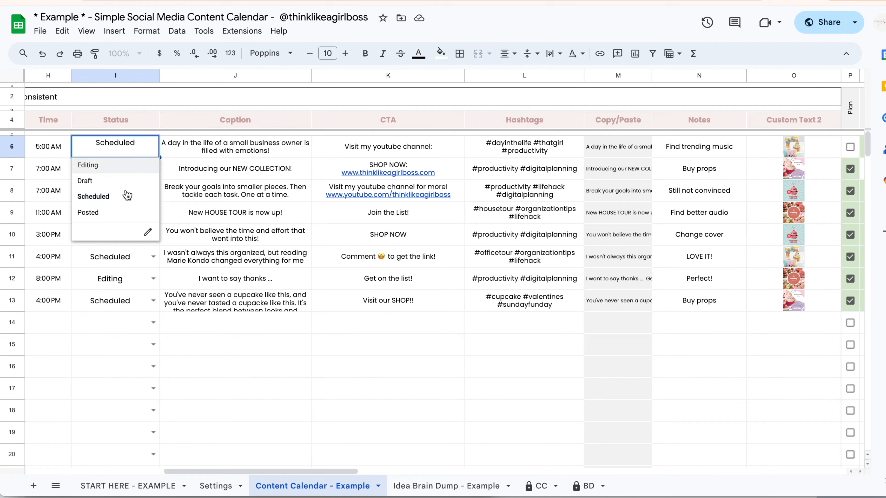
Step: Inspect the Caption, CTA, Hashtags and Copy/Paste cells of post 1
left_click(194, 150)
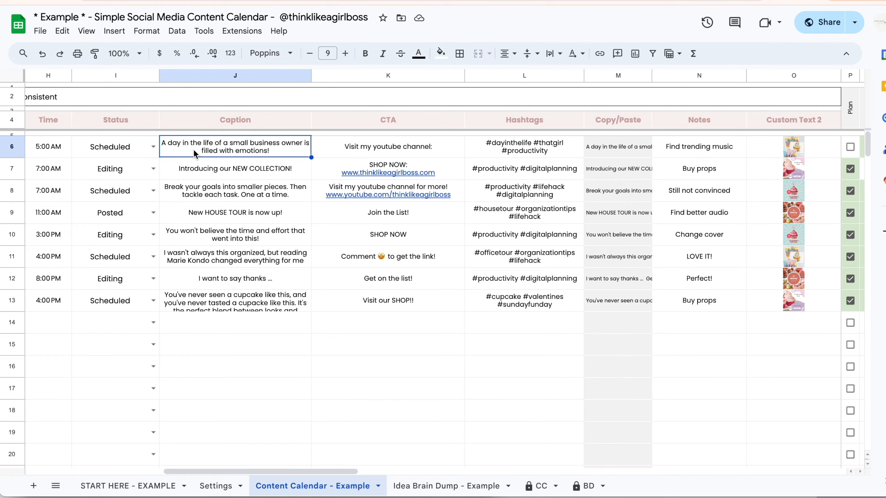
left_click(328, 146)
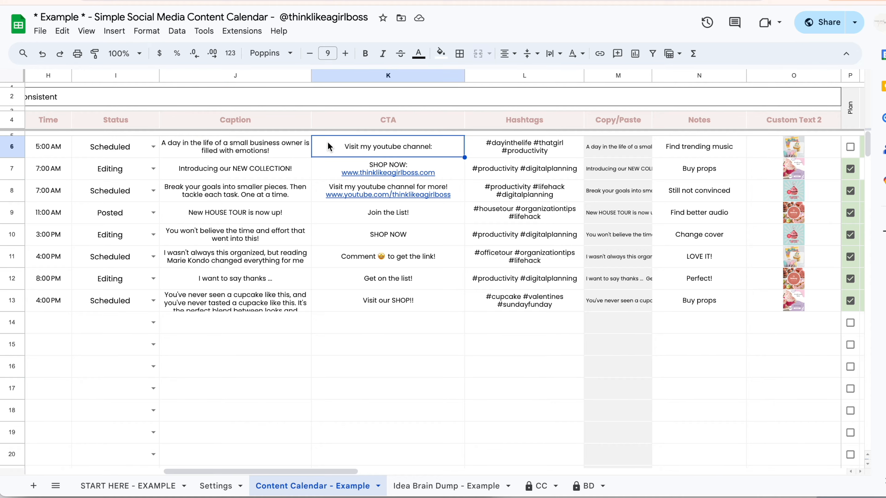
left_click(490, 145)
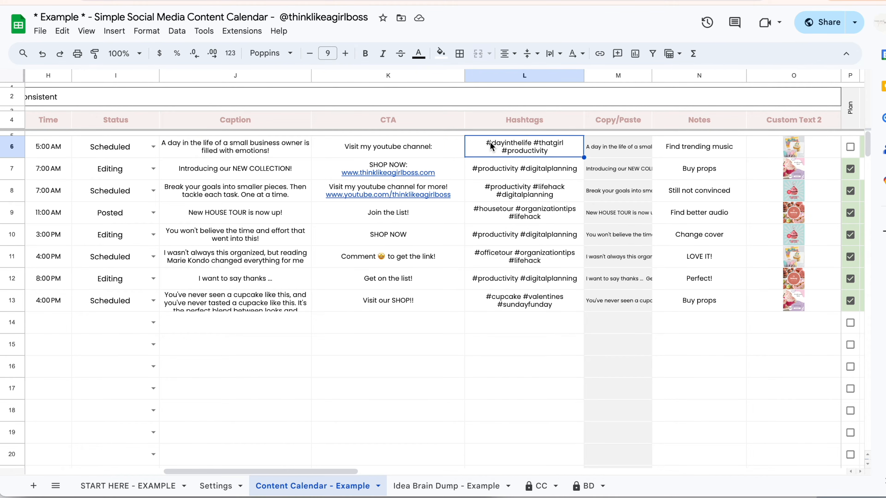
left_click(263, 151)
left_click(355, 156)
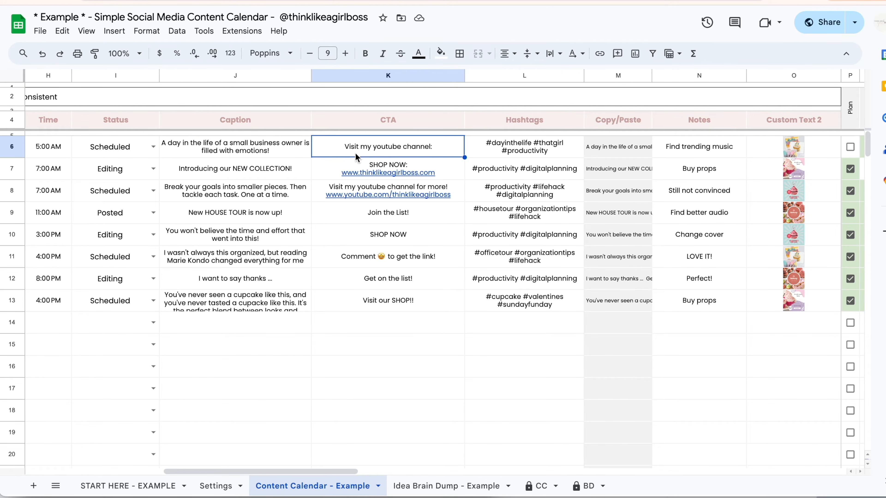
left_click(499, 154)
left_click(608, 149)
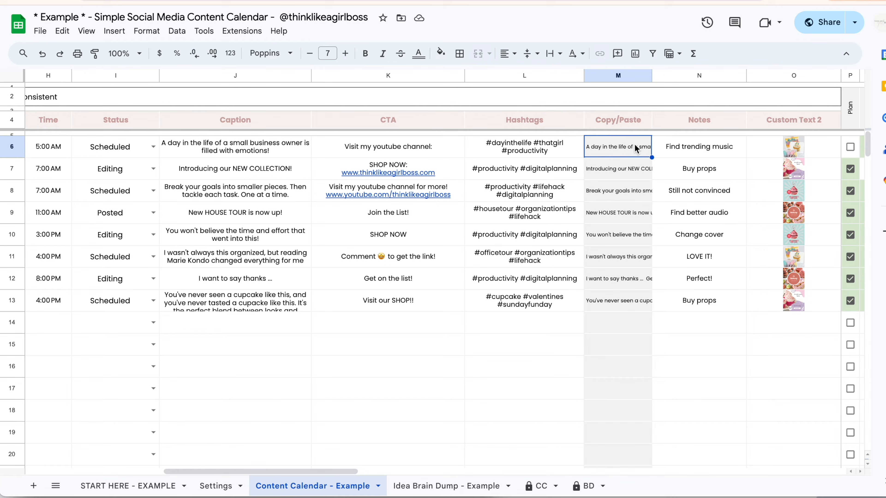
Step: Trace post 1's caption, CTA and hashtags to its Copy/Paste text, and inspect the Notes and Custom Text 2 cells of post 2
left_click(284, 154)
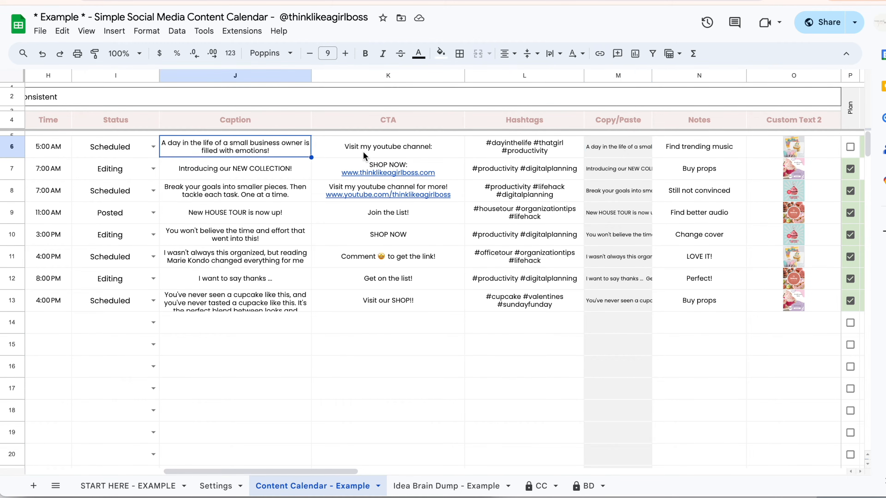
left_click(364, 156)
left_click(490, 158)
left_click(607, 154)
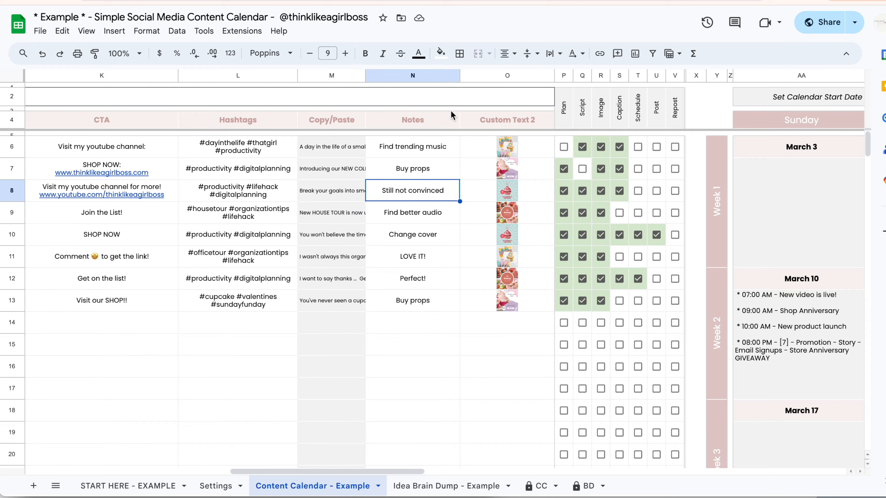
left_click(435, 162)
left_click(481, 173)
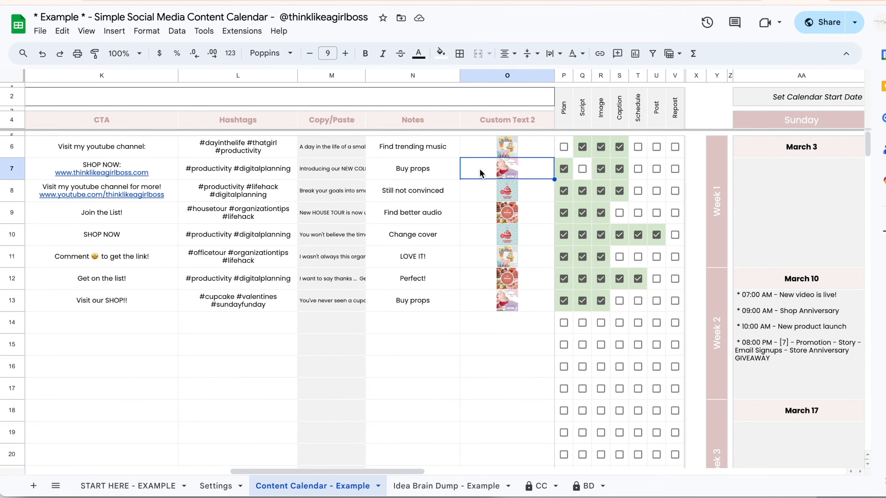
Step: Clear all progress checkboxes from Plan to Repost for posts 1 to 8
left_click_drag(568, 155, 670, 304)
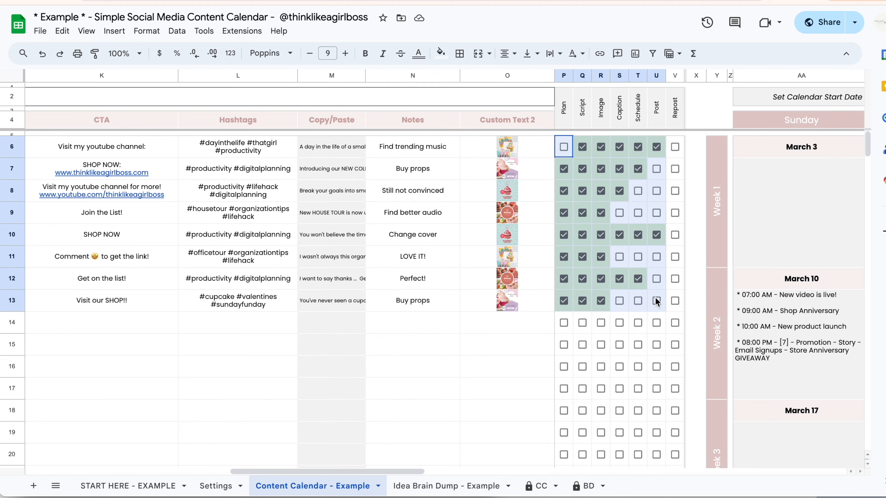
key("space")
key("space")
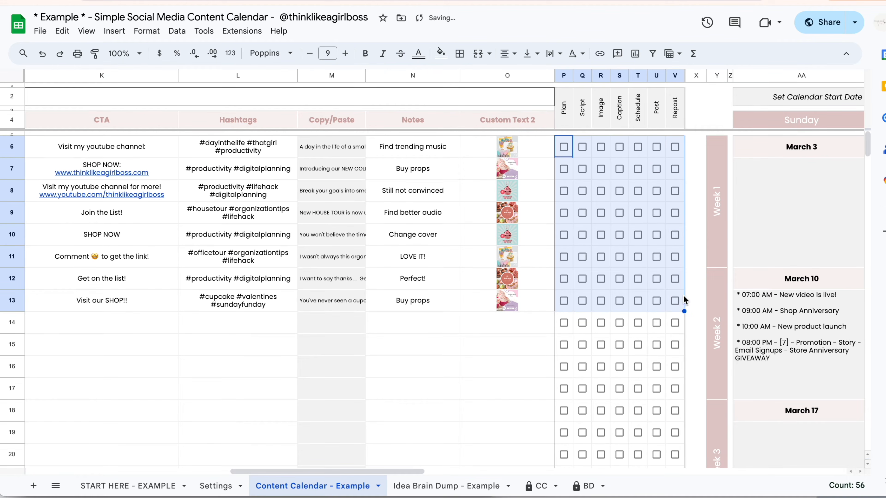
left_click(701, 301)
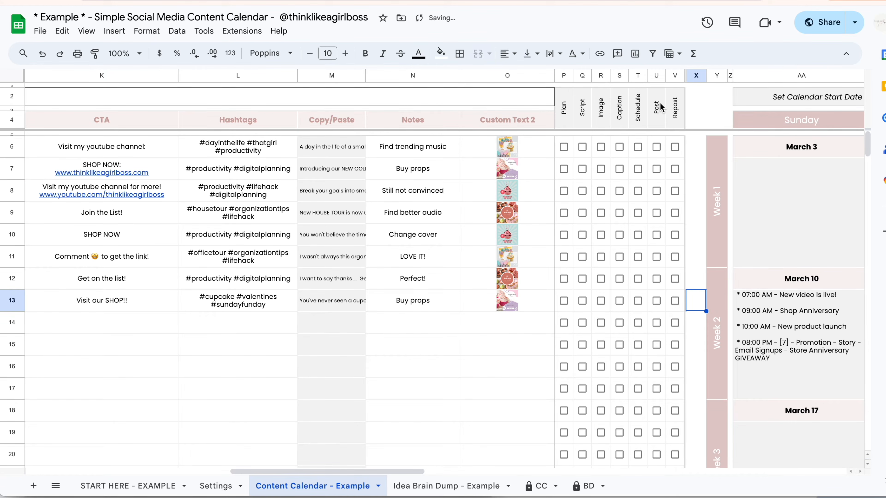
Step: Tick Plan, Script, Image, Caption and Schedule for post 1, and Image, Caption and Schedule for post 2
left_click(565, 147)
left_click(582, 147)
left_click(601, 147)
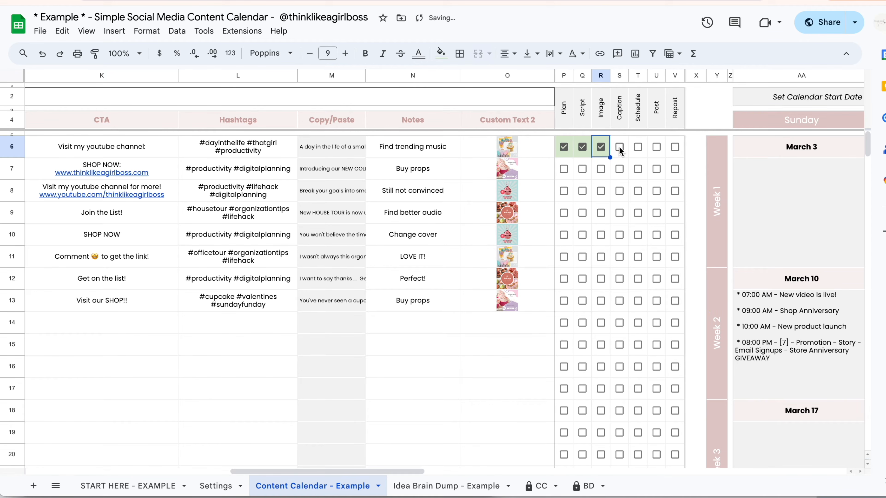
left_click(620, 147)
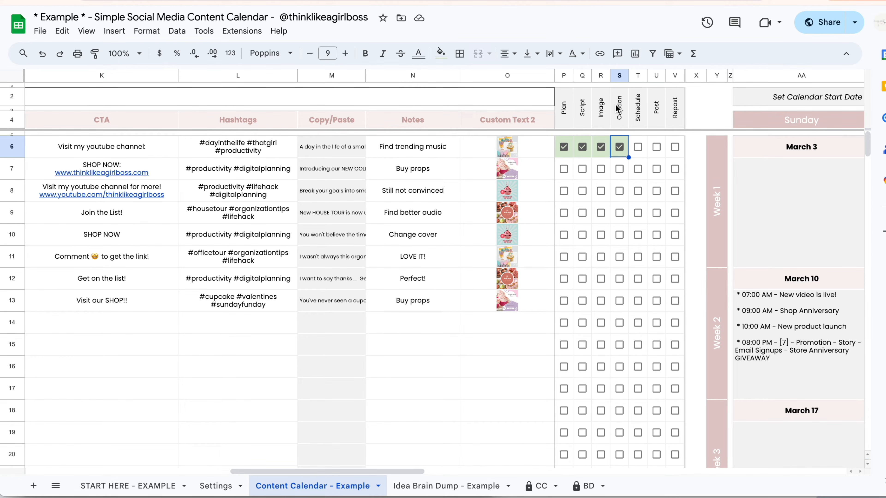
left_click(638, 147)
left_click(601, 169)
left_click(620, 169)
left_click(637, 170)
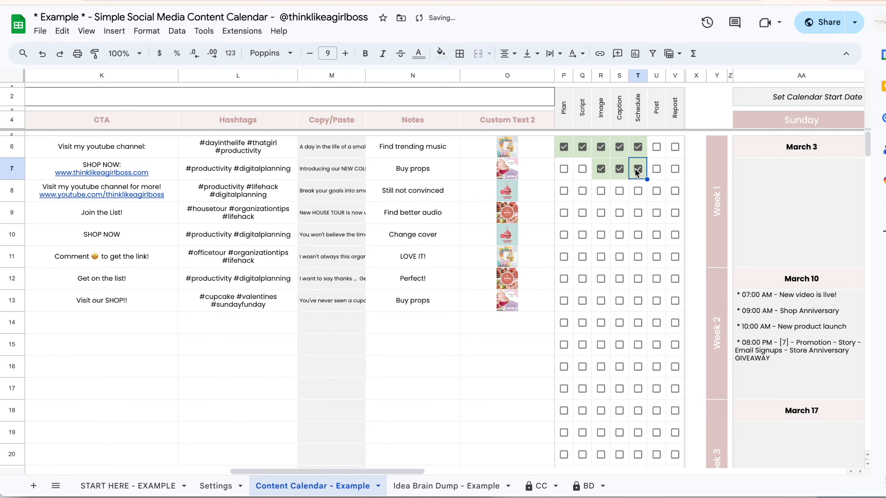
Step: Highlight the Content Pillar through Idea cells of posts 1 to 8 and compare them with the monthly calendar
scroll(634, 168, "right", 10)
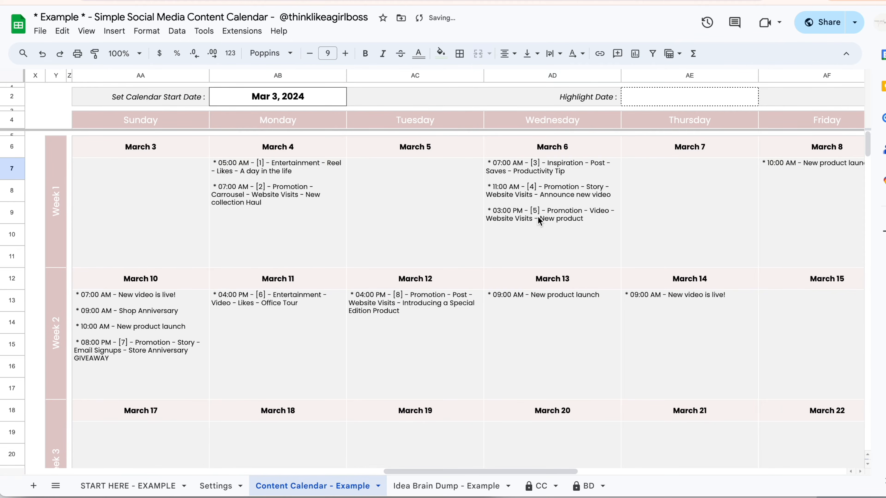
scroll(537, 215, "left", 15)
left_click_drag(135, 156, 436, 292)
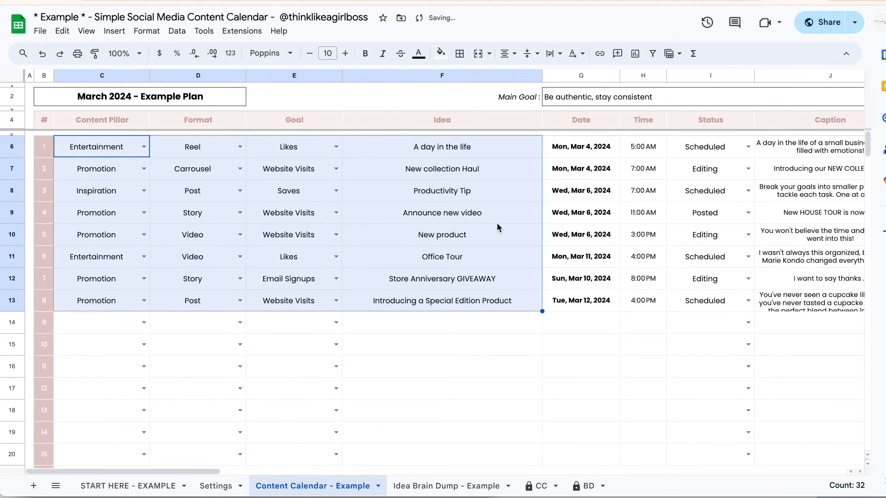
scroll(498, 227, "right", 15)
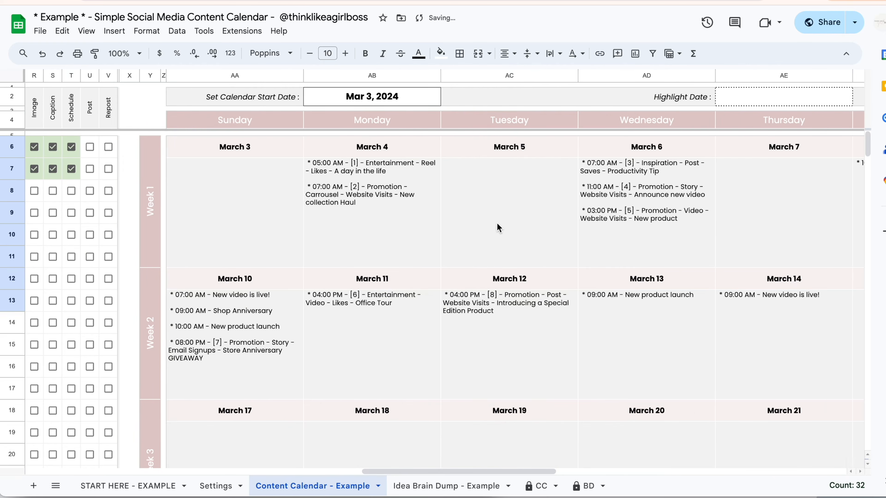
Step: Set the calendar start date of the monthly view to Feb 25, 2024
scroll(498, 226, "right", 2)
left_click(293, 97)
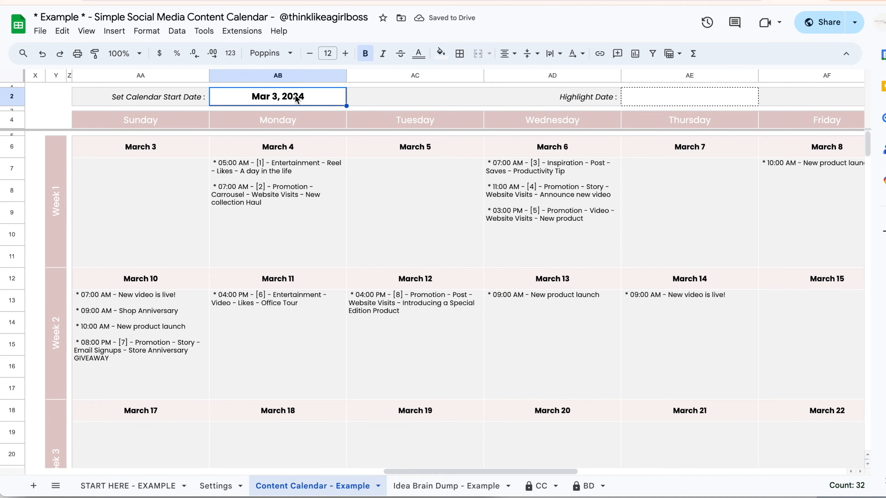
key("Delete")
double_click(278, 99)
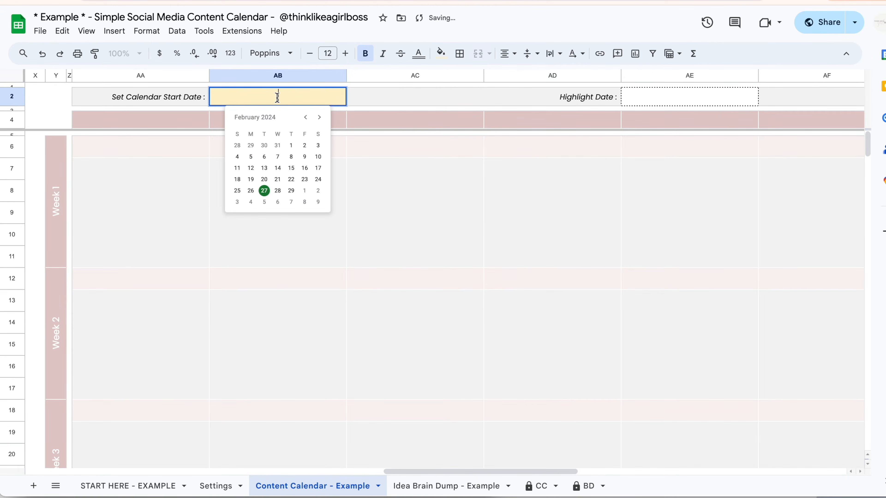
left_click(237, 190)
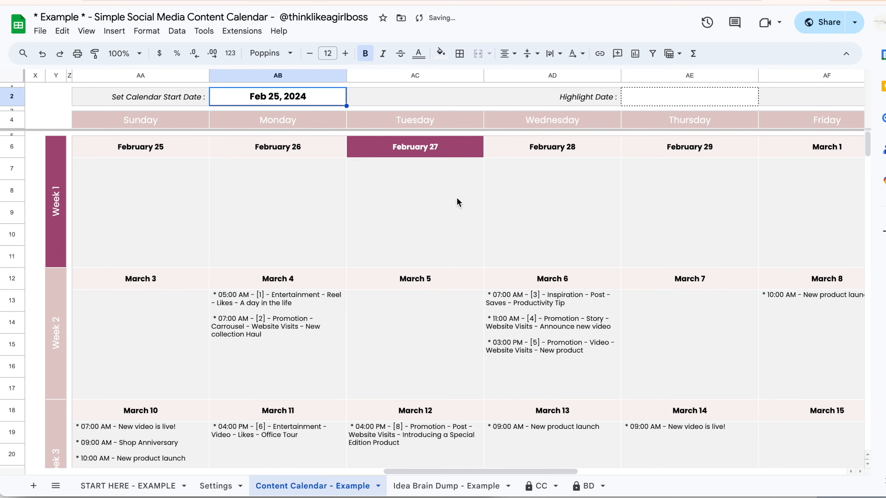
double_click(236, 101)
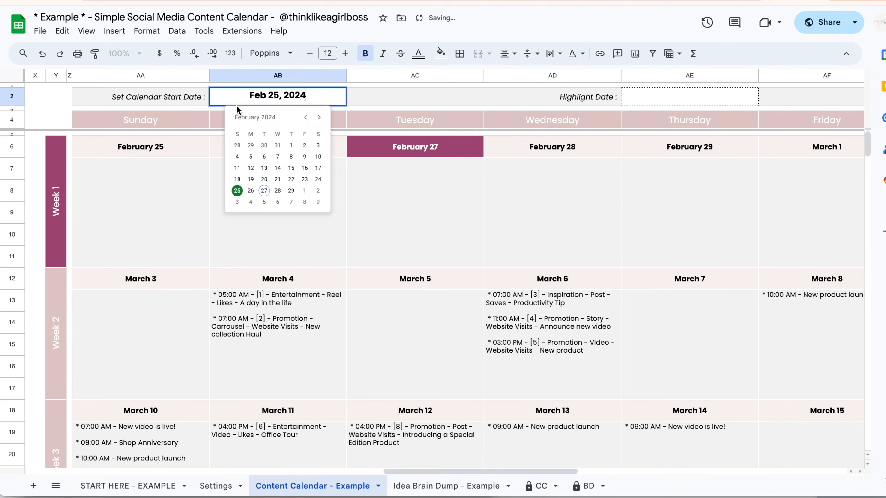
left_click(365, 96)
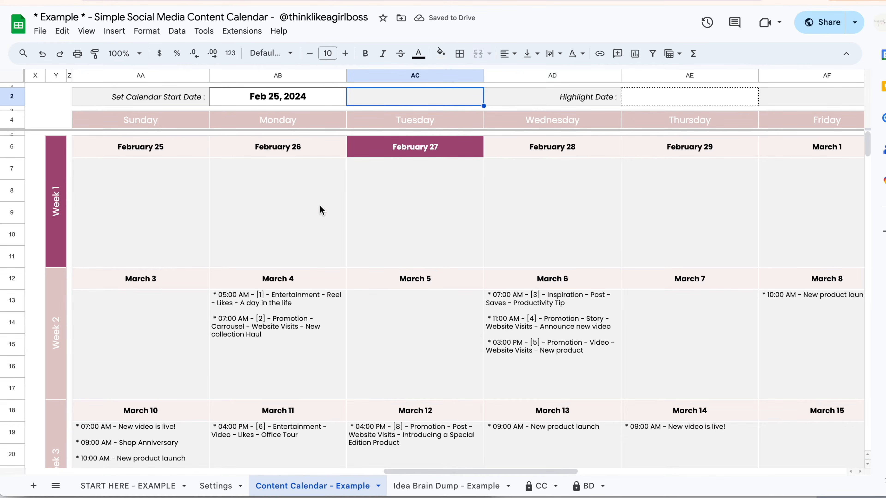
Step: Set the dates of posts 1 and 2 in the post list to Feb 27, 2024
scroll(316, 208, "right", 1)
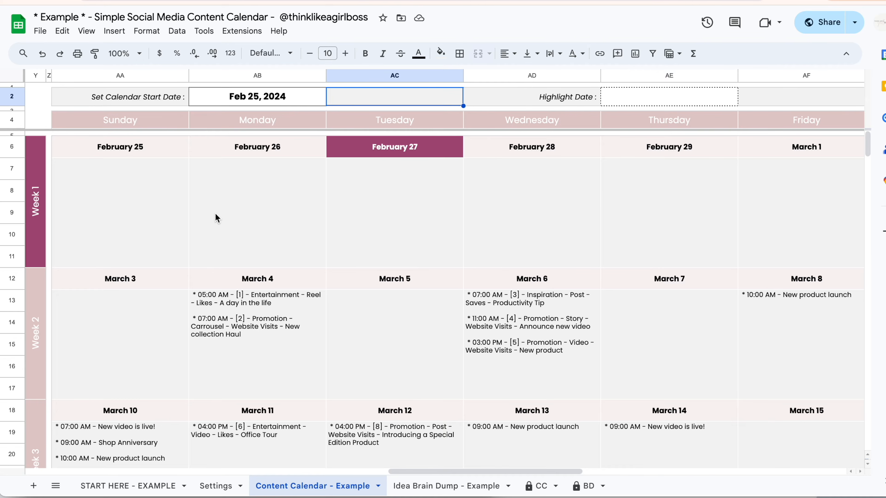
scroll(215, 214, "left", 15)
double_click(581, 146)
left_click(567, 198)
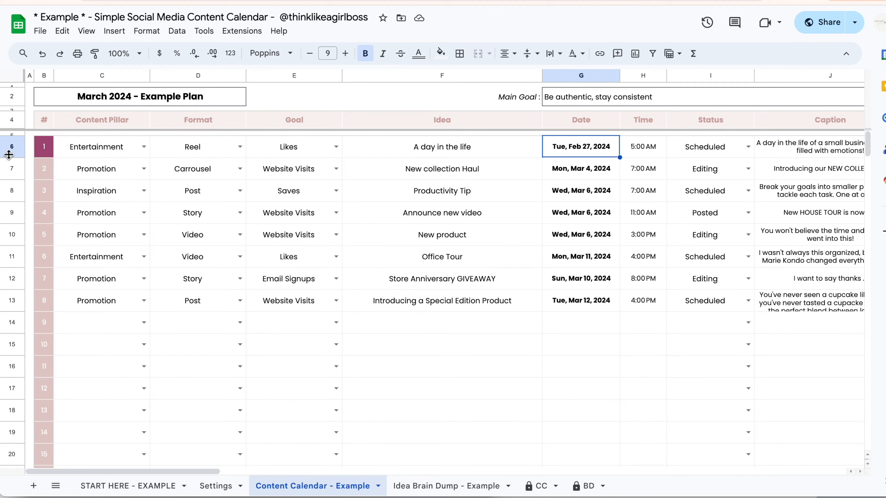
left_click(593, 171)
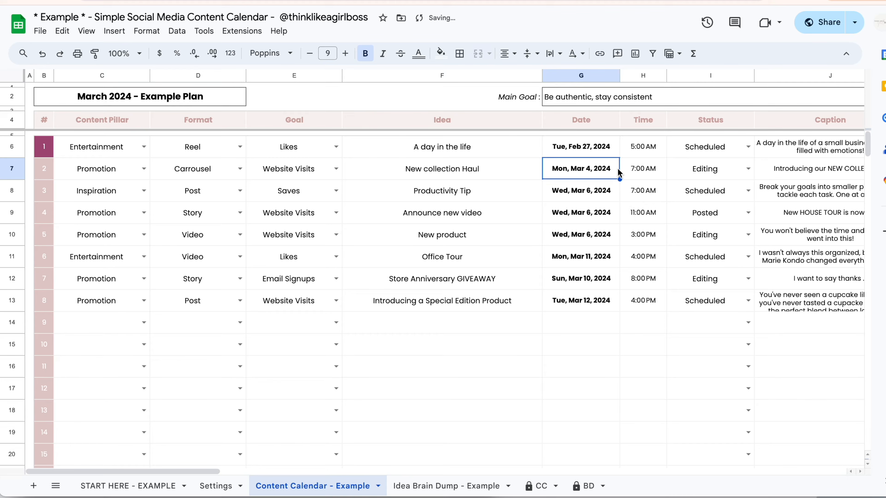
double_click(592, 168)
left_click(566, 220)
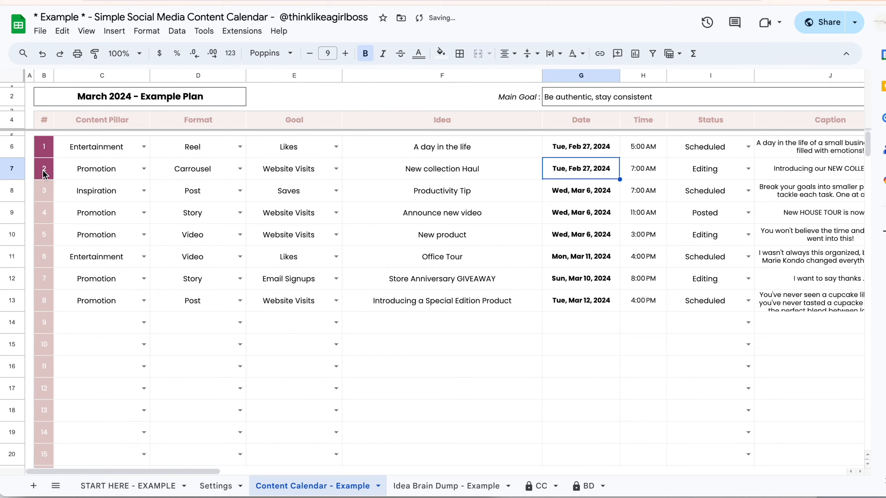
Step: Highlight Wed, Mar 6, 2024 through the calendar's highlight date, compare it with the post list, and clear the highlight date
scroll(286, 212, "right", 15)
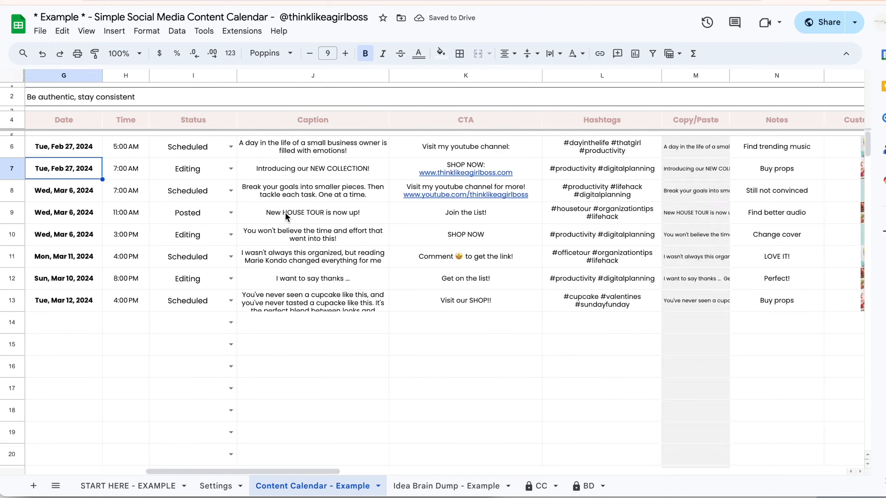
scroll(566, 206, "right", 3)
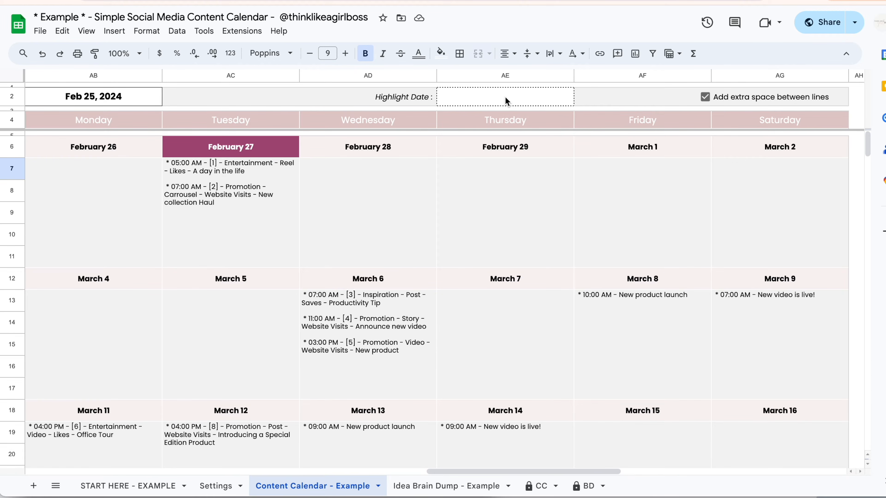
double_click(463, 97)
left_click(547, 117)
left_click(505, 156)
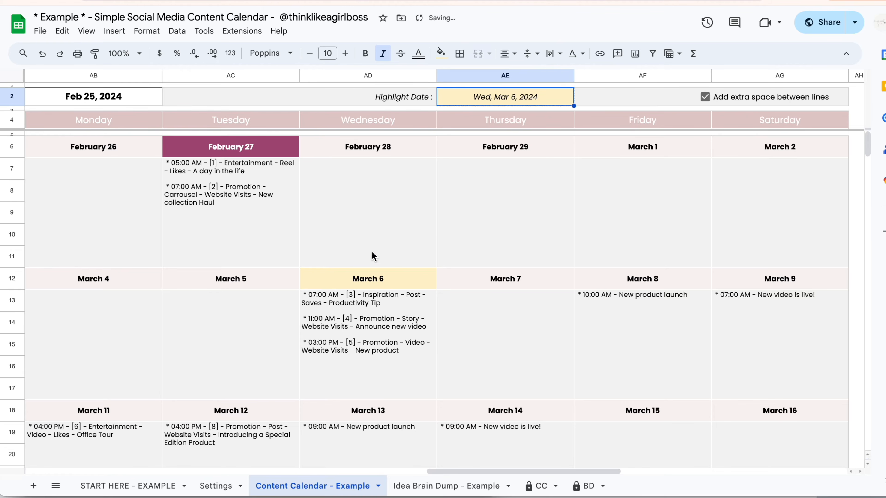
scroll(412, 262, "left", 15)
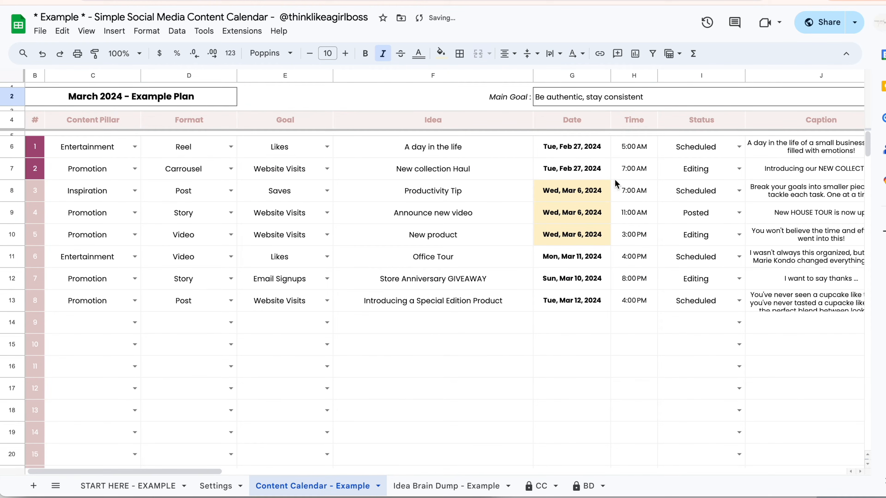
scroll(582, 216, "right", 15)
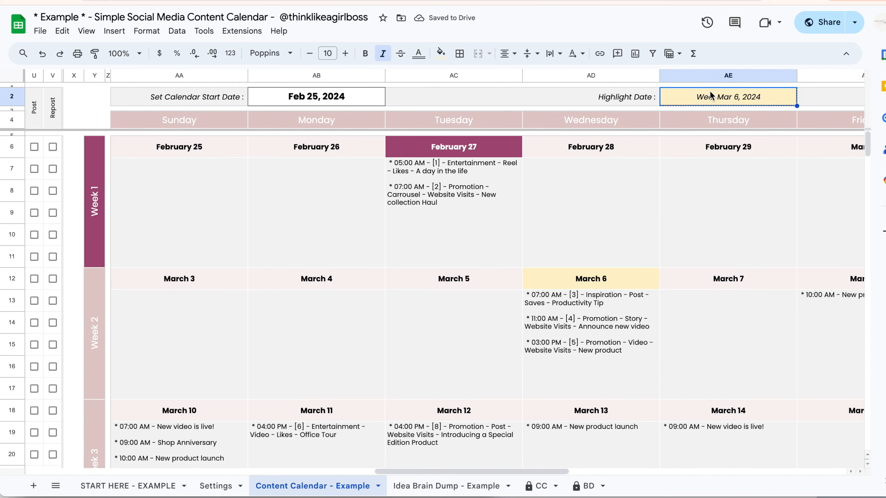
key("Delete")
Step: Set the date of event 4 in Other Important Dates to Wed, Mar 6, 2024 and check the monthly calendar
scroll(725, 241, "right", 10)
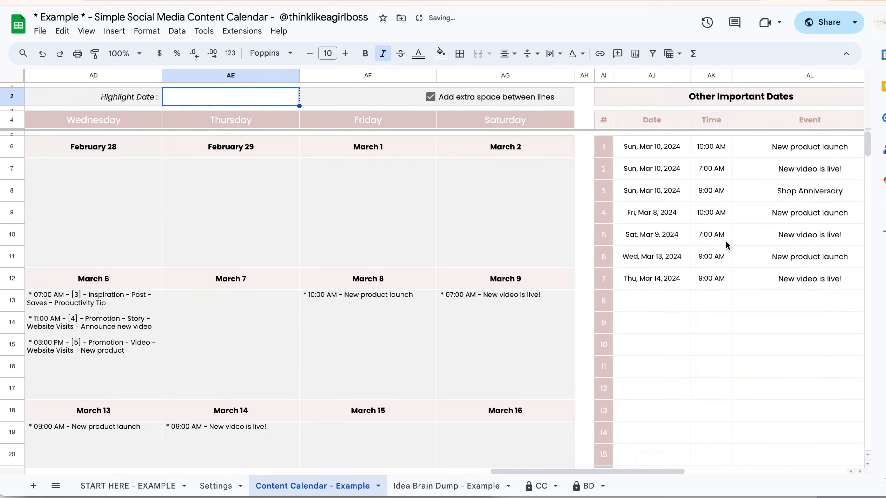
scroll(725, 241, "right", 3)
scroll(726, 246, "left", 3)
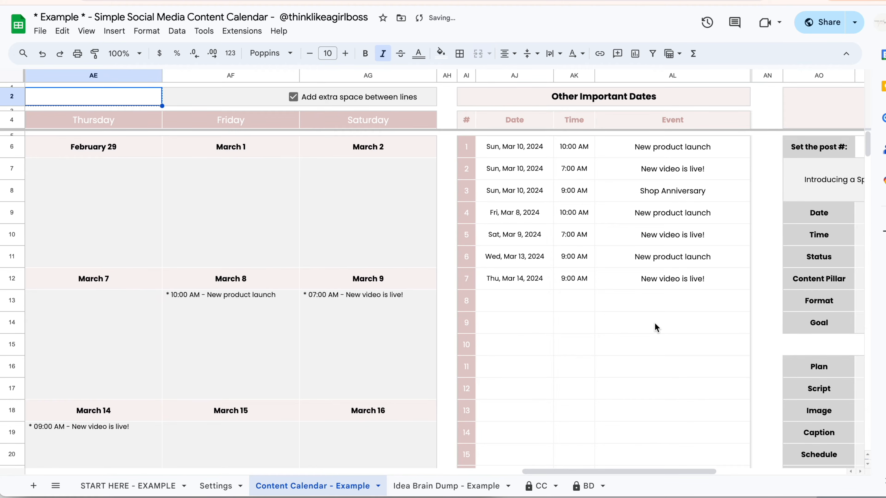
double_click(522, 213)
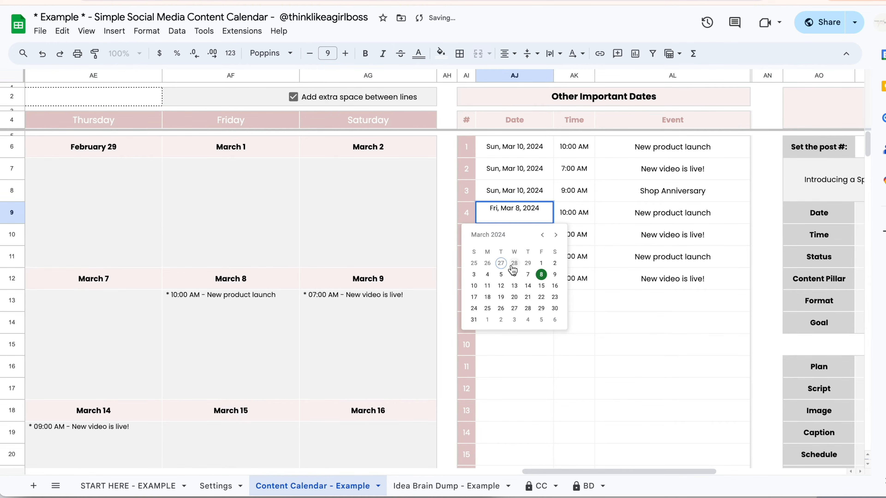
left_click(514, 275)
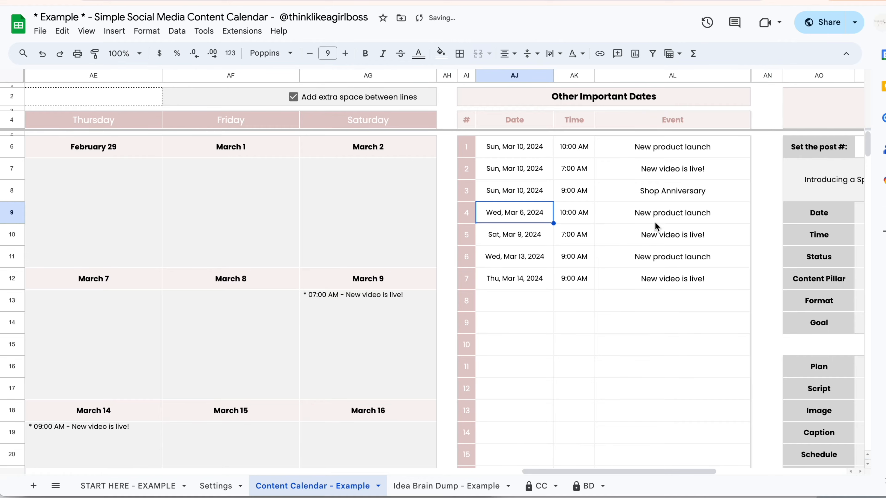
scroll(411, 292, "left", 10)
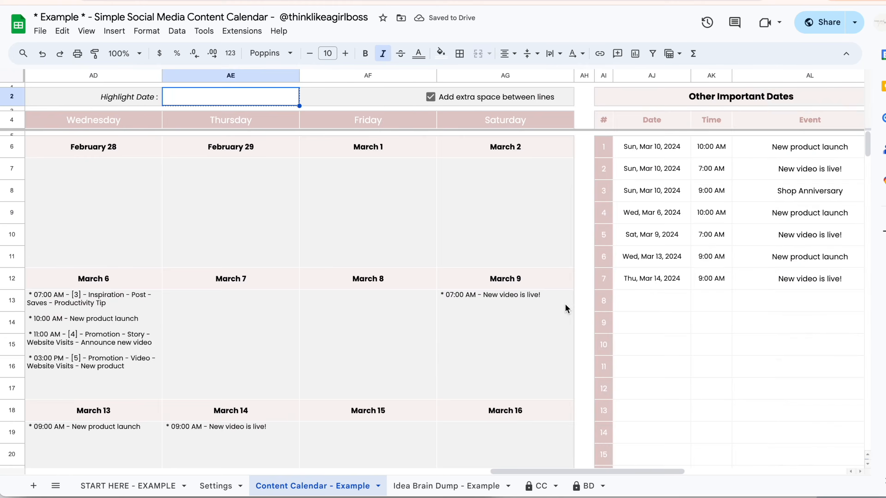
scroll(565, 305, "right", 4)
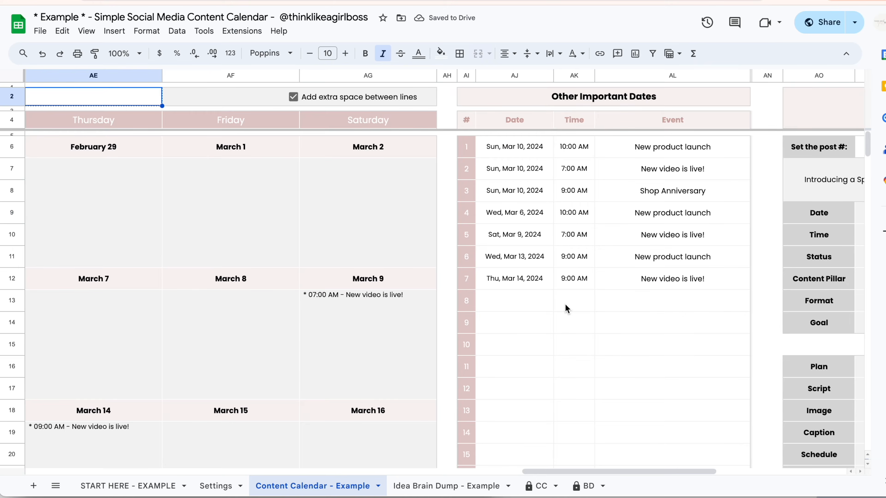
Step: Clear the post number in the Specific Post View, set it to 1, and review that post's details
scroll(565, 308, "right", 10)
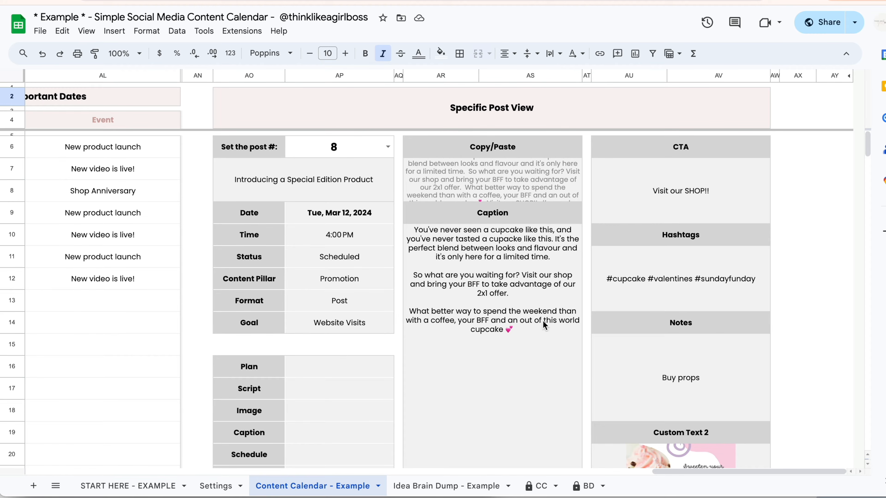
left_click(343, 143)
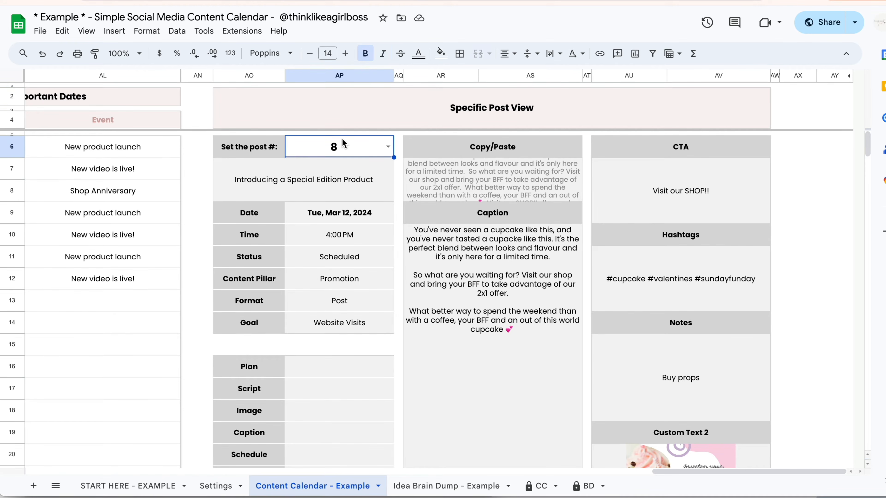
key("Delete")
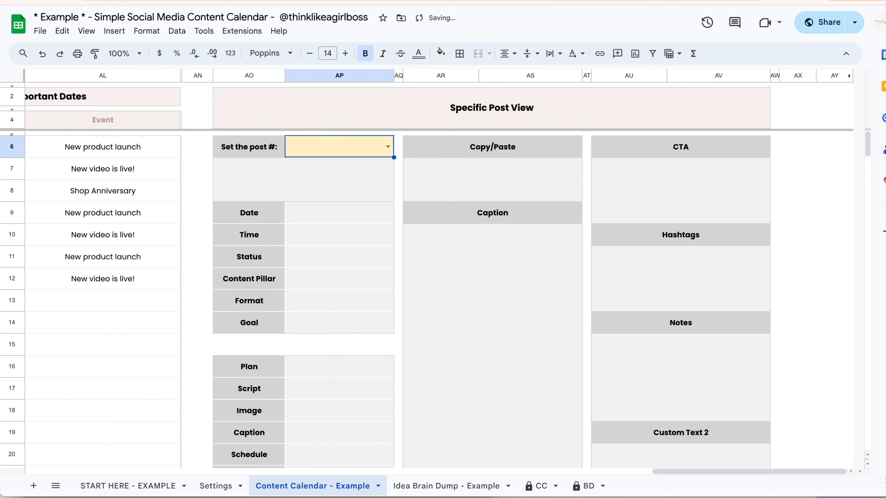
left_click(347, 152)
left_click(349, 167)
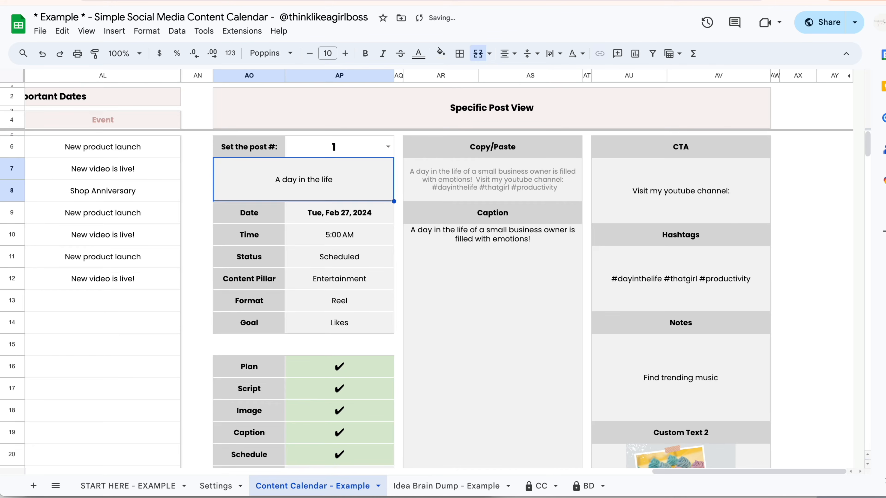
left_click(494, 328)
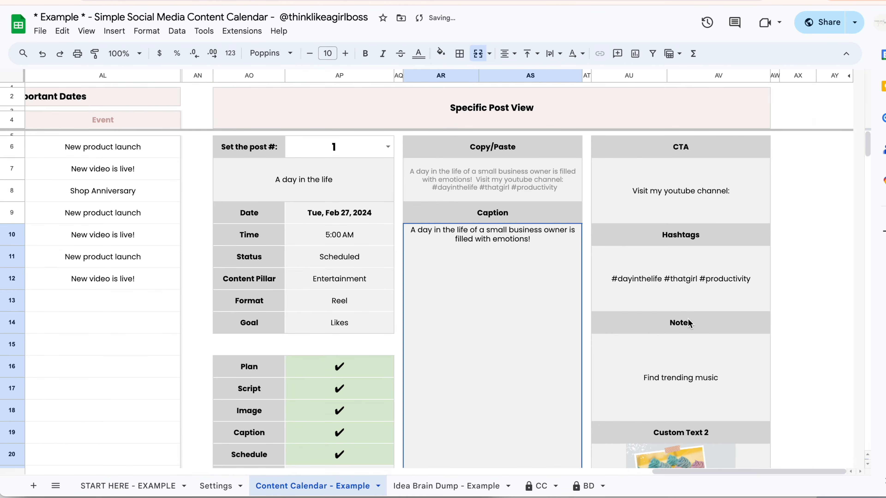
scroll(688, 325, "down", 4)
scroll(689, 324, "left", 1)
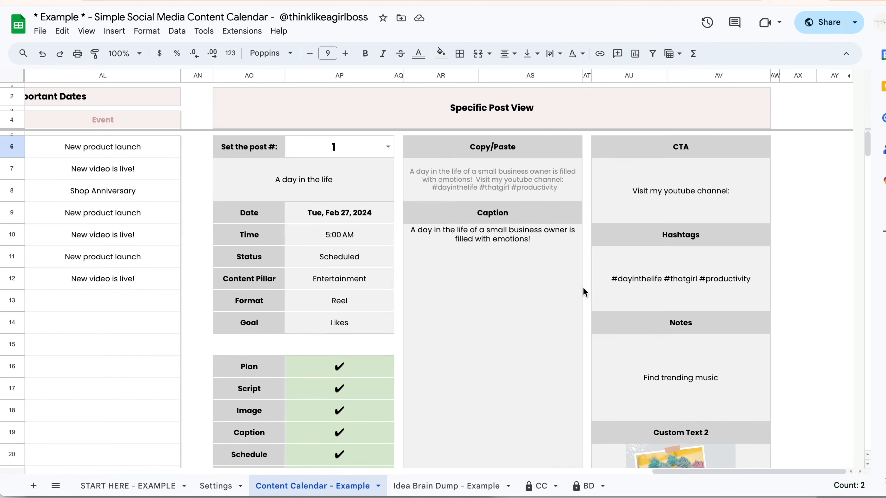
Step: Examine the length of the post list down to its last numbered row
scroll(582, 287, "left", 20)
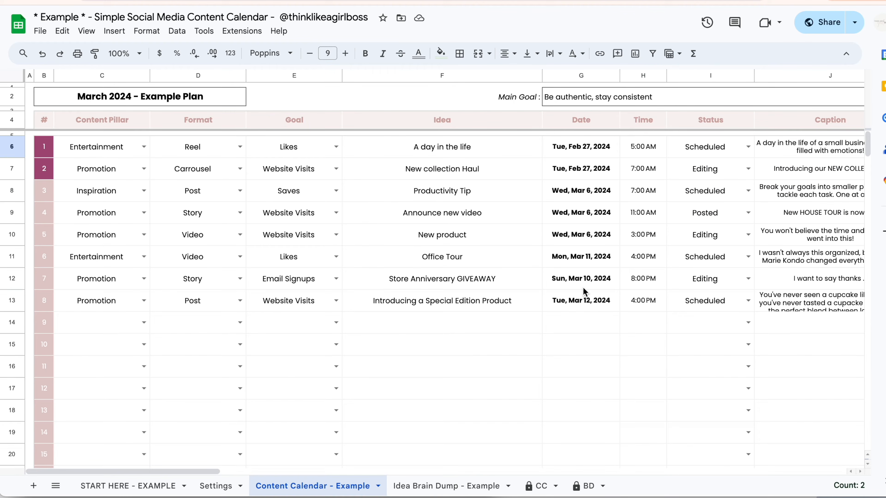
scroll(538, 375, "down", 20)
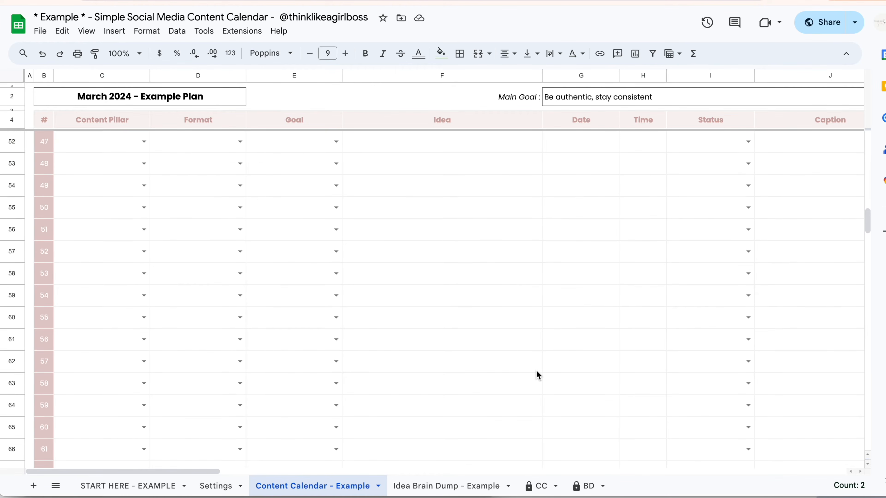
scroll(537, 375, "down", 20)
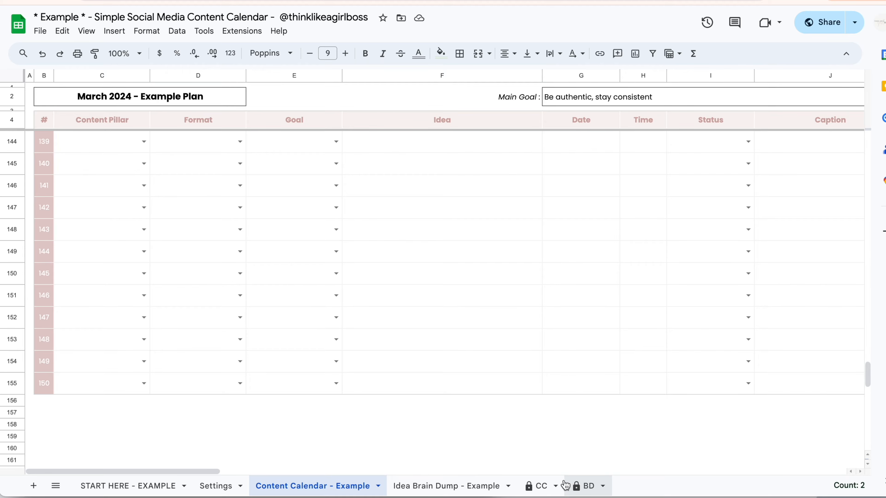
Step: Duplicate the CC template sheet as March 2024 and place the copy directly after the Settings sheet
left_click(551, 488)
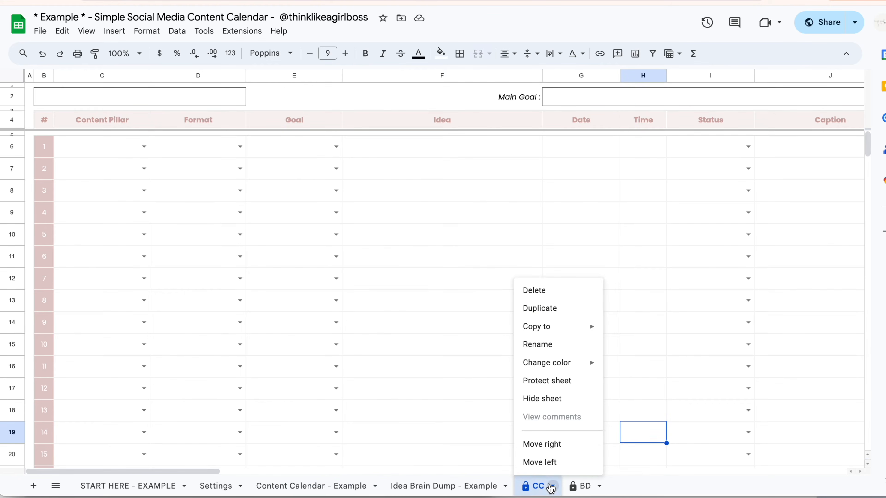
left_click(563, 315)
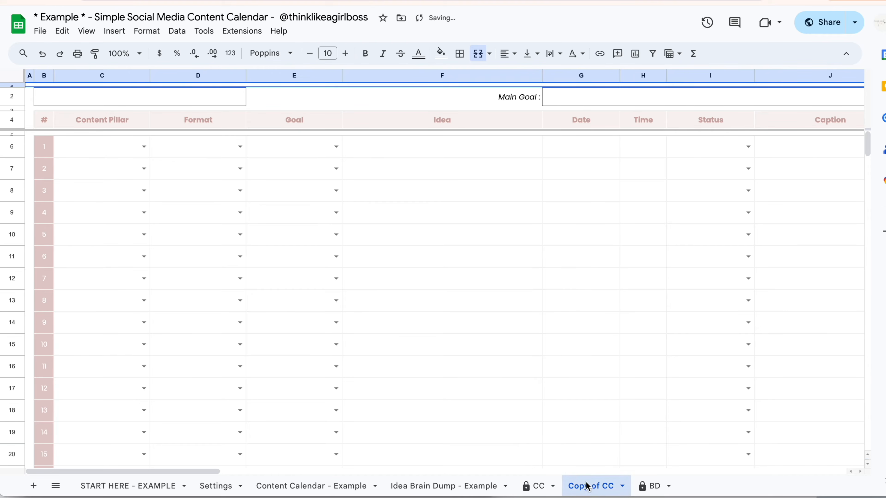
double_click(588, 487)
type("March 2024")
key("Return")
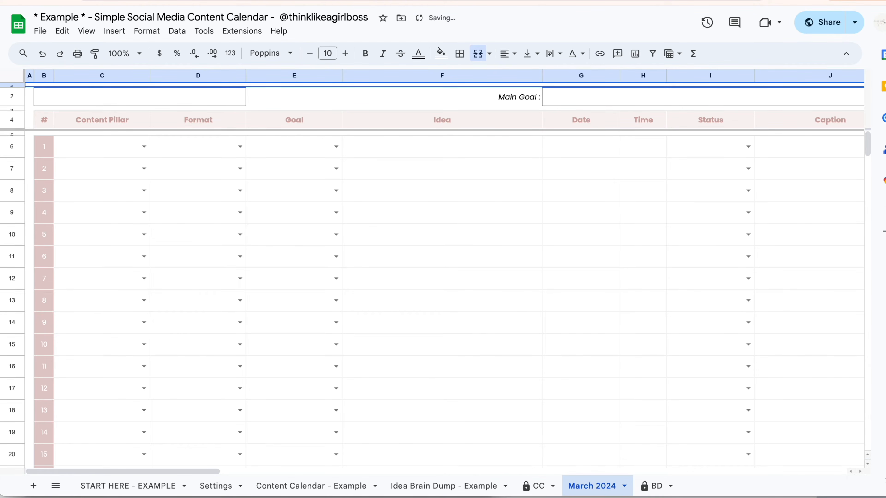
left_click_drag(606, 490, 297, 496)
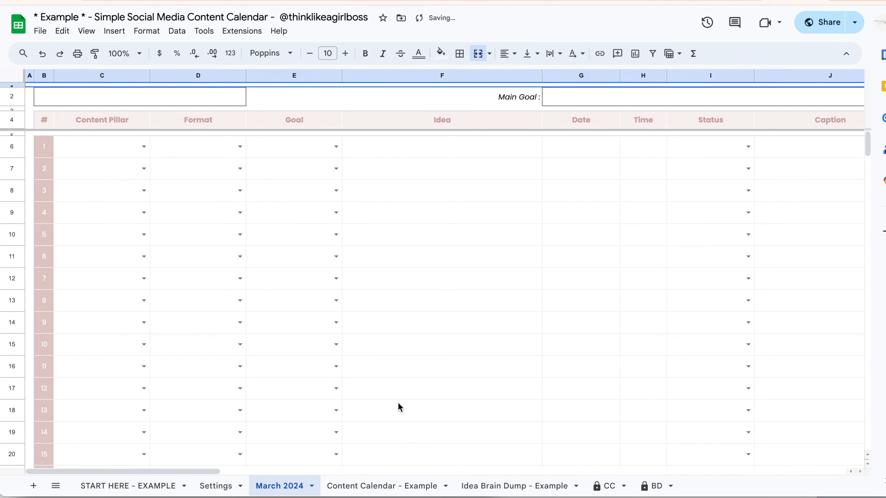
Step: Revisit the example content calendar's monthly view and open the Idea Brain Dump - Example sheet
left_click(364, 486)
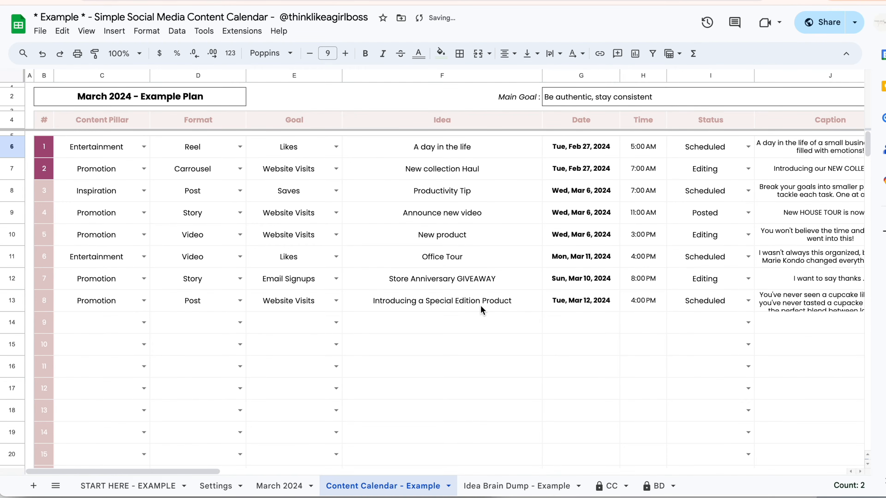
scroll(481, 305, "right", 15)
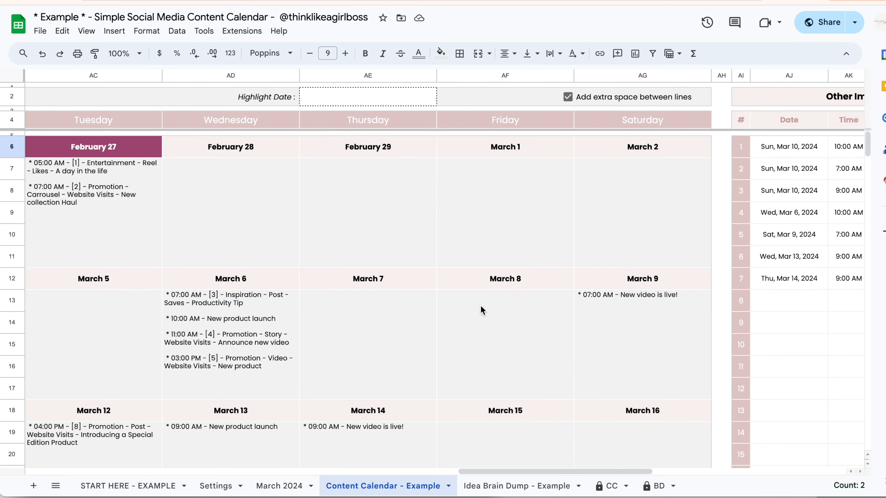
left_click(509, 487)
left_click(530, 394)
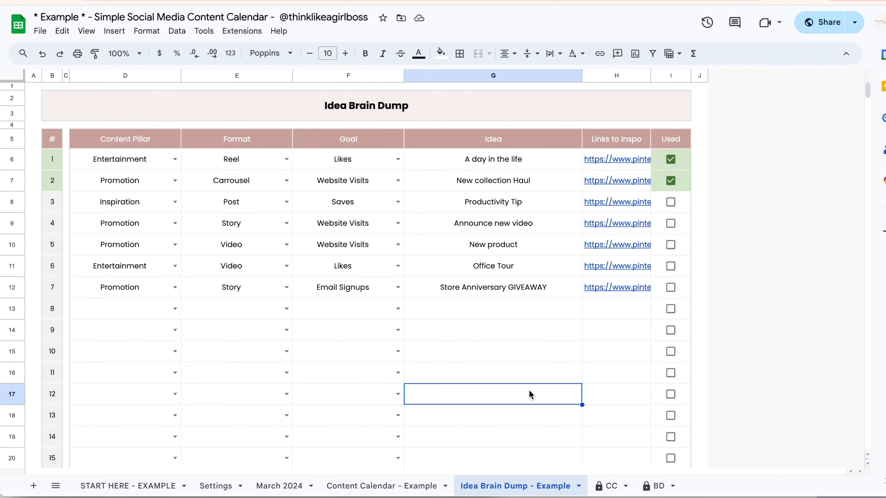
Step: Copy the Content Pillar through Idea cells of brain dump idea 7 into post 9 of the example content calendar
left_click_drag(136, 289, 441, 287)
key("ctrl+c")
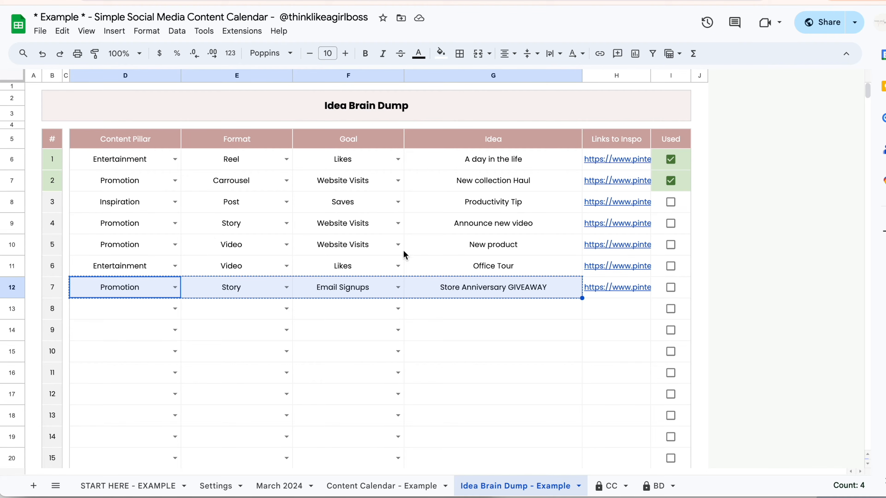
left_click(360, 485)
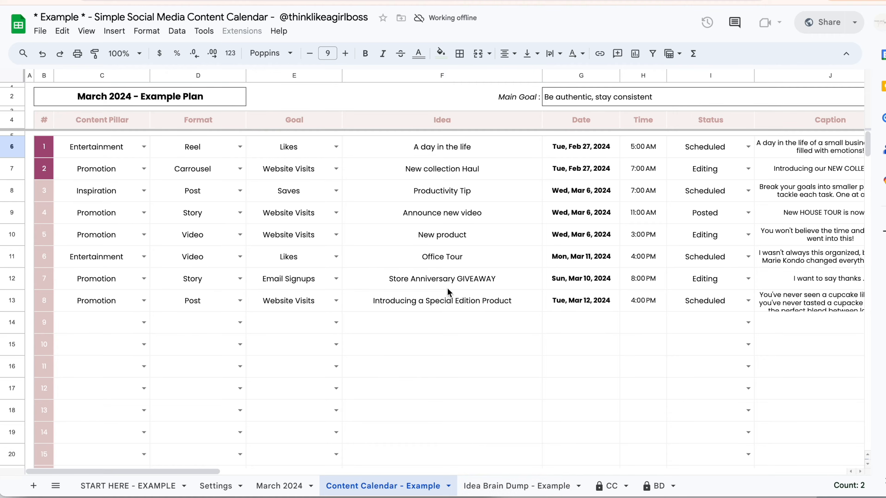
left_click(492, 486)
left_click(359, 485)
left_click(119, 332)
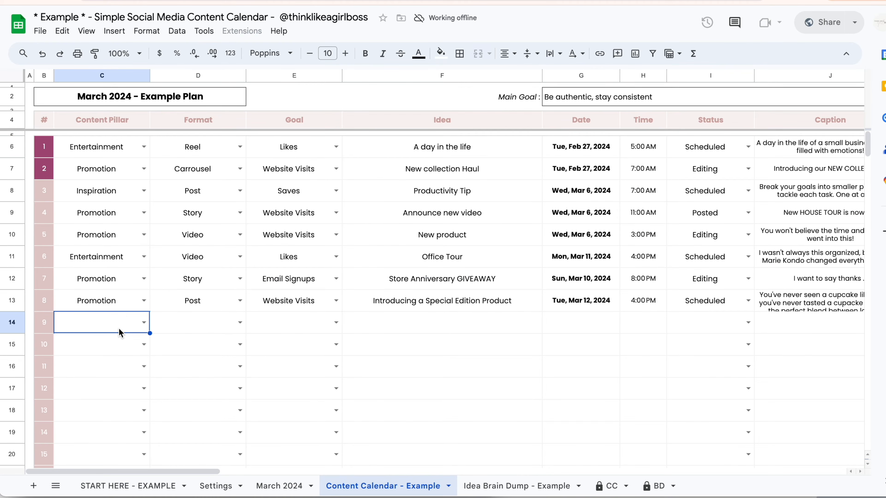
key("ctrl+v")
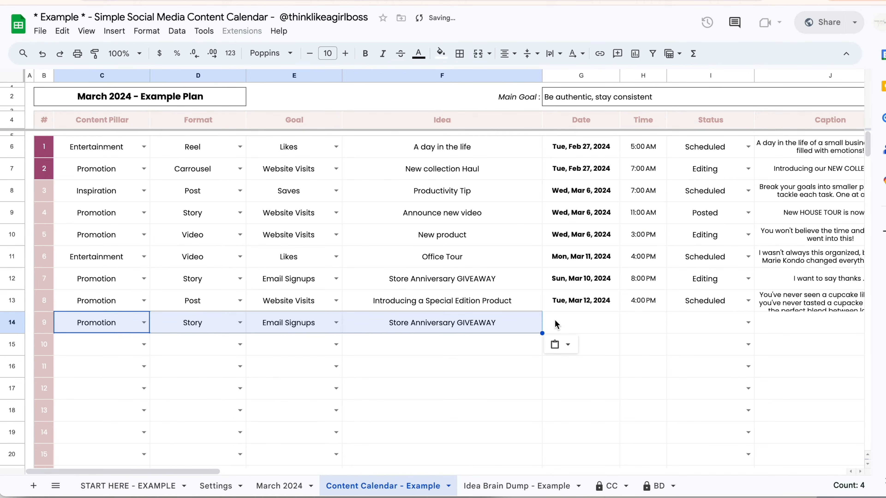
double_click(558, 322)
Step: Mark ideas 7, 6 and 5 as used in the example Idea Brain Dump sheet
left_click(581, 395)
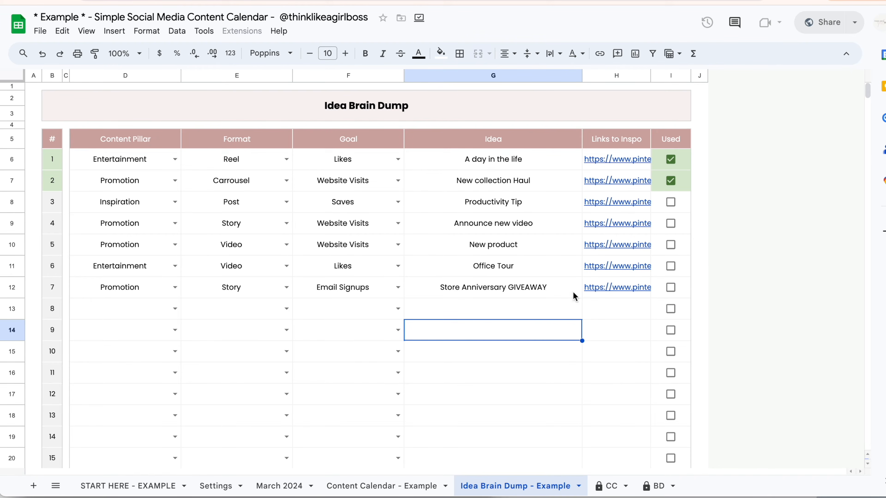
left_click(670, 288)
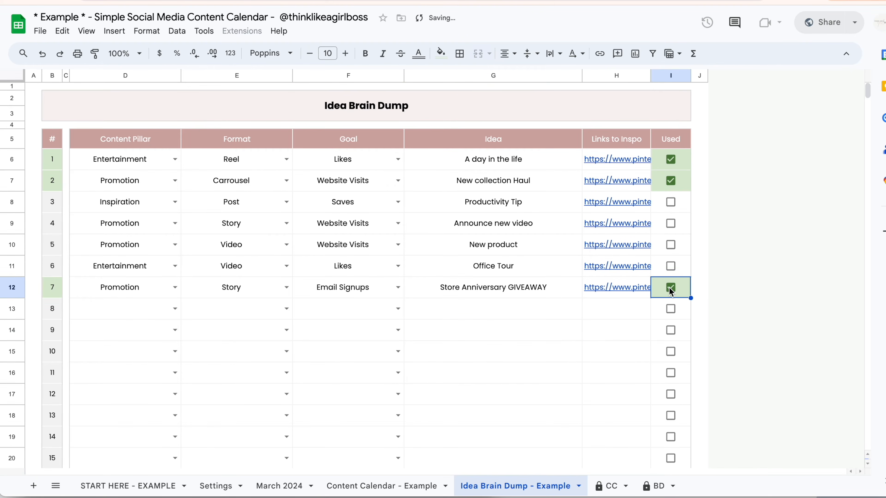
left_click(670, 267)
left_click(671, 245)
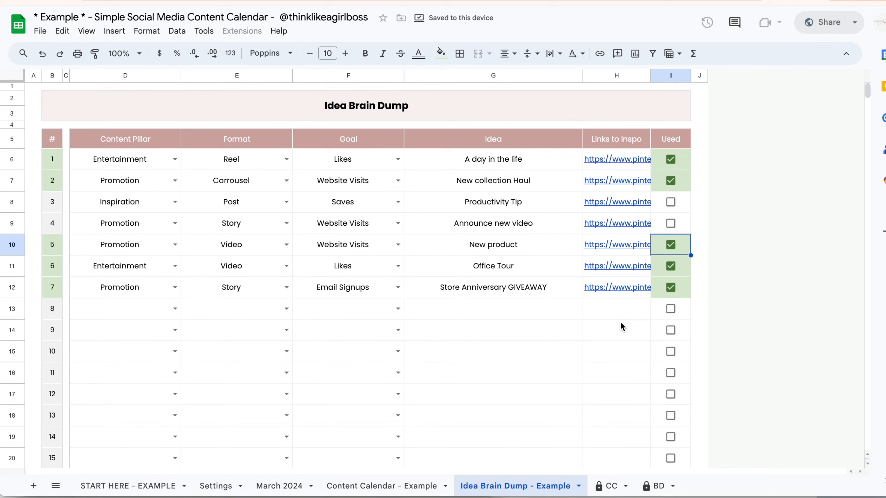
Step: Open the blank BD brain dump template sheet
left_click(529, 365)
left_click(653, 485)
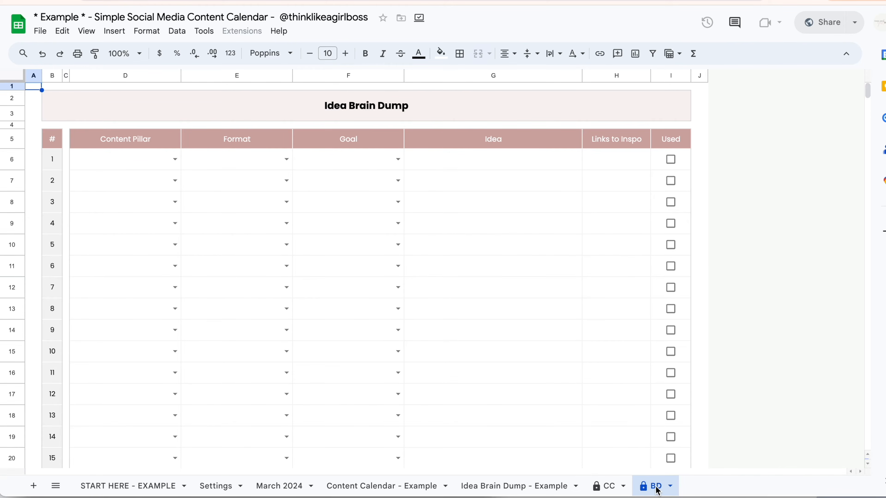
Step: Duplicate the blank BD brain dump template sheet
right_click(658, 489)
left_click(697, 313)
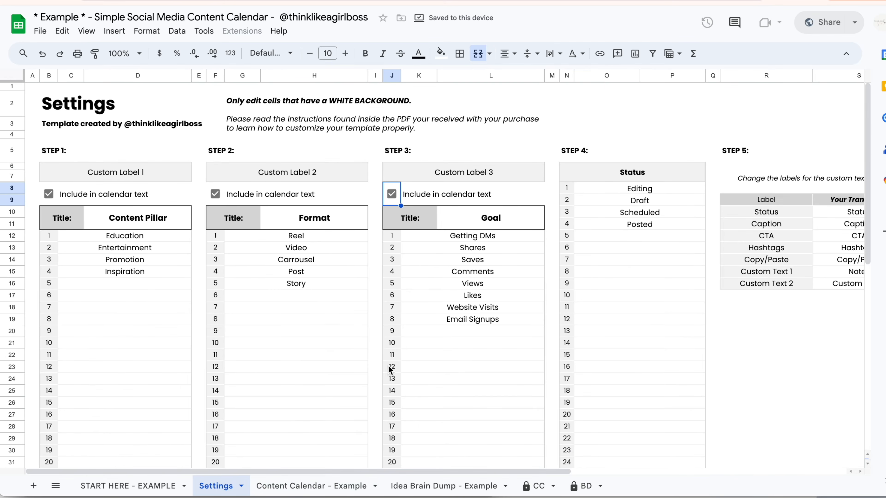
Step: Examine the Content Pillar, Format and Goal columns in the Content Calendar - Example sheet against the custom labels in Settings
left_click(475, 357)
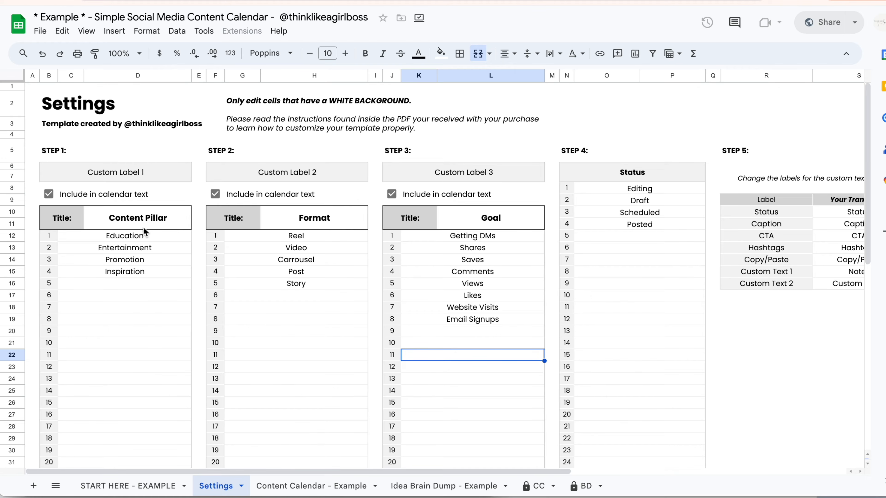
left_click(311, 489)
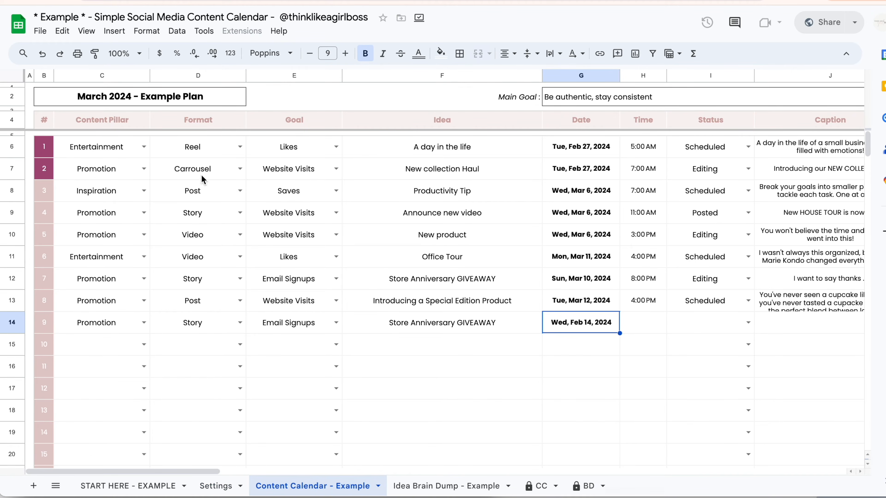
left_click(146, 218)
left_click(199, 219)
left_click(273, 218)
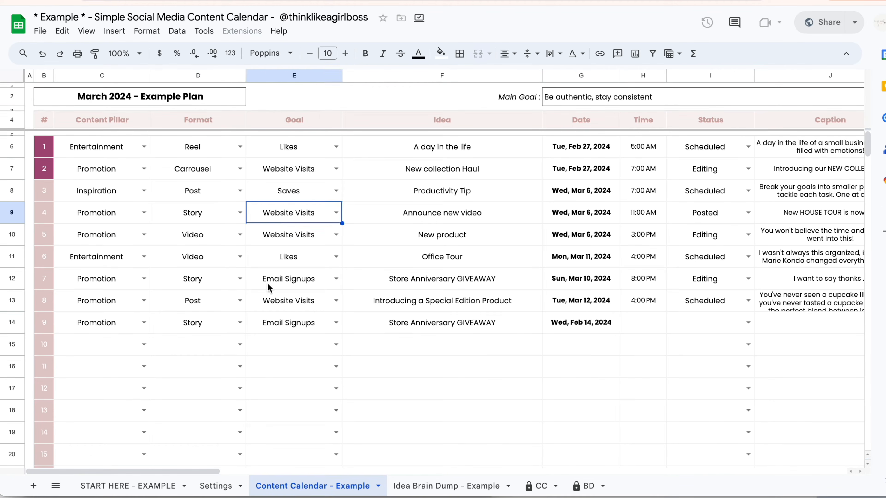
Step: Return to the Settings sheet and examine the titles and option lists of the Content Pillar and Format labels
left_click(218, 485)
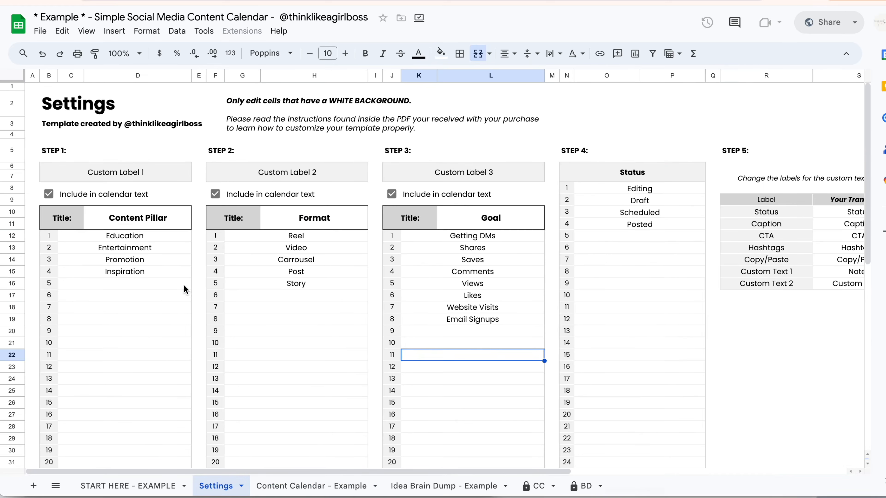
left_click(160, 226)
left_click(141, 276)
left_click(298, 223)
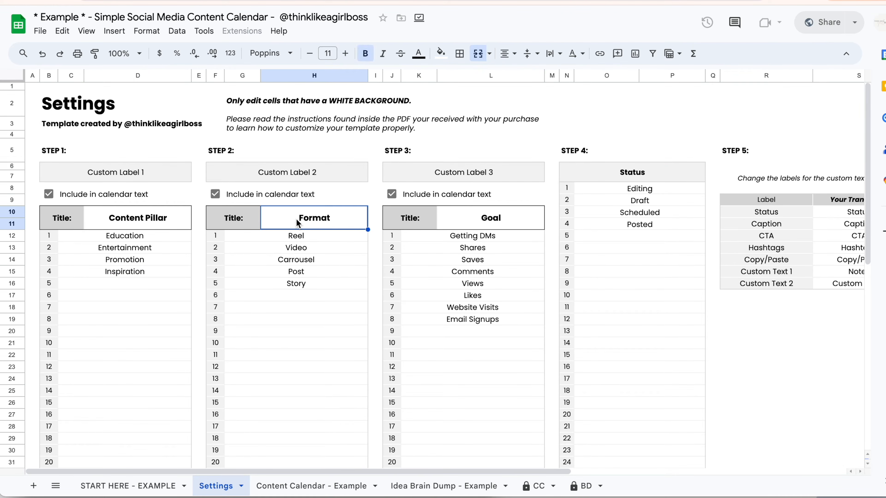
left_click(299, 252)
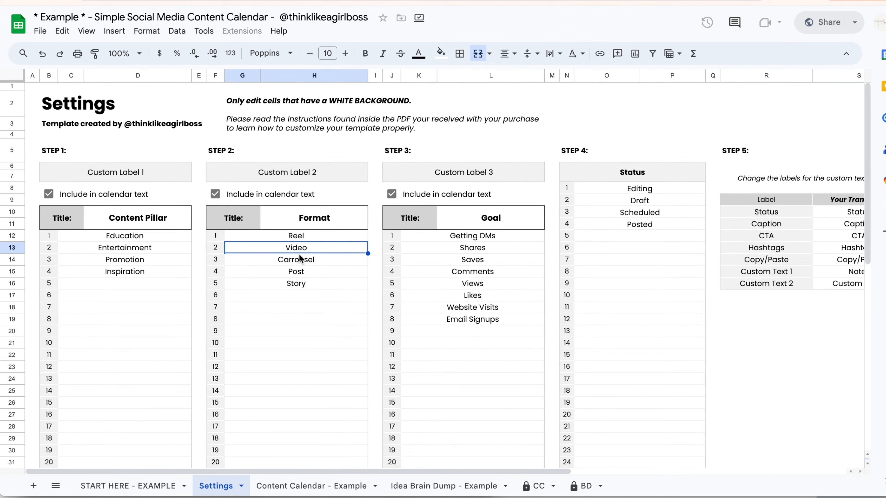
Step: Toggle the Include in calendar text option of Custom Label 2 off and back on
left_click(216, 194)
left_click(216, 194)
Step: Examine the Status list of Step 4 and select the Your Translation labels from Status to Custom Text 2 in Step 5
left_click(607, 243)
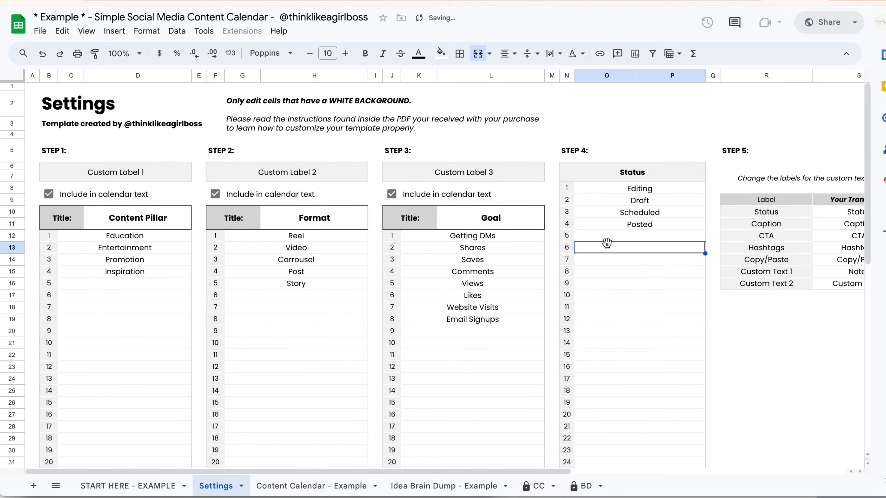
scroll(607, 243, "right", 5)
left_click_drag(614, 213, 615, 289)
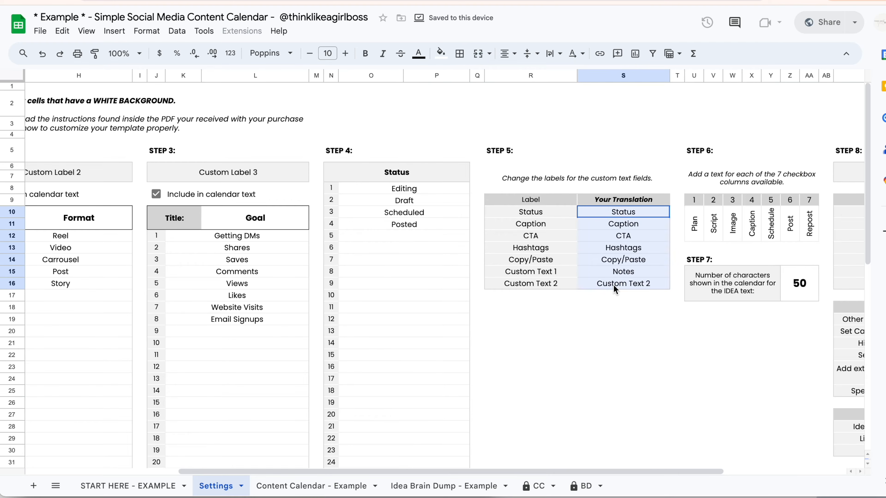
Step: Open the Content Calendar - Example sheet and select the Status through Hashtags column headers
left_click(288, 485)
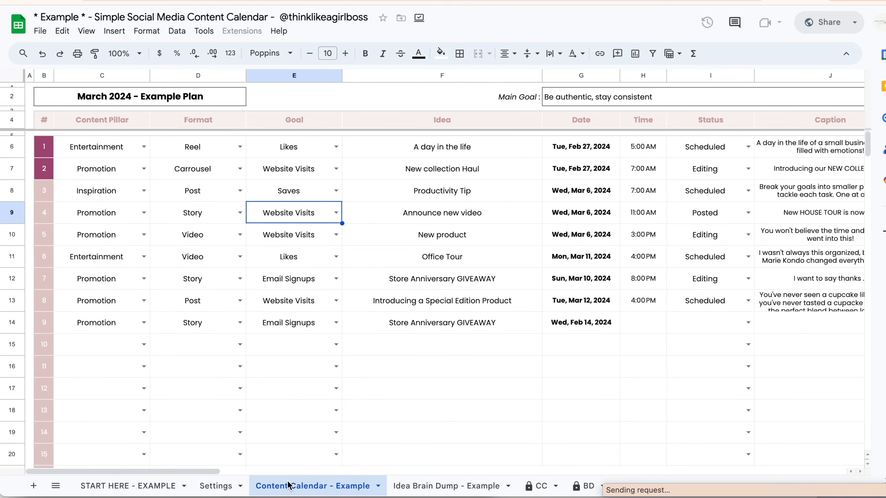
scroll(501, 301, "right", 10)
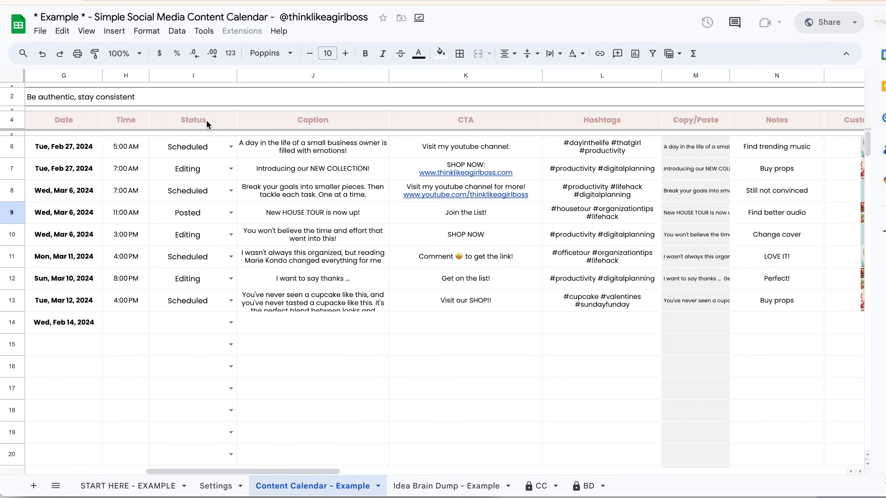
left_click_drag(207, 125, 614, 121)
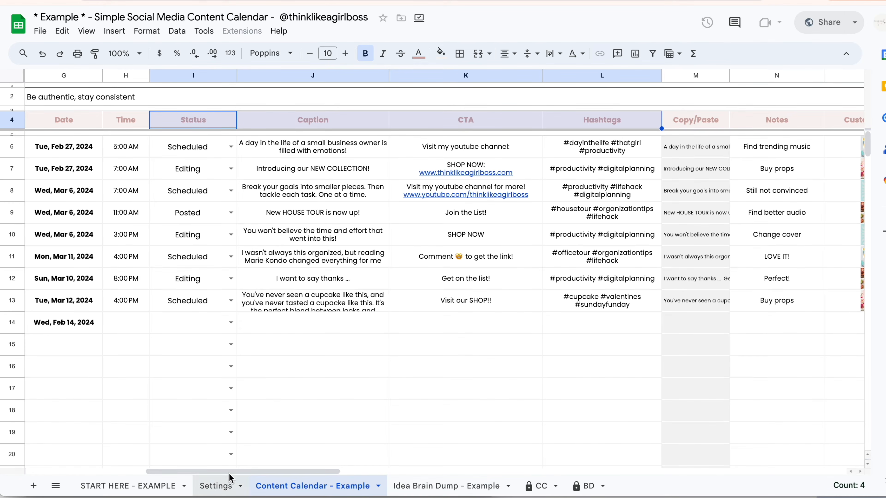
Step: Examine the Step 6 checkbox labels in Settings and the matching checkbox columns in the example content calendar
left_click(214, 486)
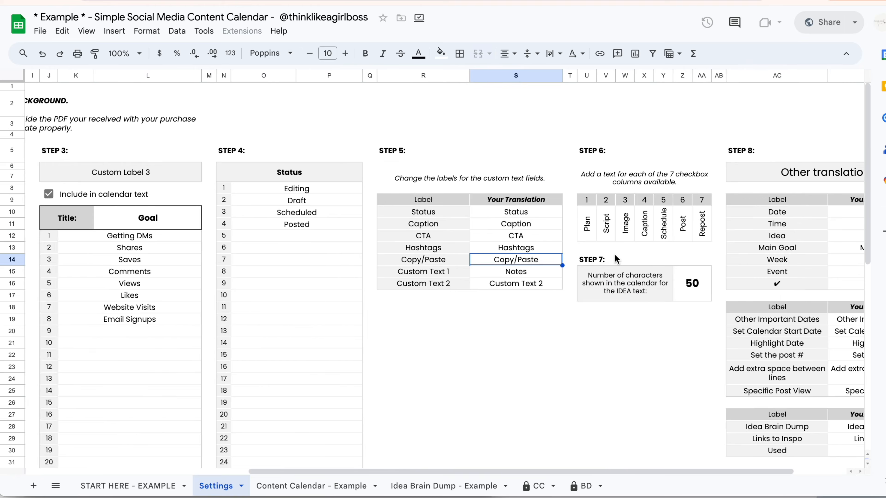
scroll(617, 259, "right", 2)
left_click(604, 230)
left_click(555, 237)
left_click(574, 233)
left_click(588, 233)
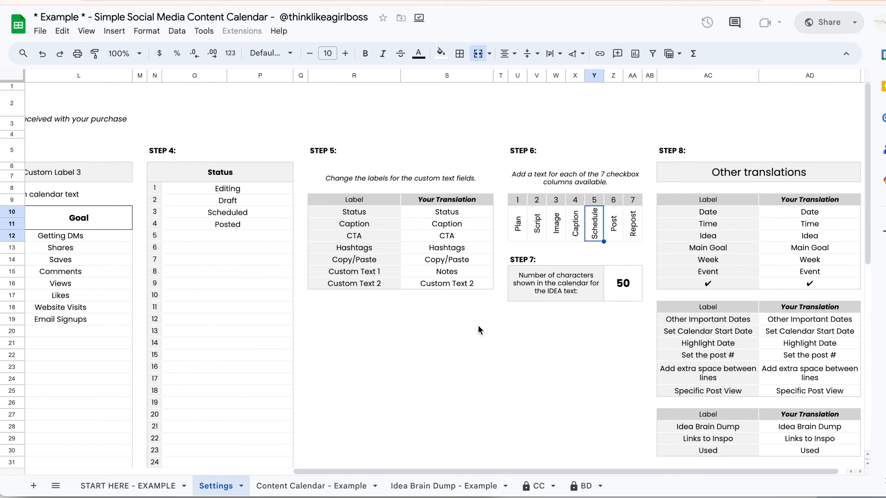
left_click(333, 485)
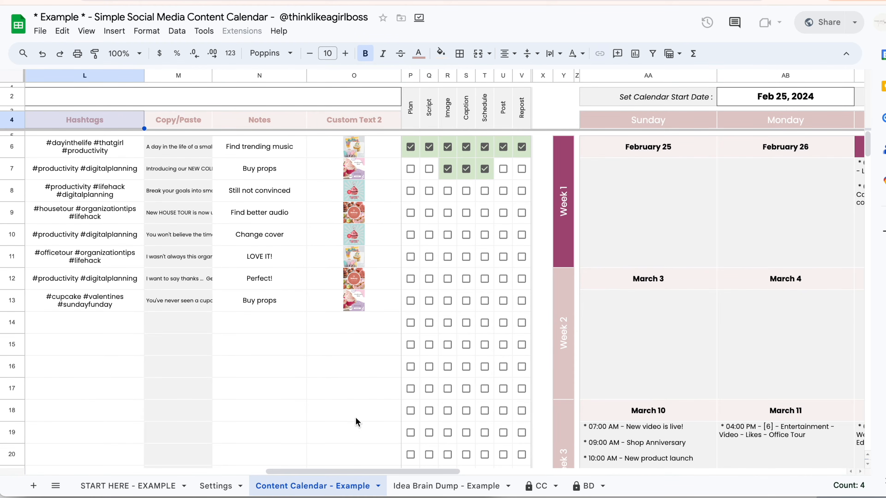
Step: Set the Step 7 number of characters shown for the idea text to 10 and check the example monthly calendar
left_click(216, 486)
left_click(668, 289)
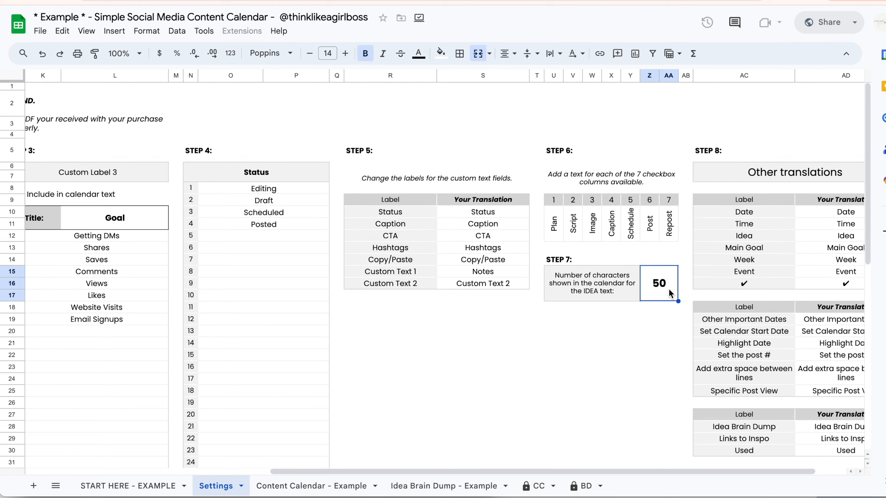
left_click(338, 486)
type("10")
left_click(312, 486)
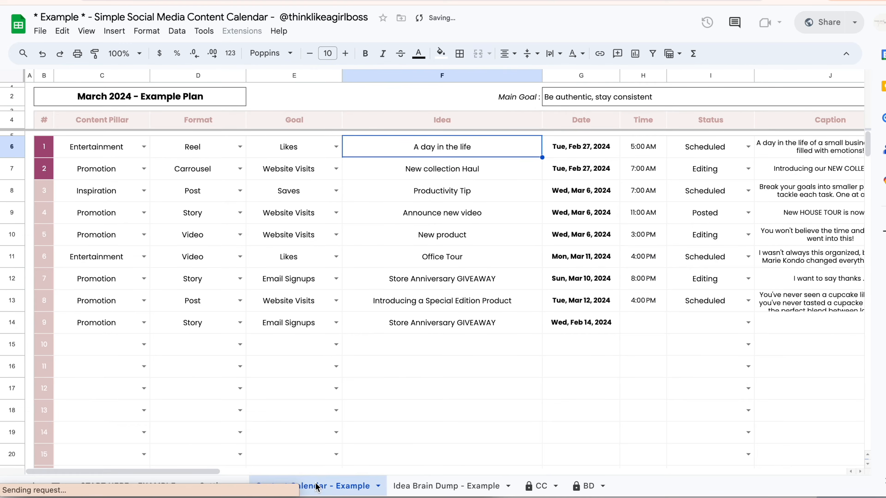
scroll(583, 359, "right", 15)
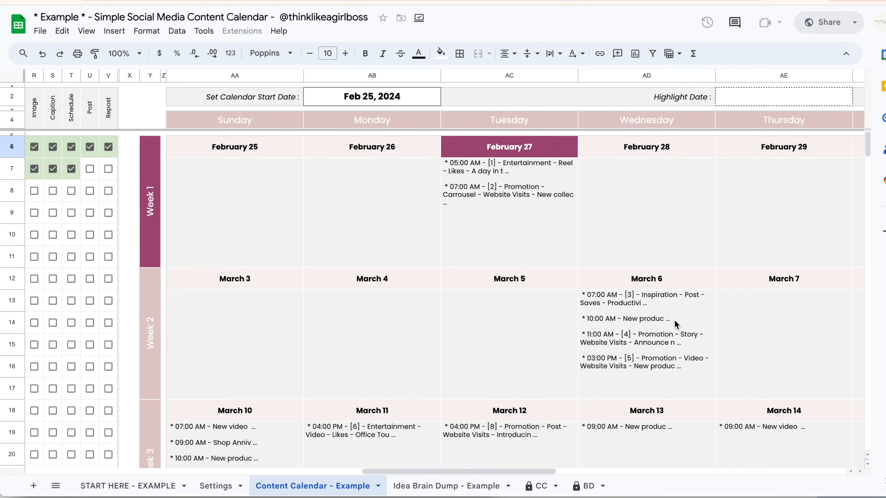
Step: Set the Step 7 number of characters shown for the idea text to 500 and return to the example content calendar
left_click(216, 486)
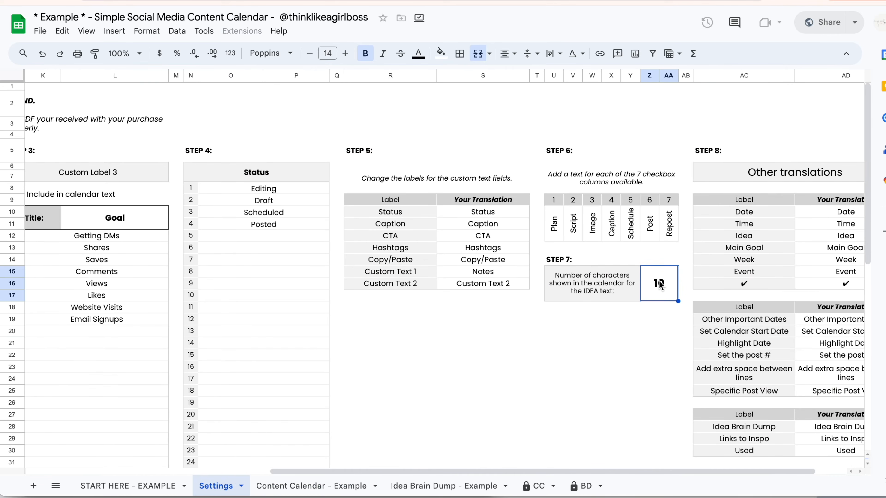
key("Delete")
type("500")
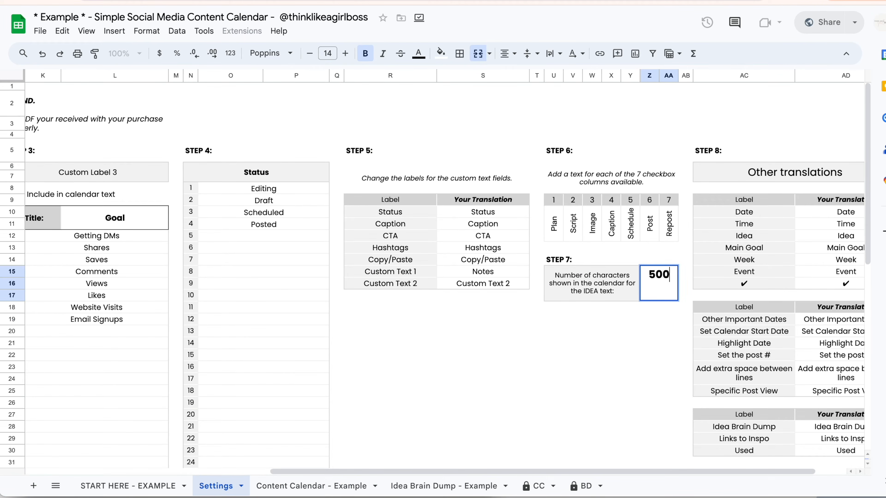
key("Return")
left_click(297, 485)
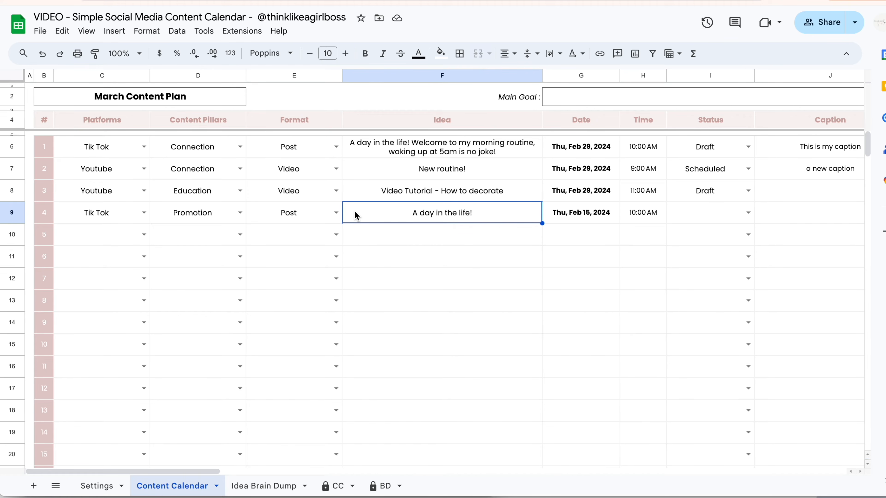
Step: Start customizing the theme of the VIDEO content calendar spreadsheet and set Accent 1 to dark purple
left_click(147, 31)
left_click(167, 53)
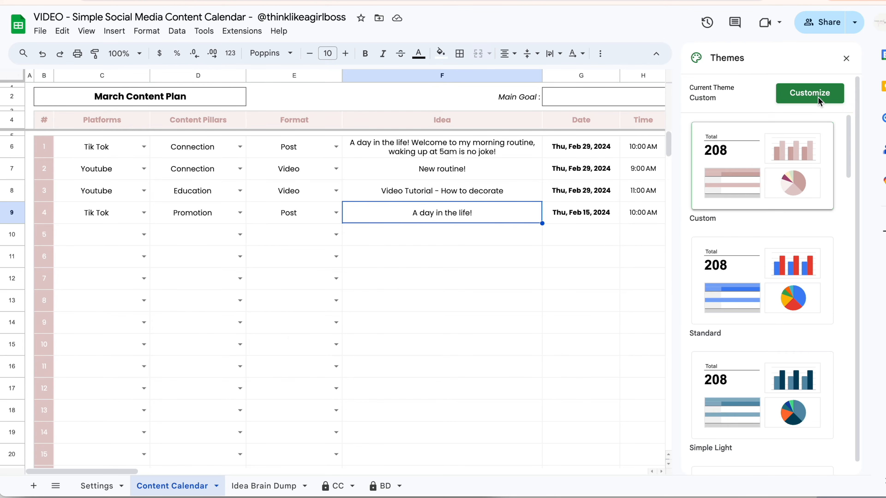
left_click(818, 100)
scroll(809, 338, "down", 2)
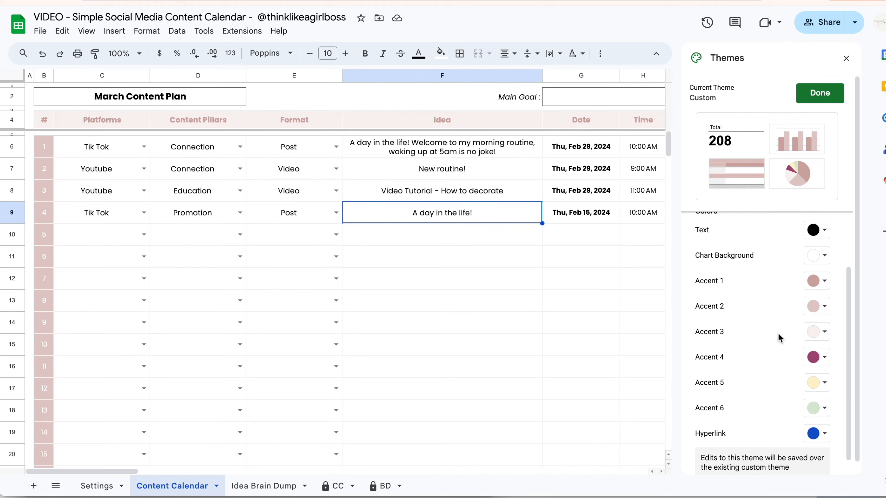
left_click(826, 281)
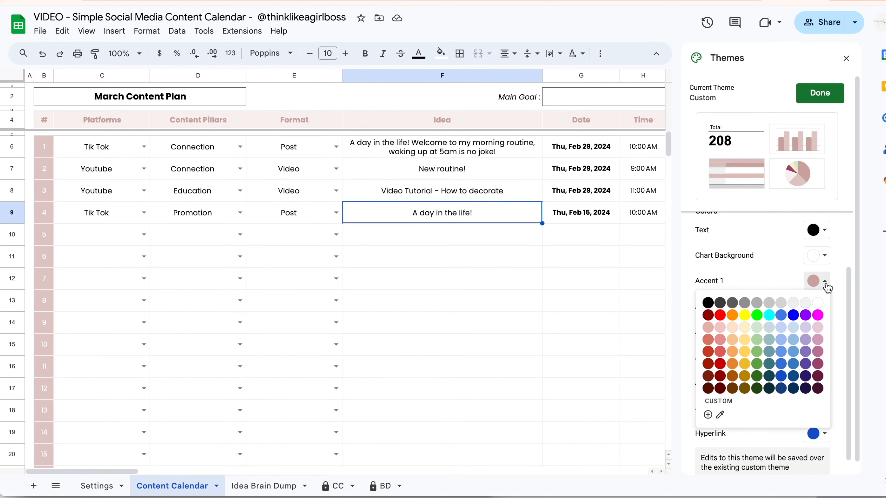
left_click(805, 363)
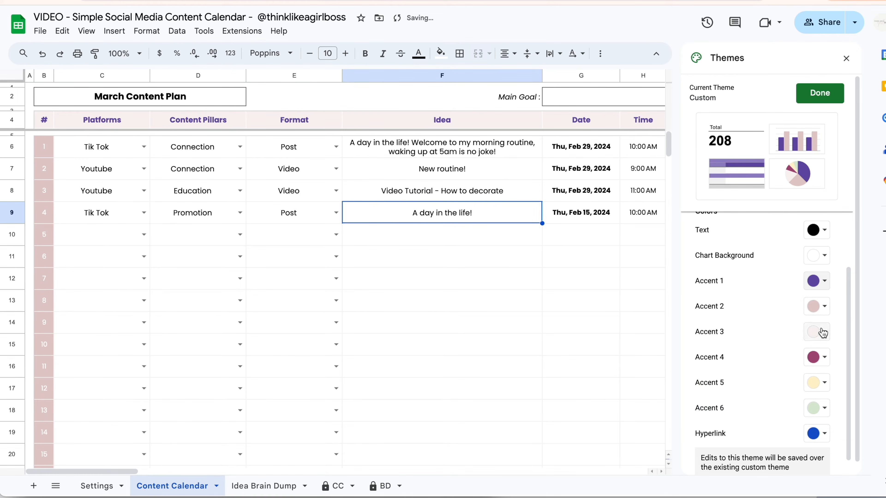
Step: Set the theme's Accent 2 to medium purple and Accent 3 to pale purple, and finish the theme customization
left_click(826, 307)
left_click(807, 379)
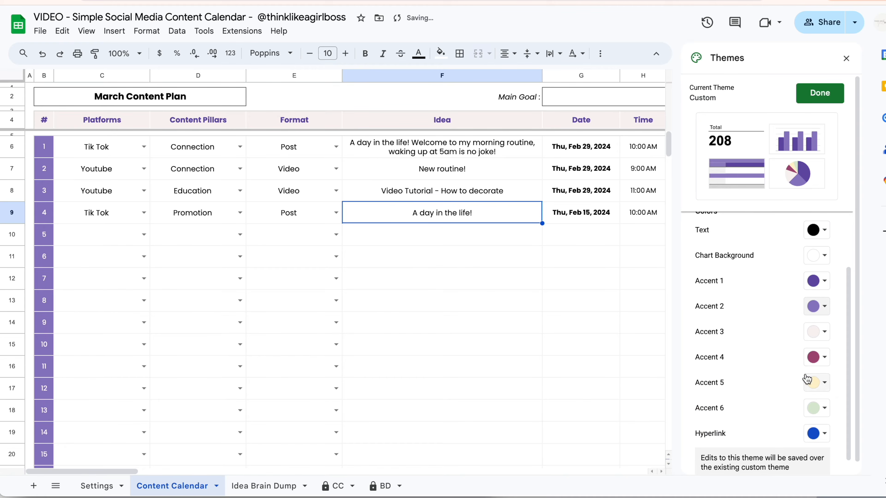
left_click(825, 332)
left_click(809, 382)
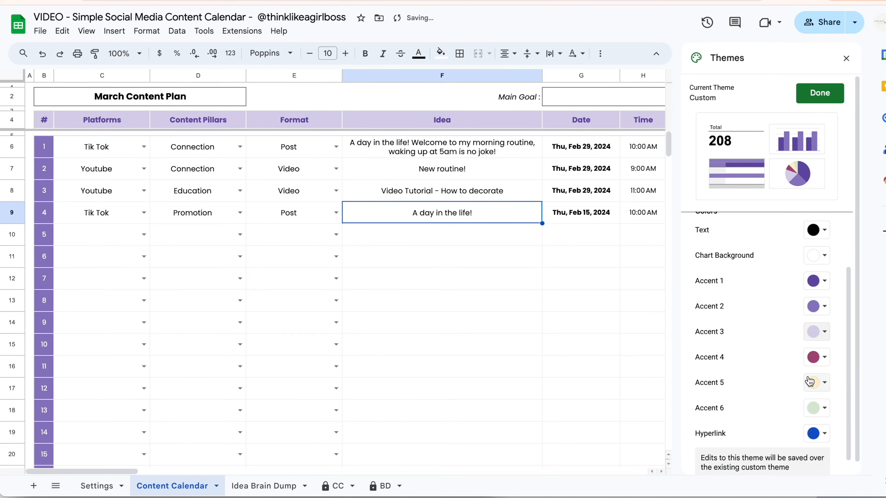
left_click(590, 366)
left_click(815, 101)
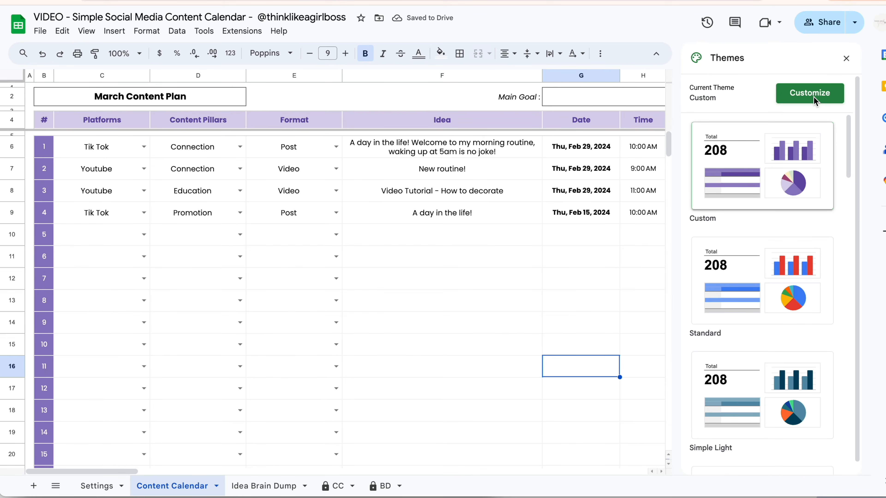
left_click(846, 58)
Step: Reopen the custom theme, set Accent 4 to light orange for the calendar's current date and week highlight, and finish customizing
scroll(643, 222, "right", 10)
scroll(644, 224, "right", 15)
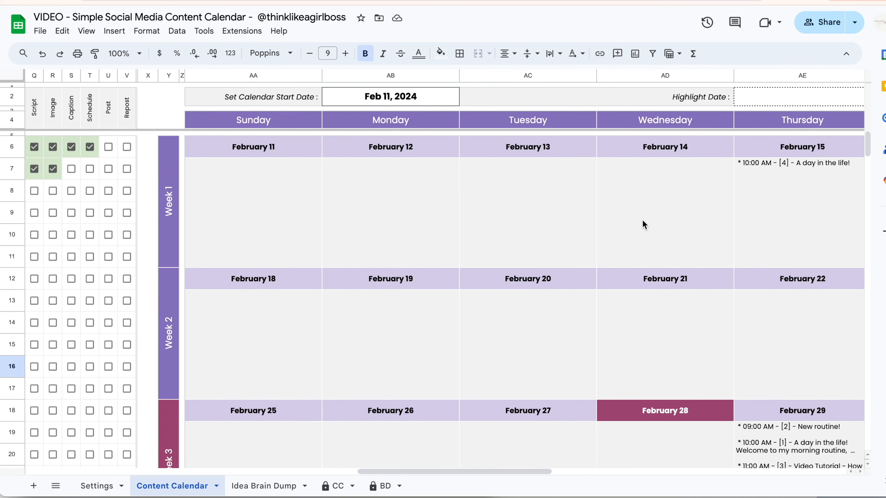
scroll(643, 224, "left", 15)
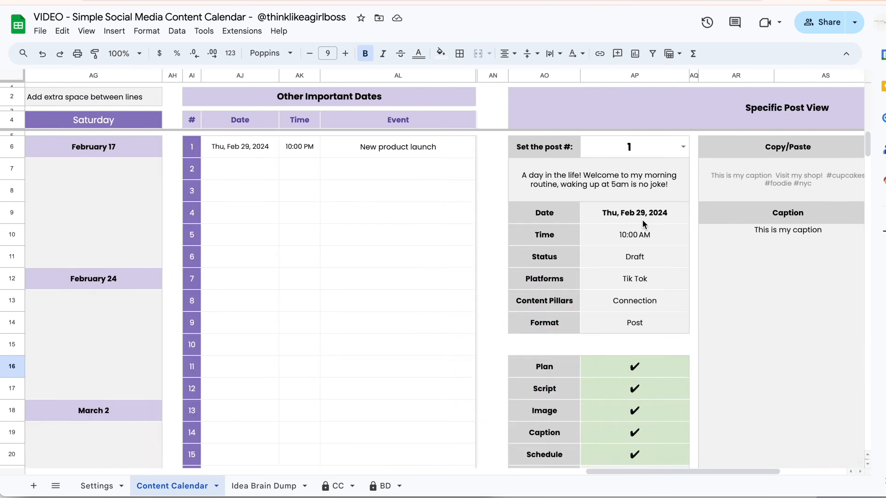
scroll(568, 231, "down", 3)
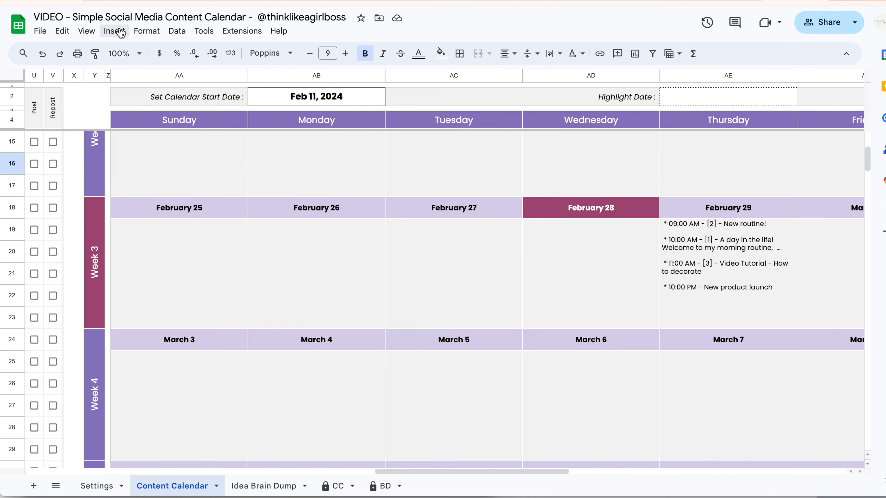
left_click(147, 31)
left_click(189, 55)
left_click(820, 93)
scroll(761, 450, "down", 3)
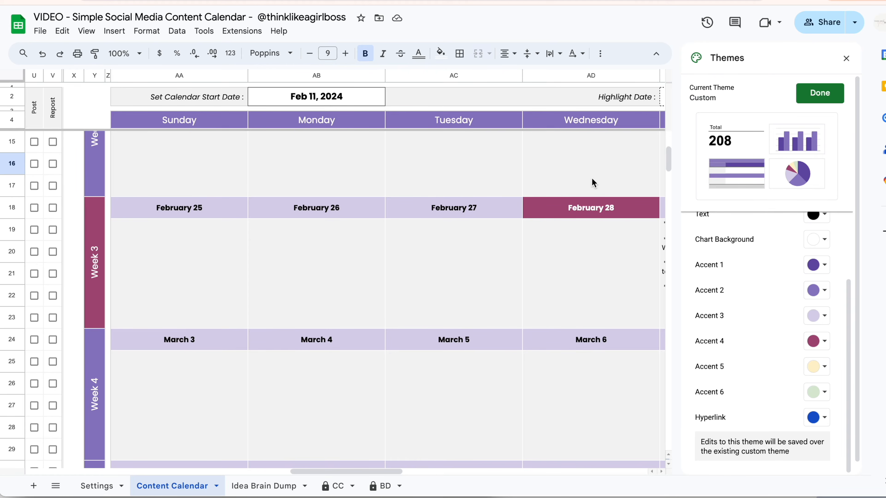
left_click(825, 341)
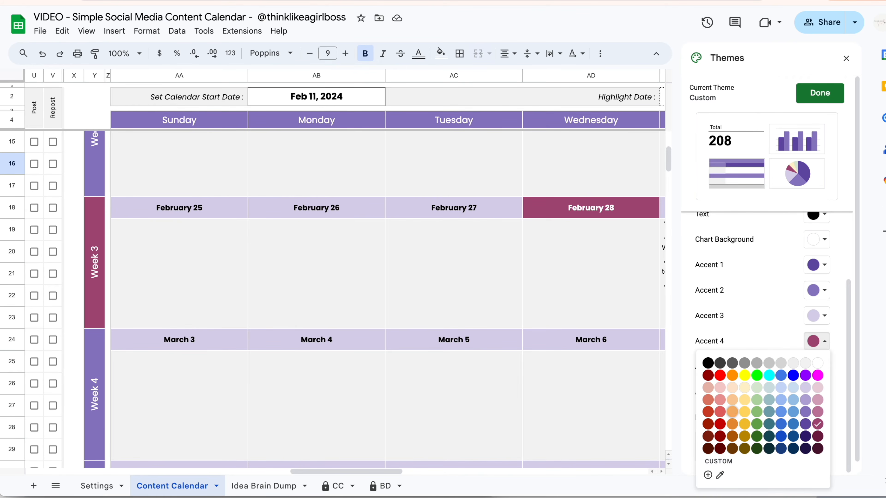
left_click(733, 412)
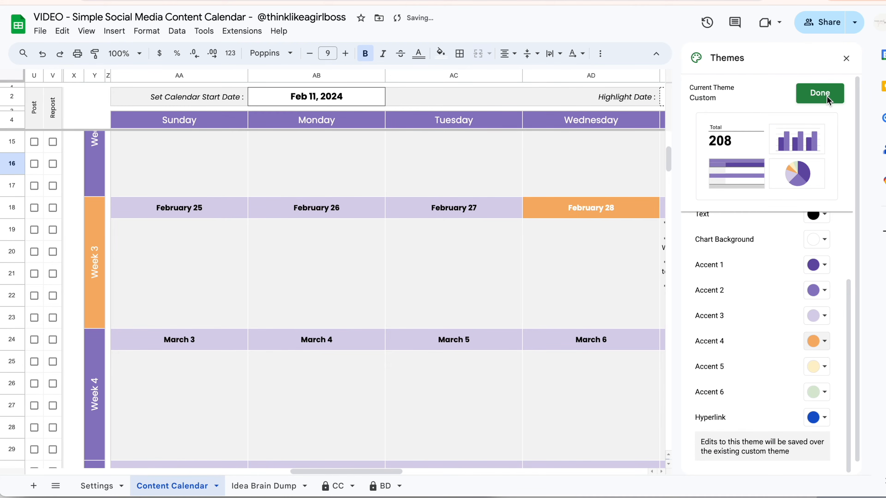
left_click(820, 93)
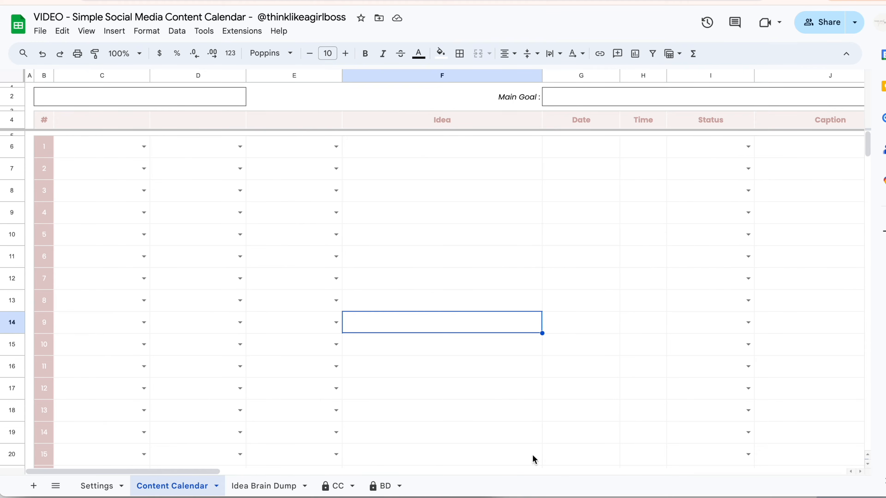
Step: Duplicate the blank CC master sheet
left_click(563, 267)
scroll(491, 309, "right", 10)
scroll(491, 310, "left", 15)
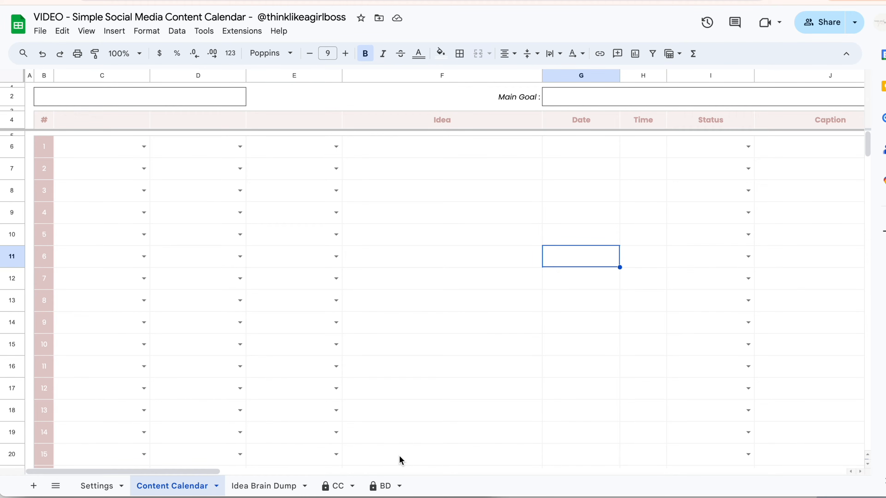
left_click(337, 486)
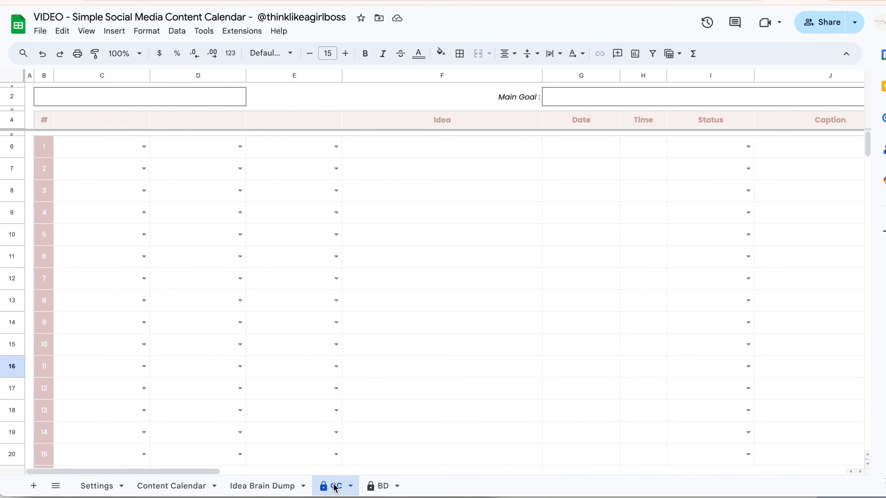
right_click(335, 488)
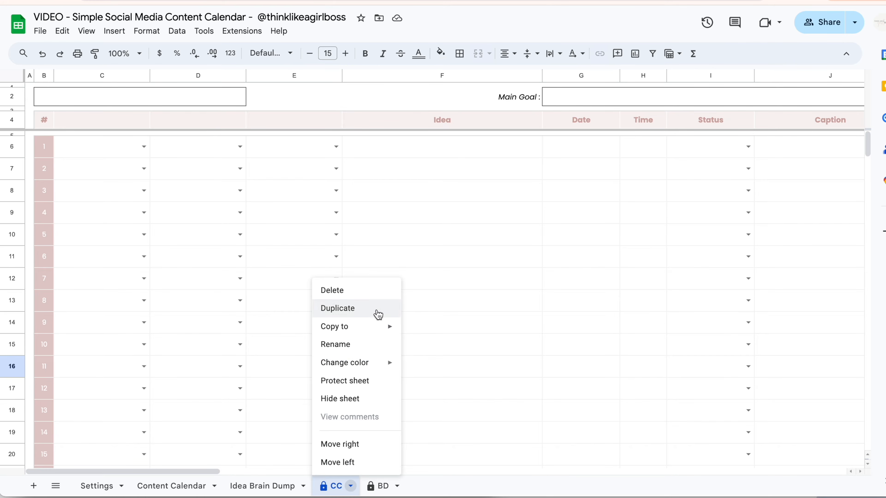
left_click(378, 311)
left_click(378, 320)
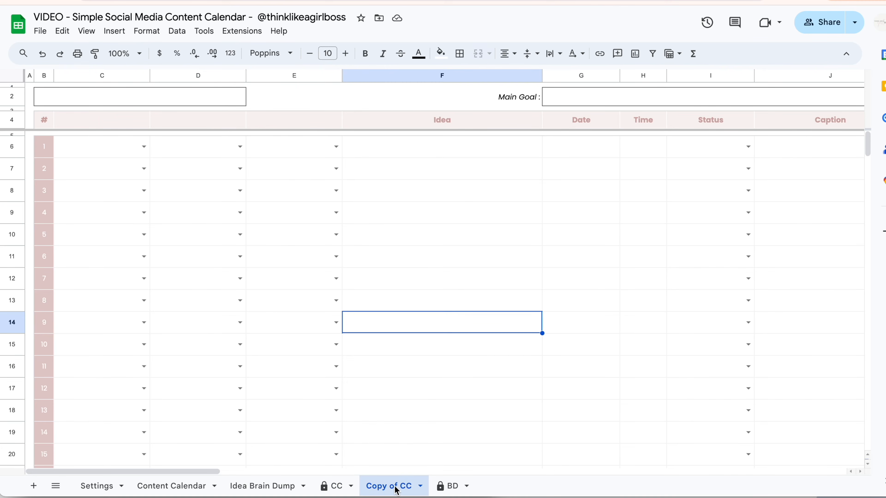
Step: Delete the Copy of CC sheet and go back to the Content Calendar sheet
right_click(396, 489)
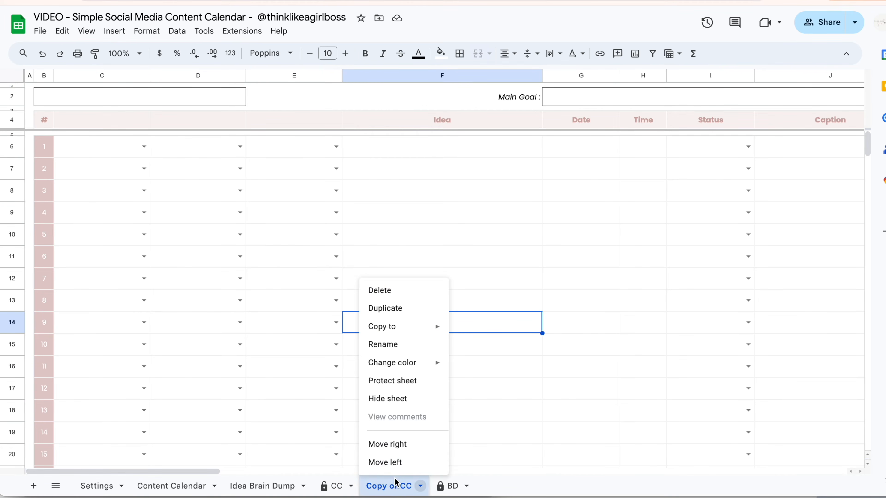
left_click(415, 293)
key("Return")
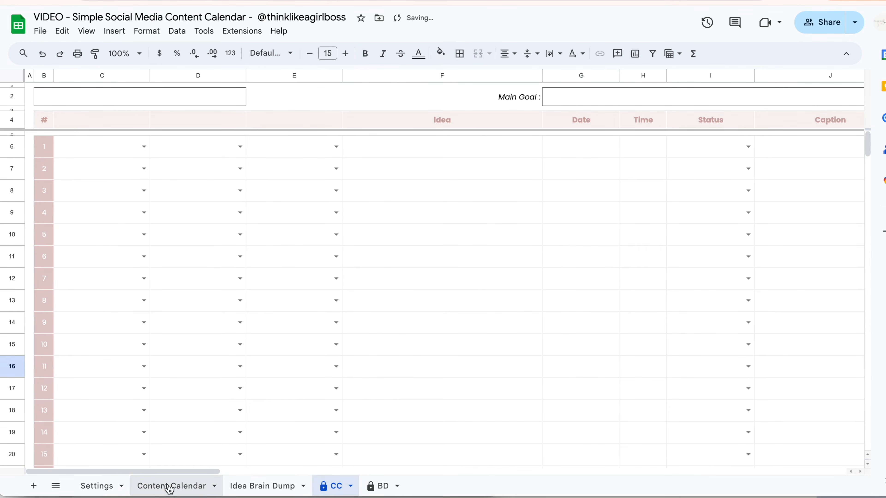
left_click(178, 488)
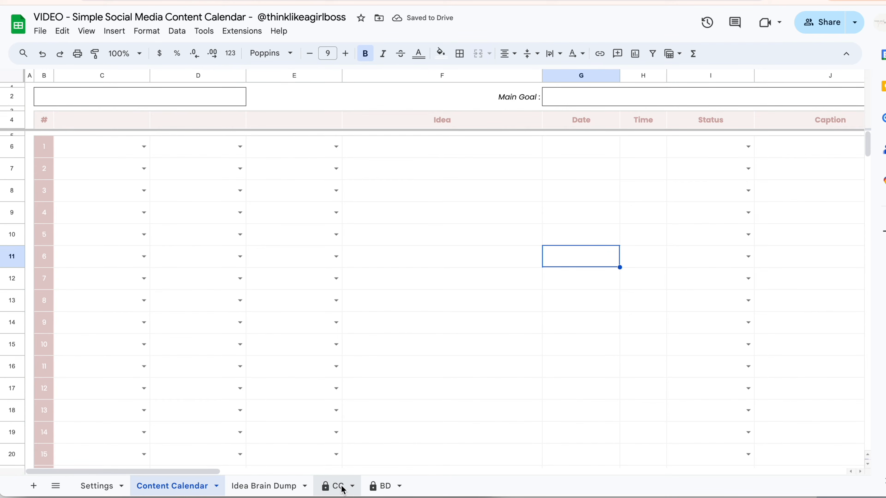
Step: Title the Content Calendar sheet "March Content Plan" in the box above the table
left_click(233, 98)
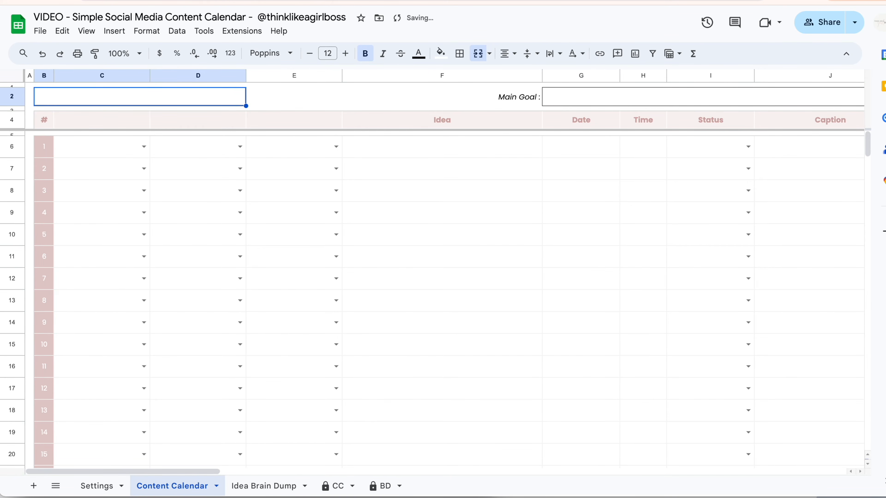
type("March")
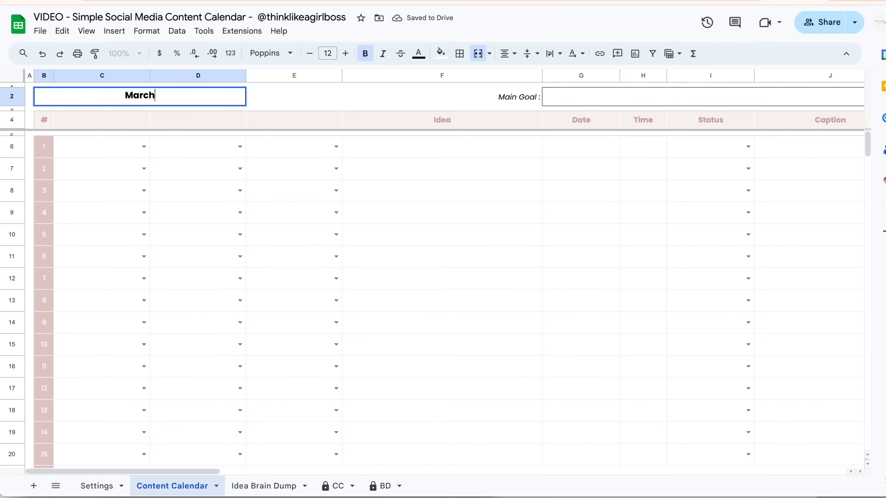
type(" Content Plan")
left_click(578, 90)
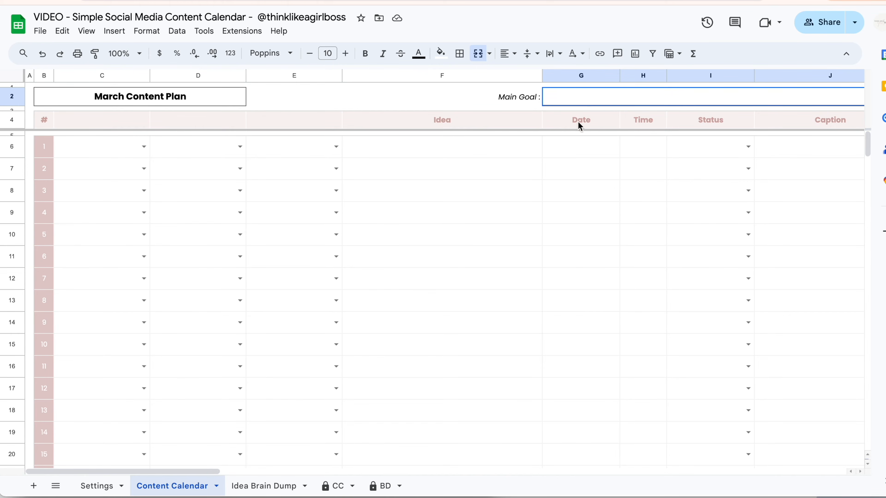
Step: Examine the blank headings and row 1 dropdowns of the three custom label columns C to E
left_click(115, 120)
left_click(189, 121)
left_click(292, 124)
left_click(429, 187)
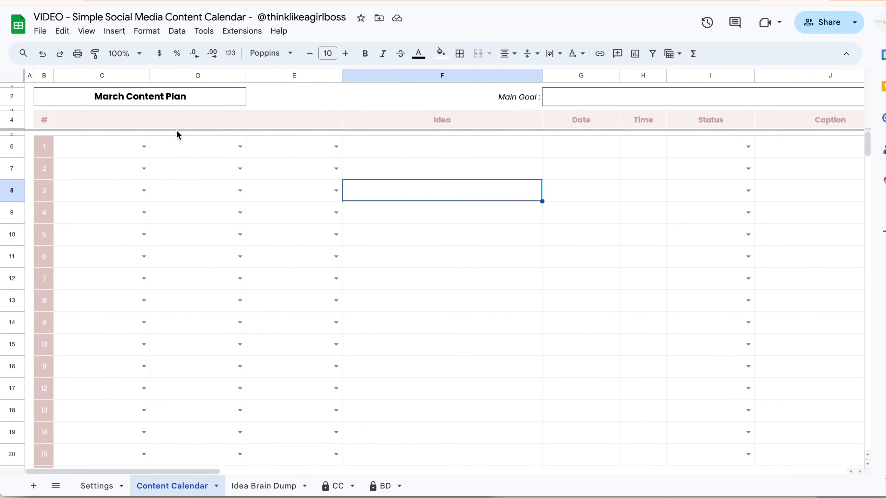
left_click(195, 169)
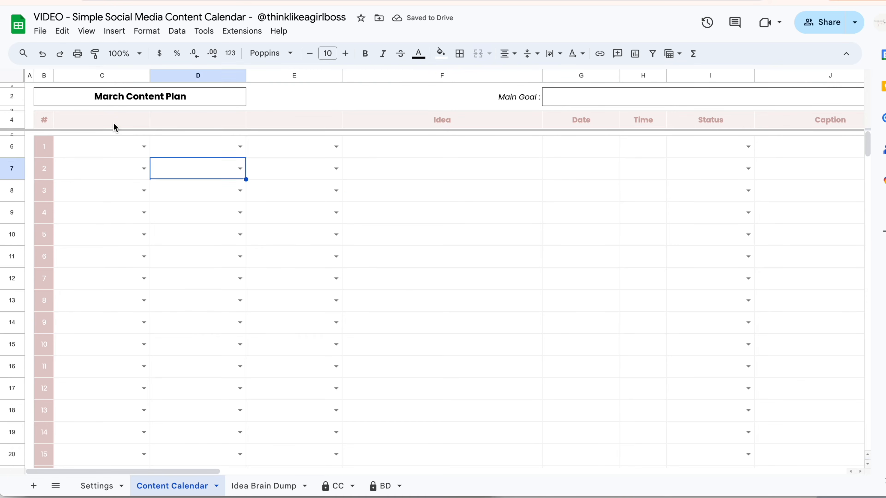
left_click(114, 123)
left_click(211, 124)
left_click(253, 126)
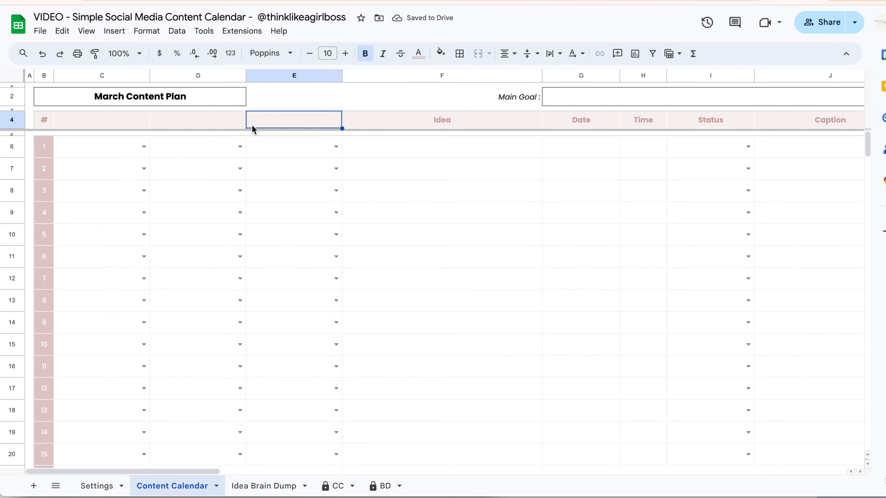
left_click(142, 148)
left_click(241, 146)
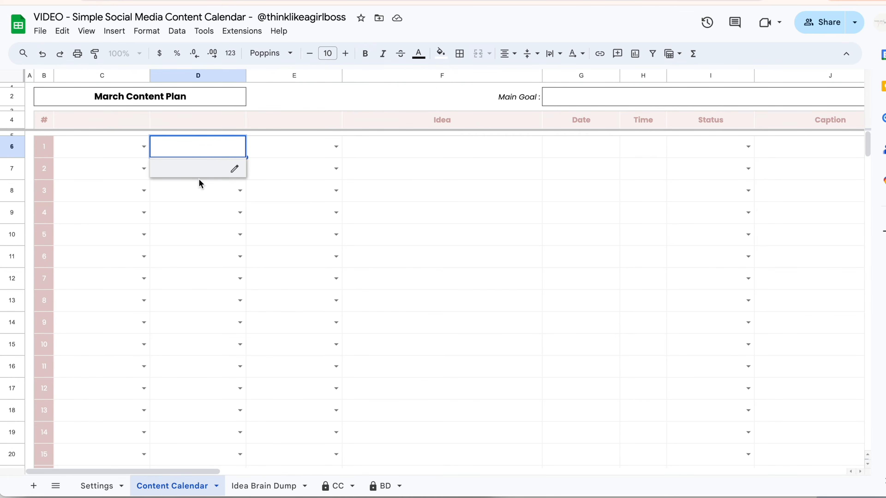
left_click(285, 196)
Step: Check the custom labels on the Settings sheet against the headings and dropdowns of columns C to E on the Content Calendar
left_click(96, 486)
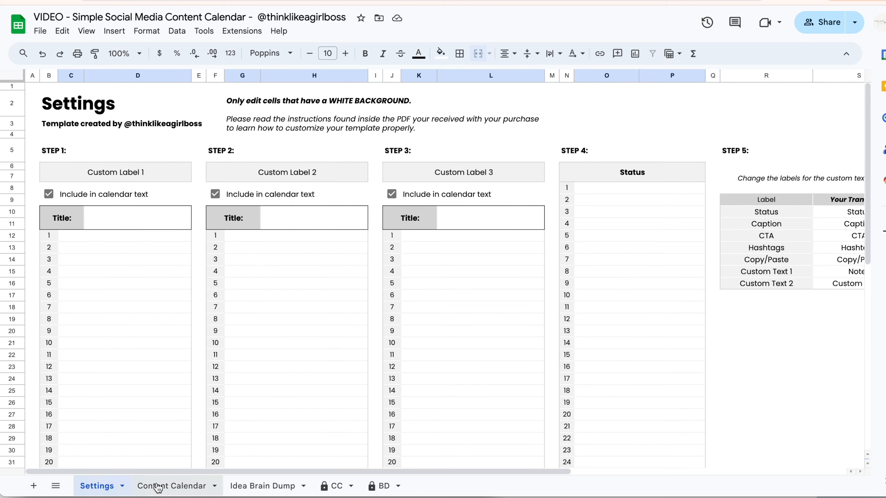
left_click(157, 488)
left_click(108, 116)
left_click(203, 127)
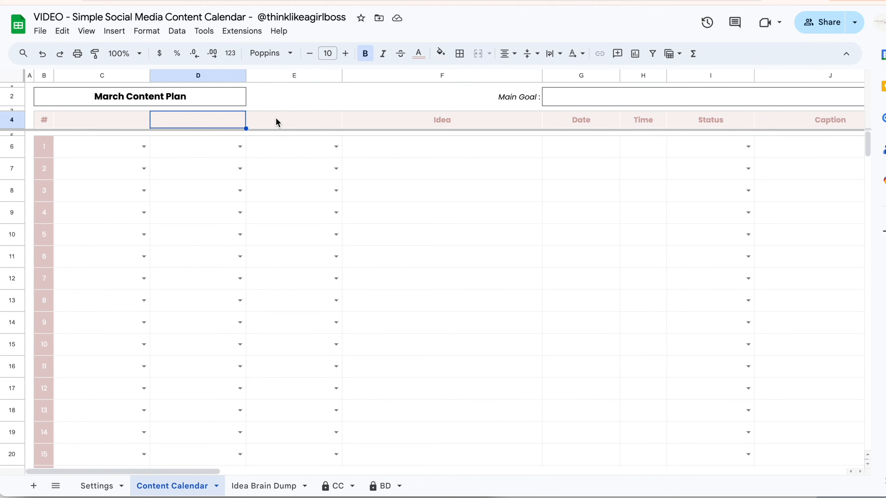
left_click(274, 119)
left_click(144, 147)
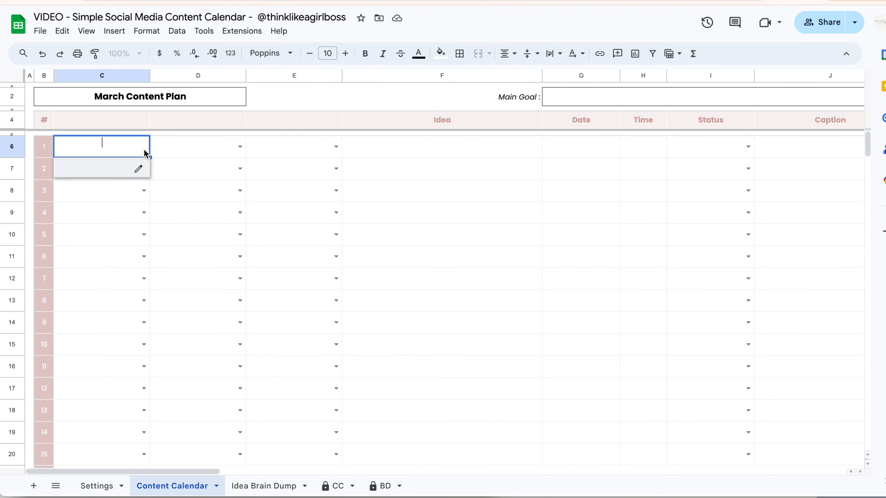
left_click(240, 147)
left_click(393, 215)
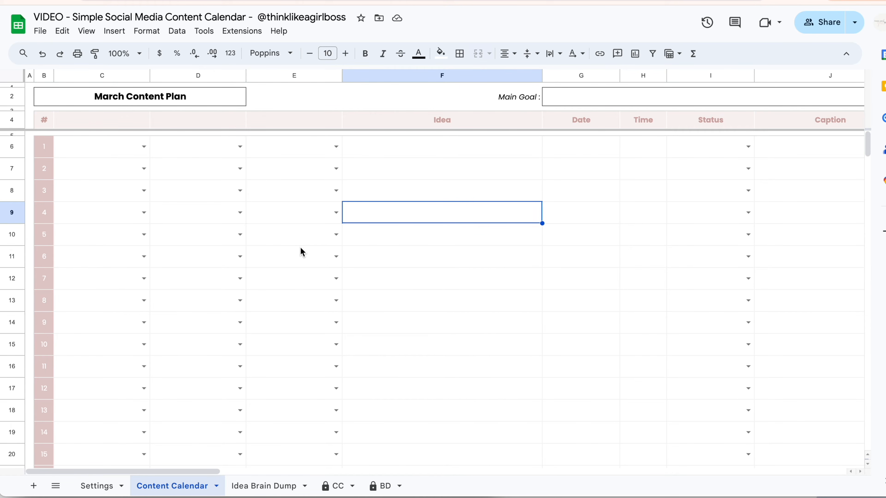
Step: On the Settings sheet, title Custom Label 1 "Platforms", Custom Label 2 "Content Pillars" and Custom Label 3 "Format"
left_click(103, 489)
left_click(298, 223)
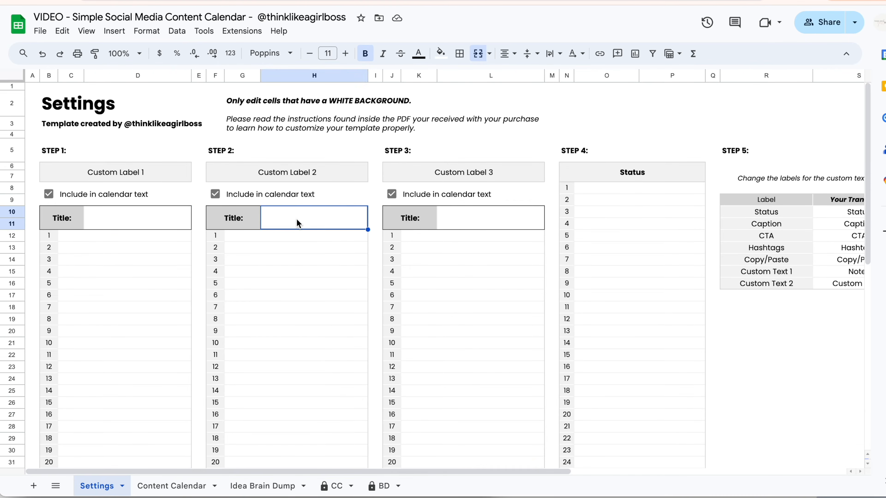
left_click(492, 221)
left_click(168, 219)
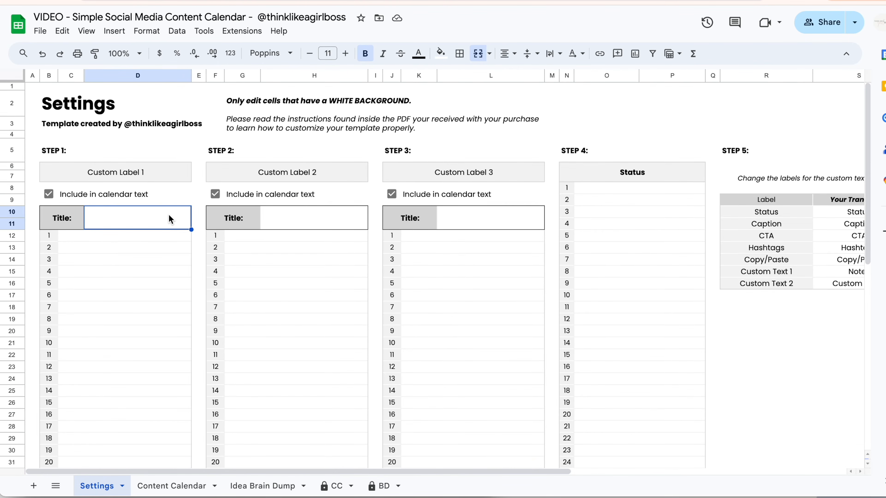
type("Platforms")
left_click(297, 223)
type("Content Pillars")
left_click(471, 222)
type("Format")
Step: List Instagram, Tik Tok, Youtube and Pinterest as the Platforms options
left_click(157, 236)
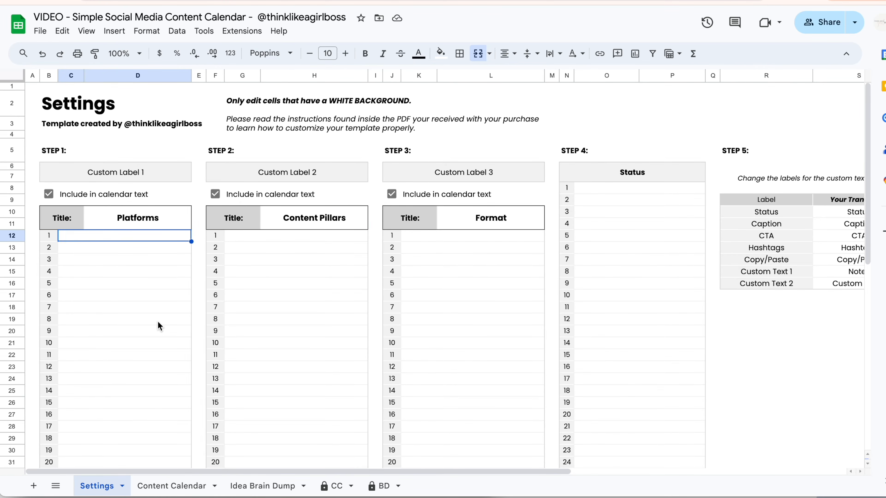
type("Instagram")
key("Return")
type("Tik Tok")
key("Return")
type("Youtube")
key("Return")
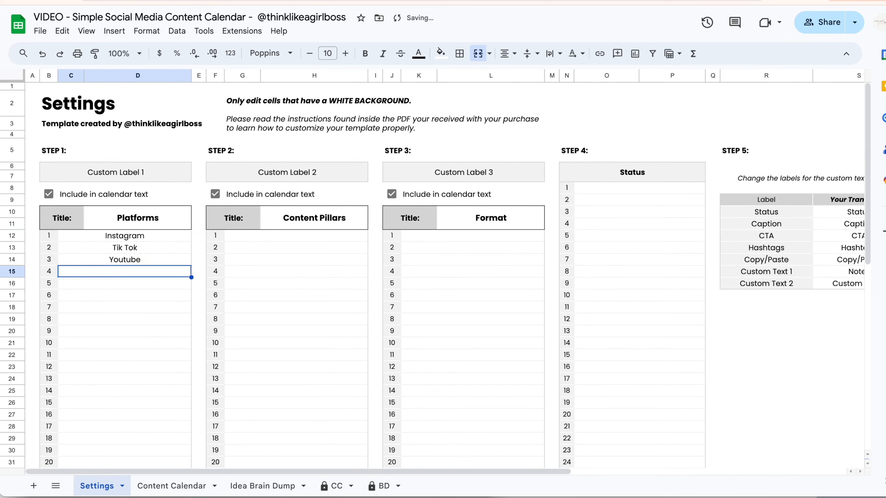
type("Pinterest")
Step: List Entertainment, Education, Connection, Promotion and Inspiration as the Content Pillars options
left_click(296, 236)
key("Return")
type("Inspiration")
key("Return")
Step: List Reel, Carrousel, Post, Video and Story as the Format options
left_click(472, 236)
type("Reel")
key("Return")
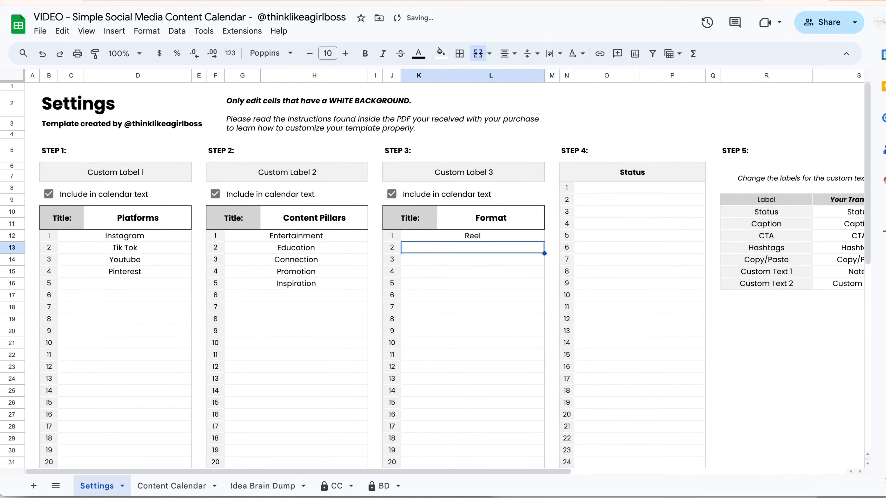
type("Carrousel Post Video")
key("Return")
type("Story")
left_click(473, 355)
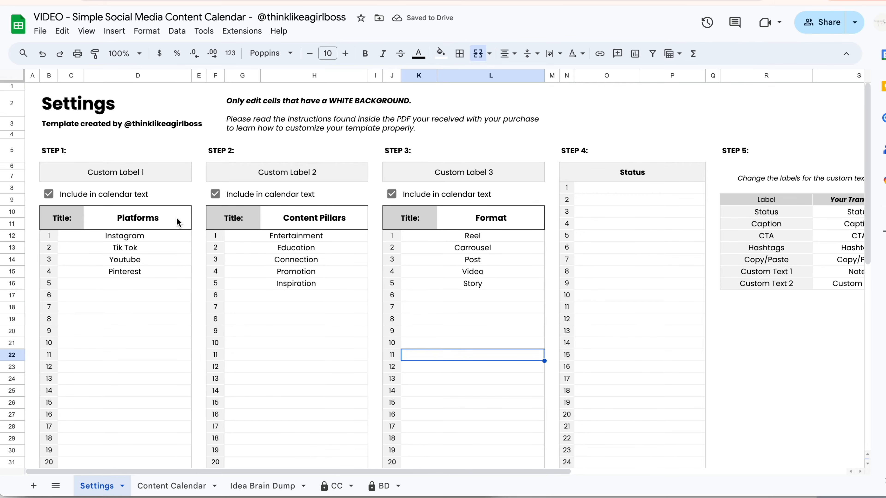
Step: Review the three label titles in Settings, and examine the matching headings and dropdown options on the Content Calendar
left_click(178, 221)
left_click(311, 224)
left_click(453, 221)
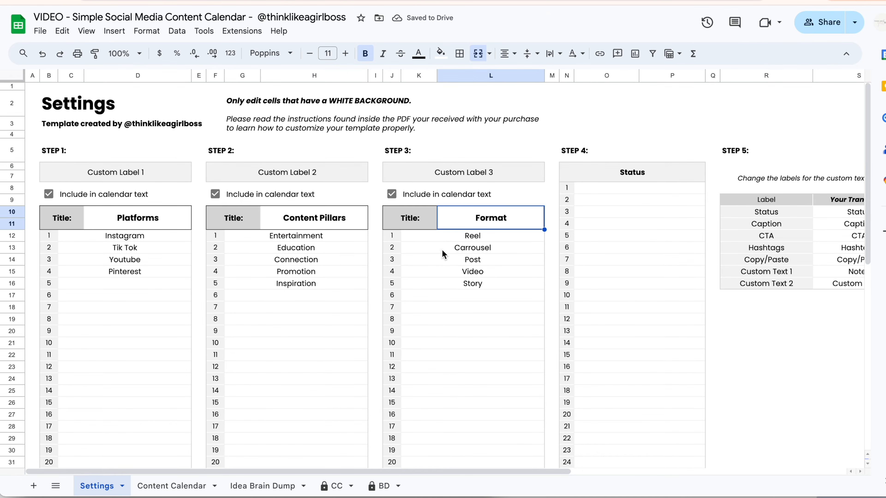
left_click(179, 485)
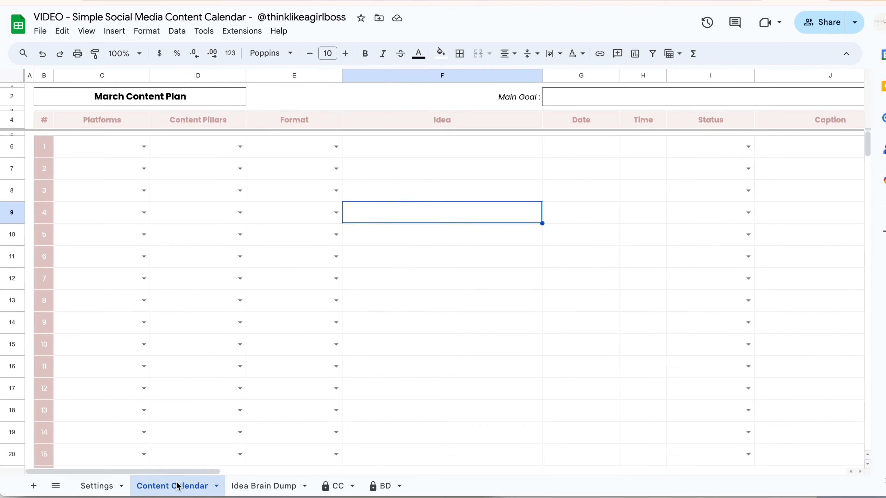
left_click(143, 143)
left_click(244, 145)
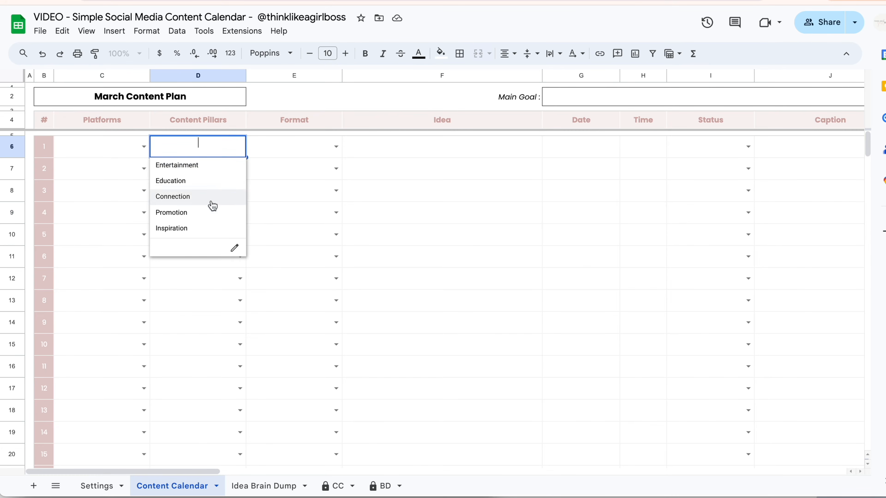
left_click(119, 120)
left_click(192, 125)
left_click(279, 117)
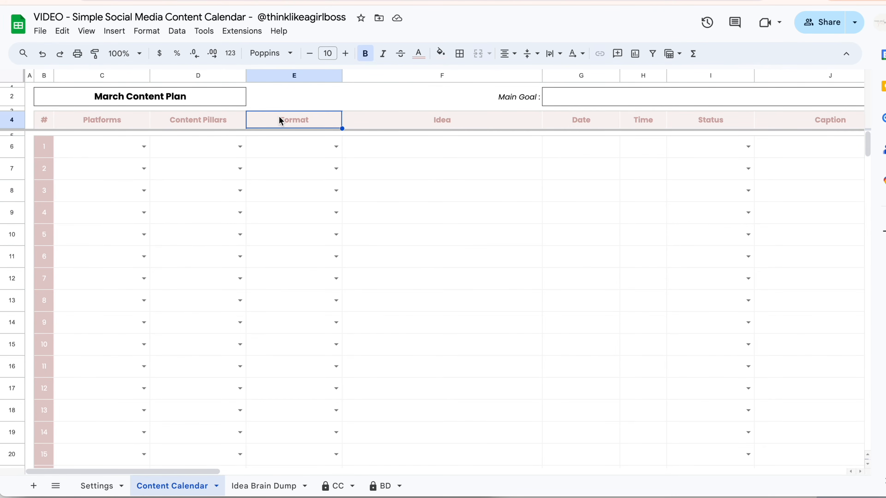
left_click(143, 145)
left_click(240, 146)
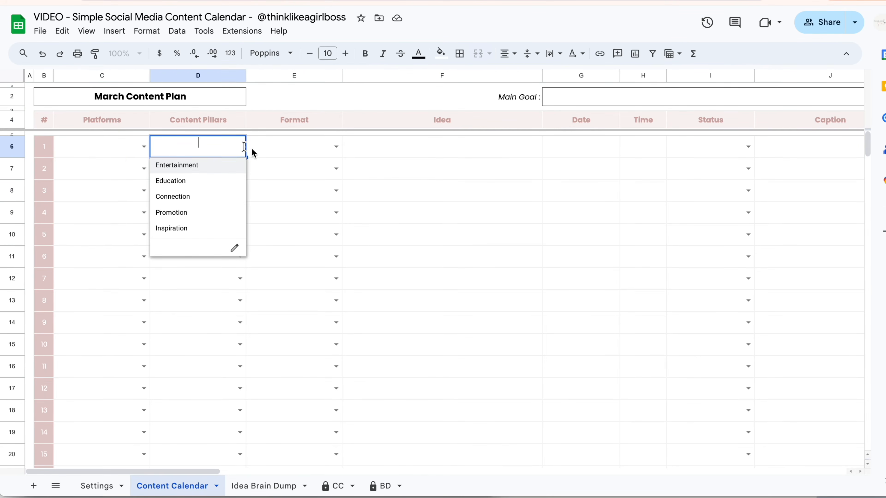
left_click(336, 146)
left_click(240, 279)
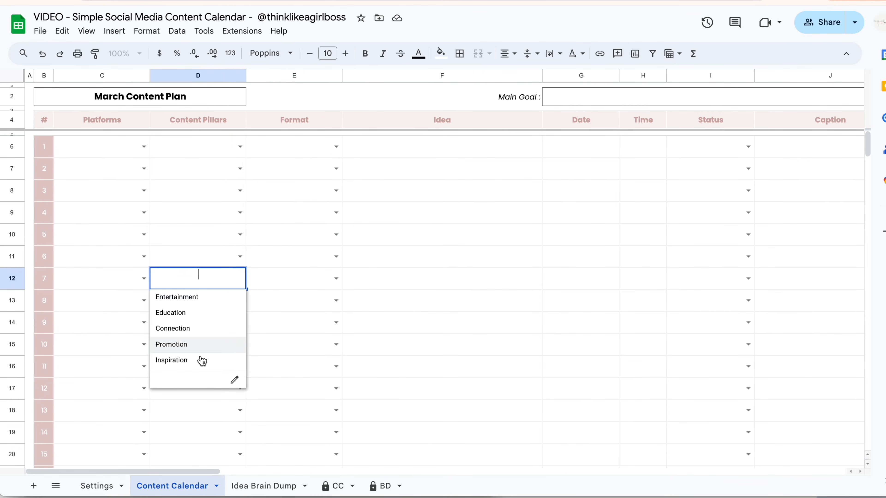
Step: Set content item 1 to platform Tik Tok, content pillar Connection and format Post
left_click(97, 486)
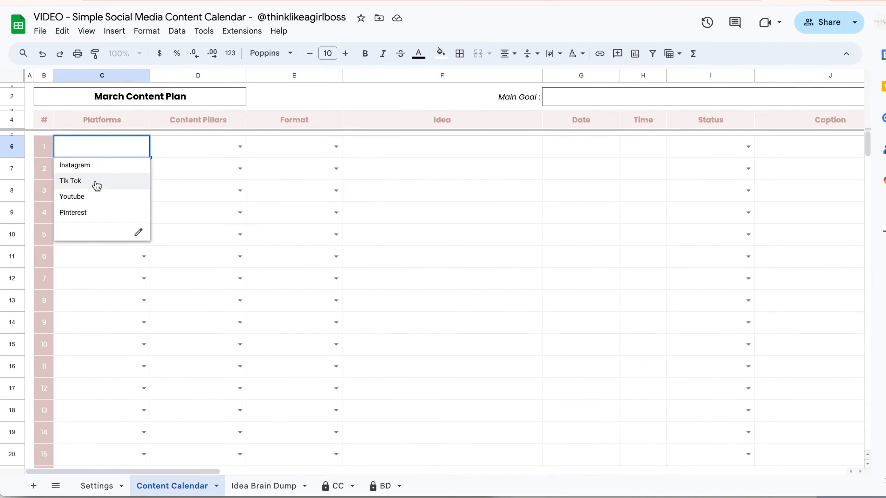
left_click(96, 183)
left_click(240, 149)
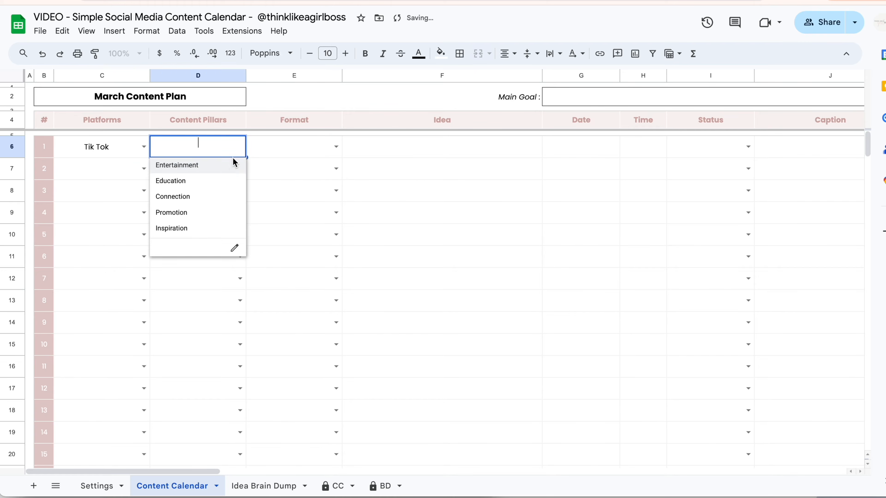
left_click(216, 196)
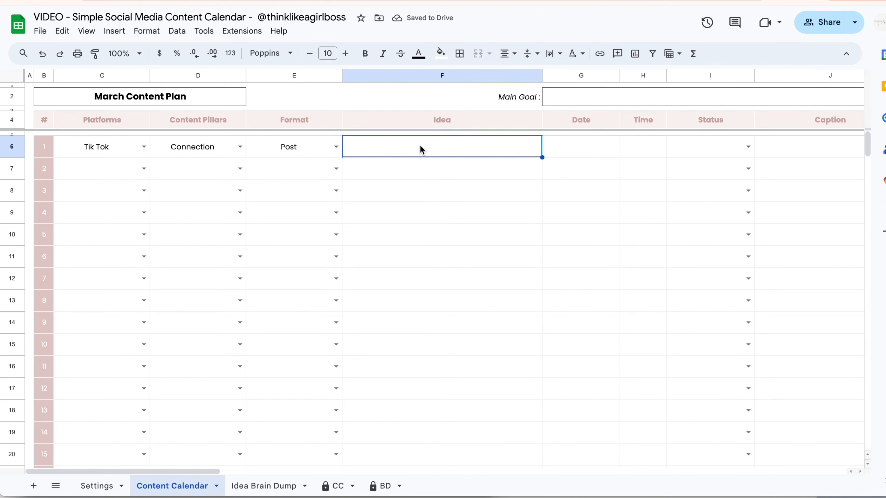
Step: Enter "A day in the life" as the idea for content item 1
type("A day in the l")
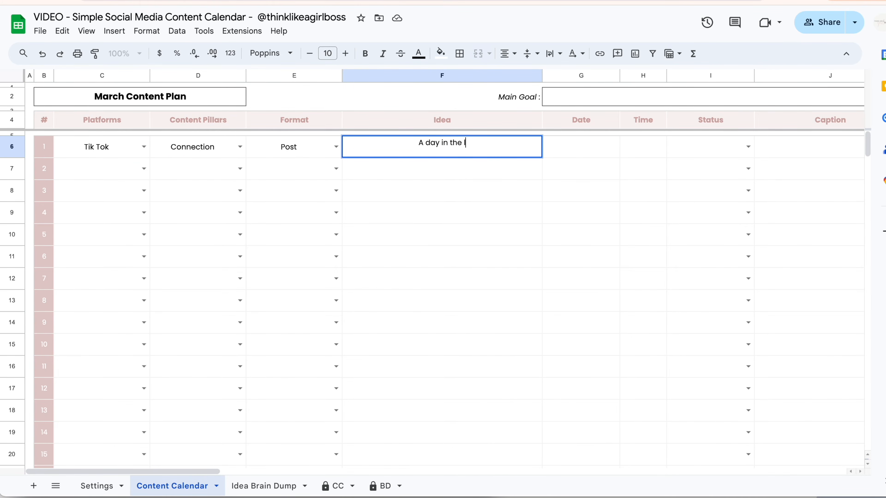
type("ife")
key("Return")
left_click(516, 265)
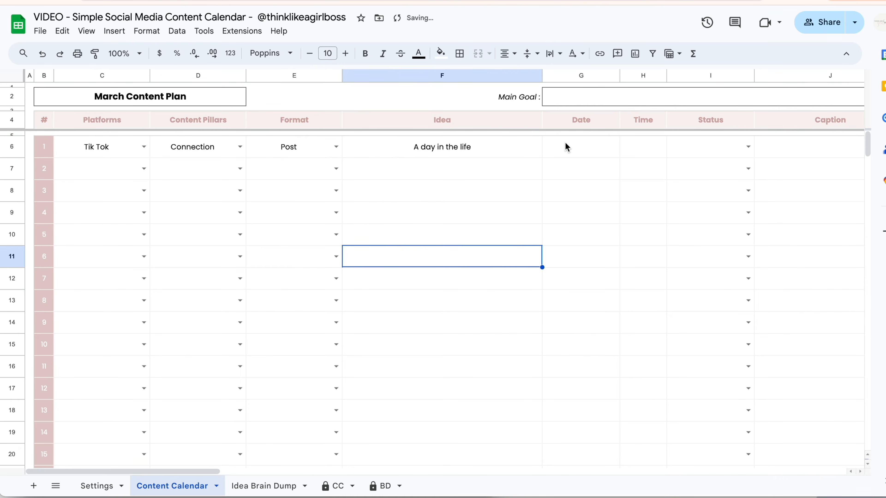
Step: Set content item 1's date to Thu, Feb 29, 2024 and the calendar start date to Feb 25, 2024
double_click(567, 146)
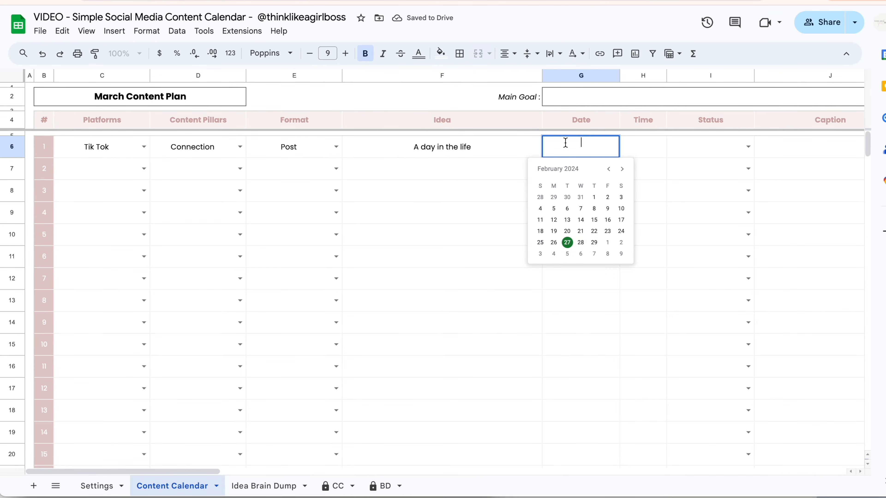
left_click(593, 243)
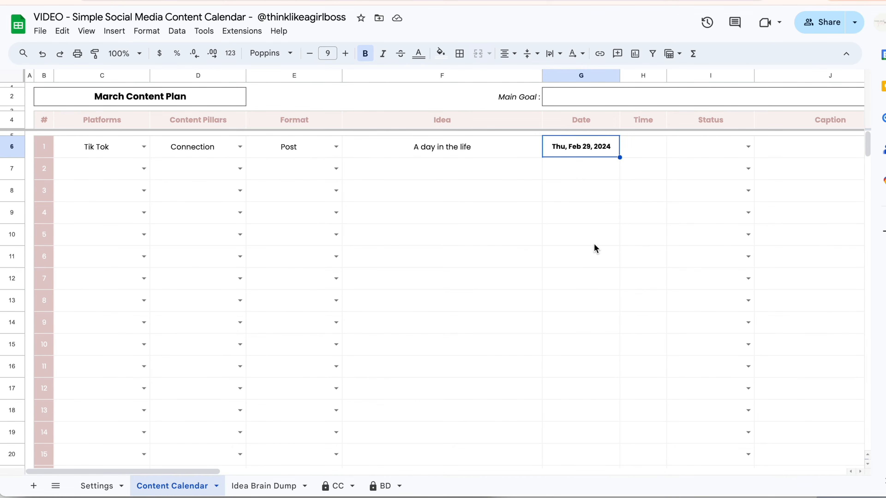
scroll(521, 199, "right", 15)
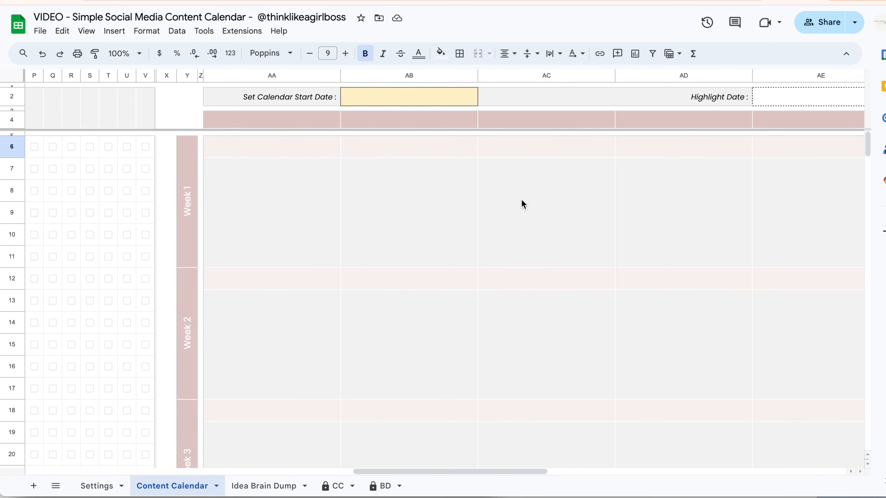
scroll(522, 199, "right", 1)
double_click(358, 97)
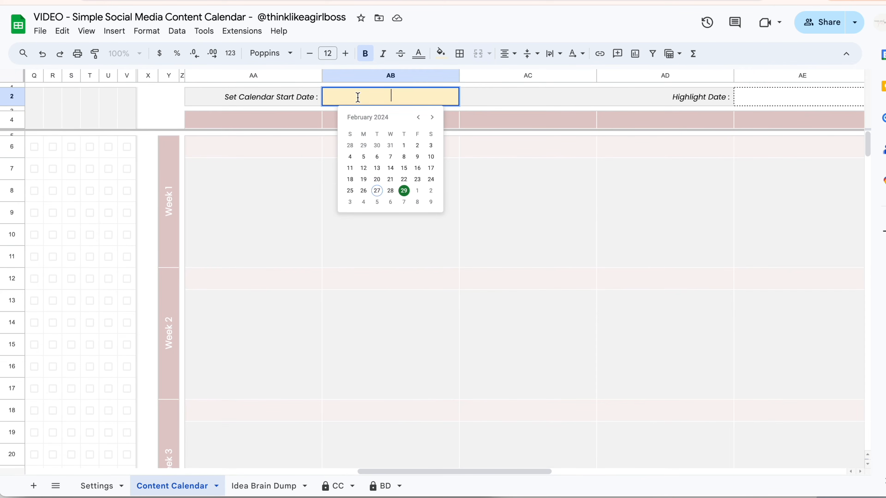
left_click(350, 192)
scroll(562, 213, "right", 1)
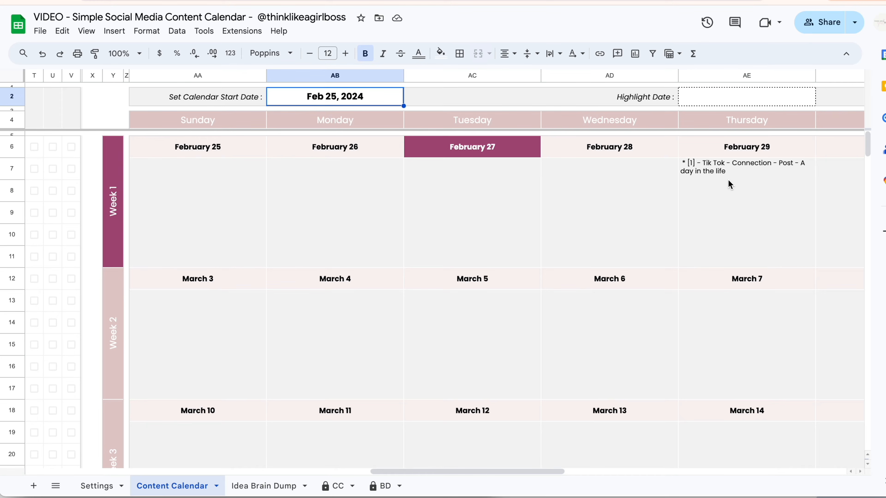
Step: Set content item 1's time to 10:00 AM and check its entry in the calendar view
scroll(675, 205, "left", 10)
scroll(675, 209, "left", 8)
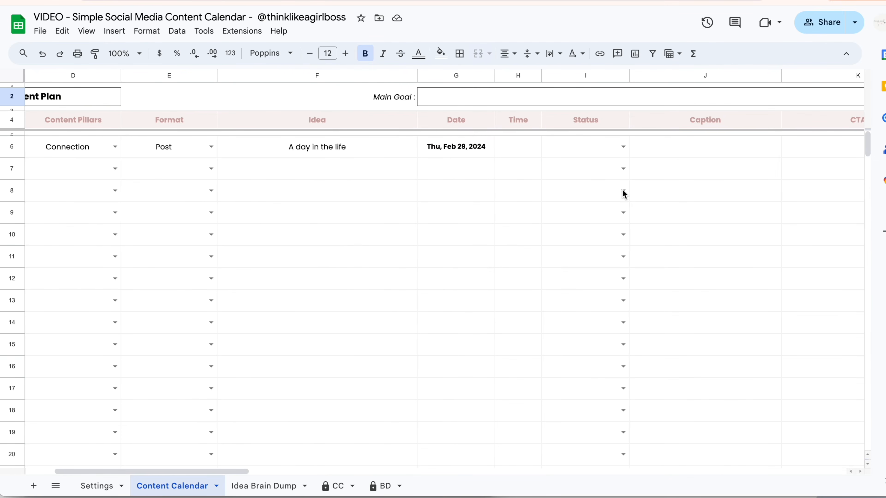
left_click(533, 146)
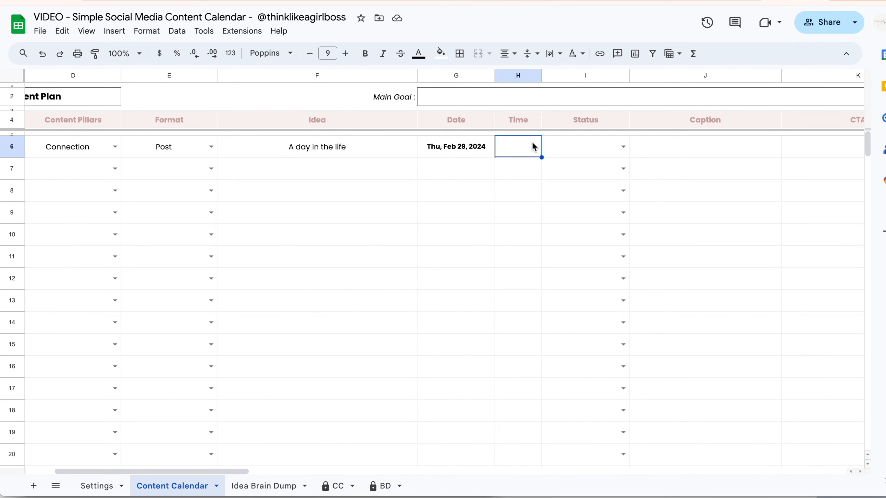
type("10")
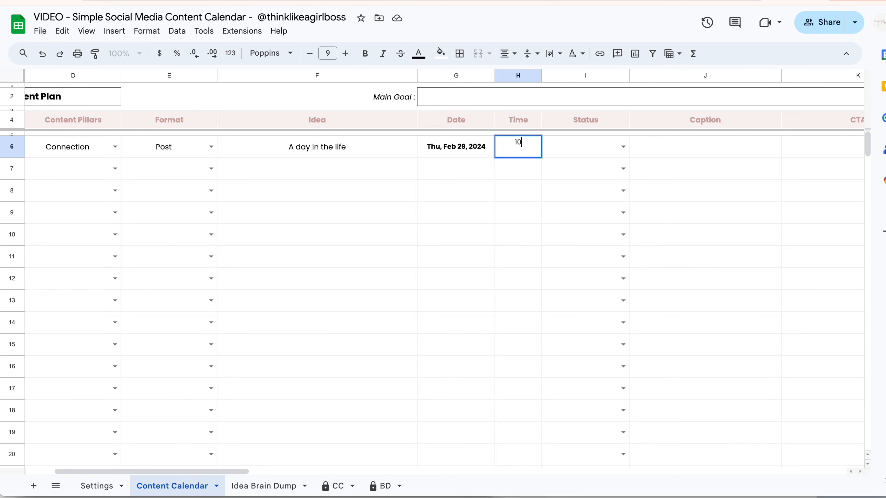
type(":00 am")
key("Return")
scroll(578, 236, "right", 15)
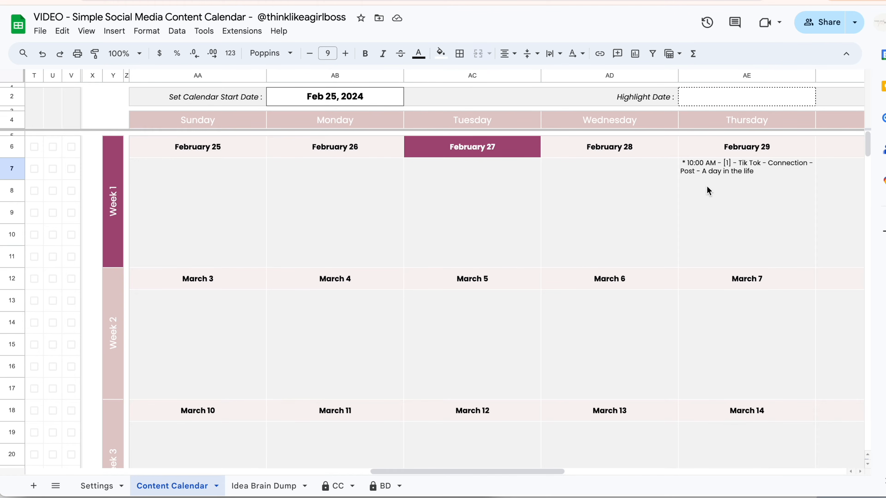
Step: Compare the platform, content pillar and format columns of the plan with the text of the February 29 calendar entry
scroll(708, 188, "left", 15)
left_click(100, 207)
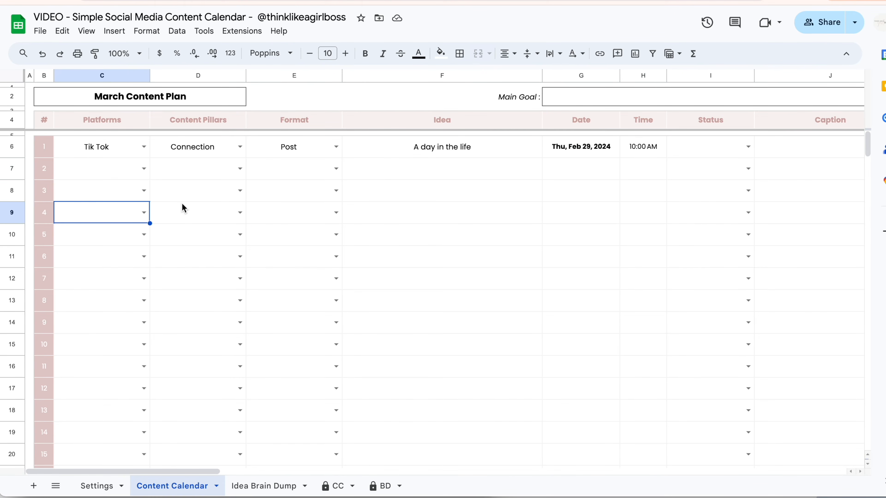
left_click(195, 203)
left_click(270, 201)
scroll(476, 243, "right", 5)
scroll(476, 243, "right", 15)
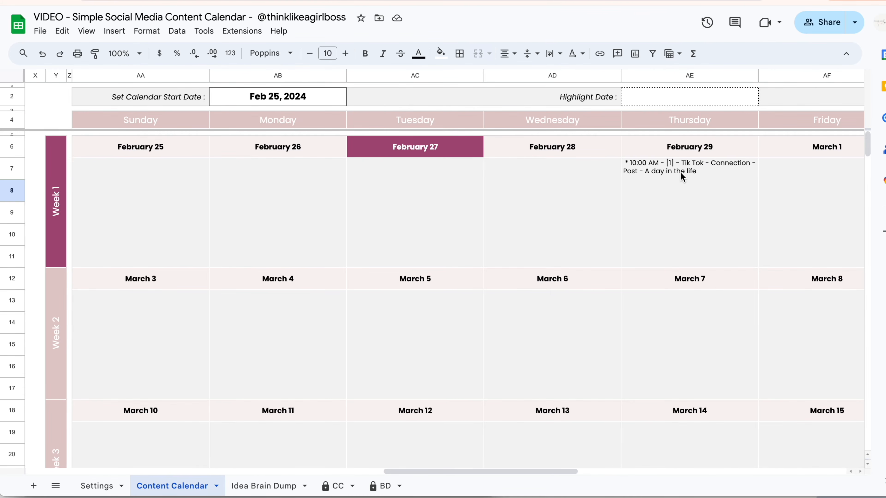
Step: Exclude Custom Labels 1, 2 and 3 from the calendar text in Settings and check the February 29 calendar entry
left_click(93, 486)
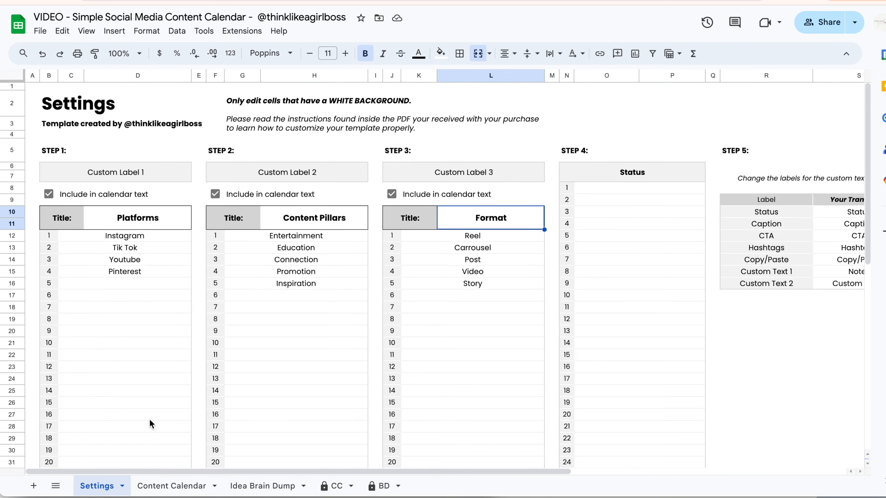
left_click(49, 196)
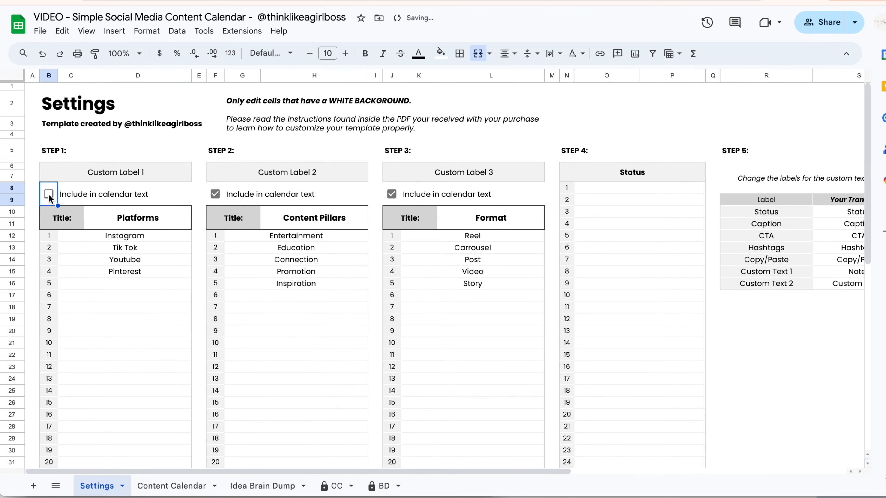
left_click(215, 196)
left_click(397, 195)
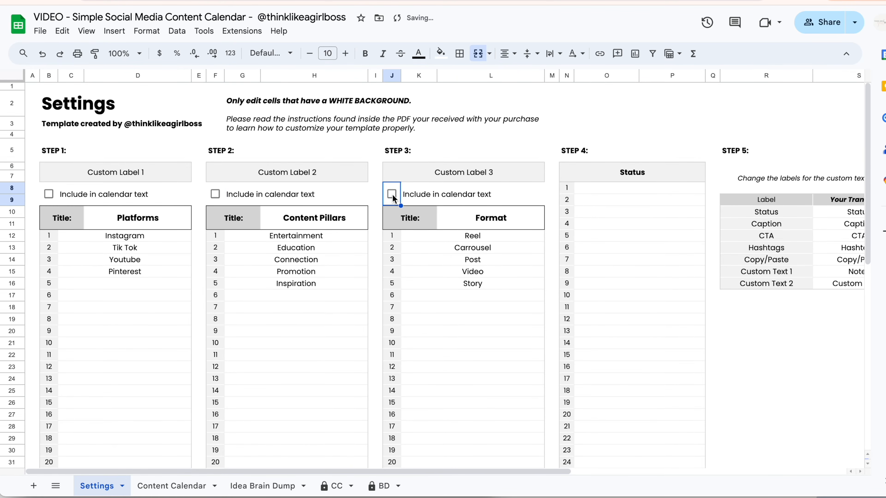
left_click(143, 487)
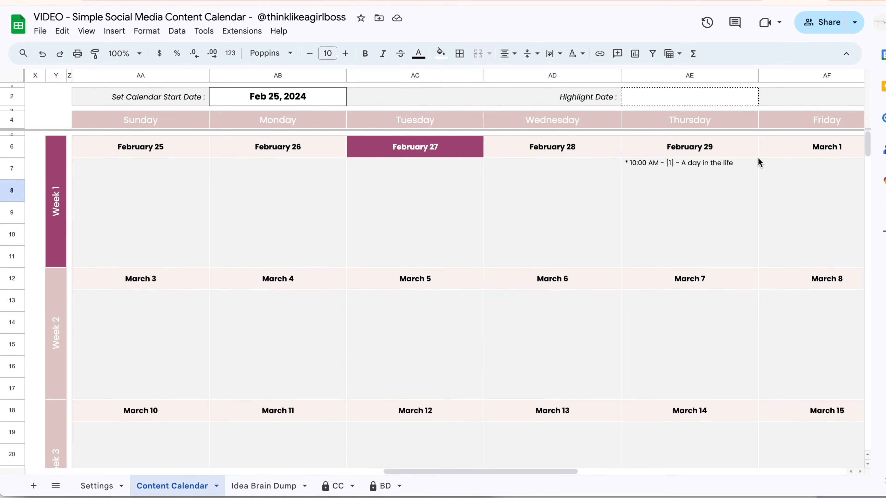
Step: Include Custom Labels 1 and 2 in the calendar text again and check the February 29 calendar entry
left_click(96, 485)
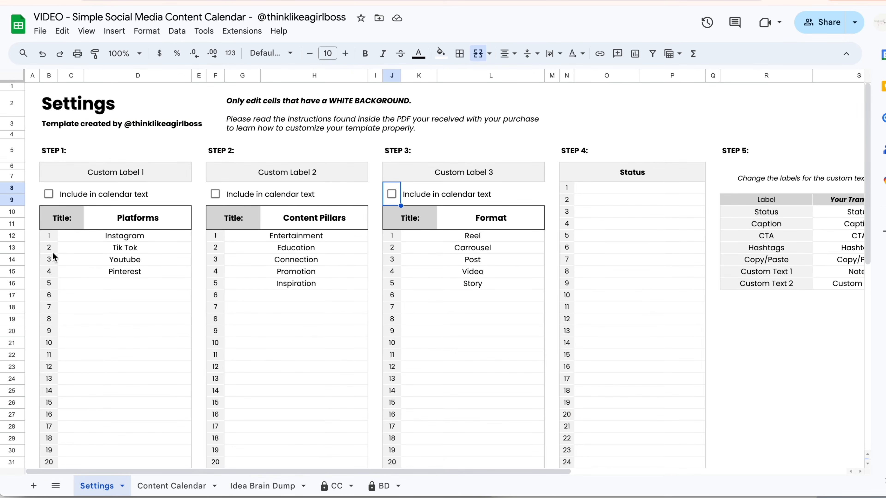
left_click(48, 194)
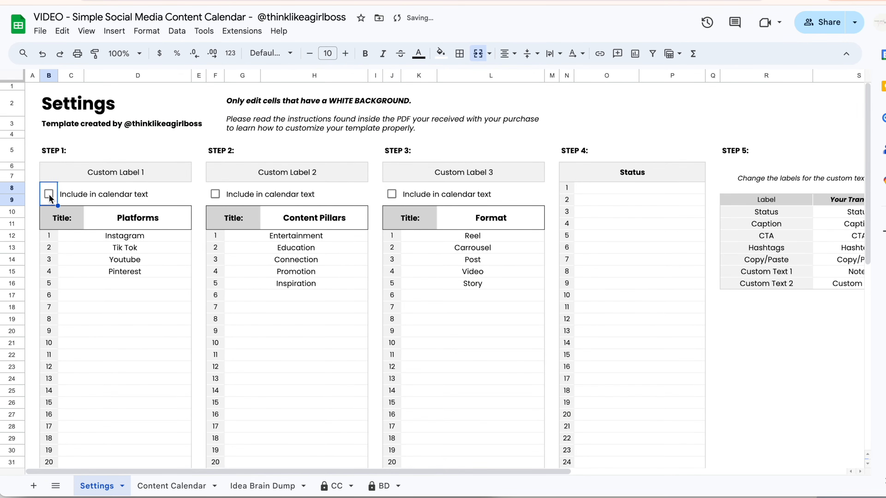
left_click(215, 194)
left_click(172, 485)
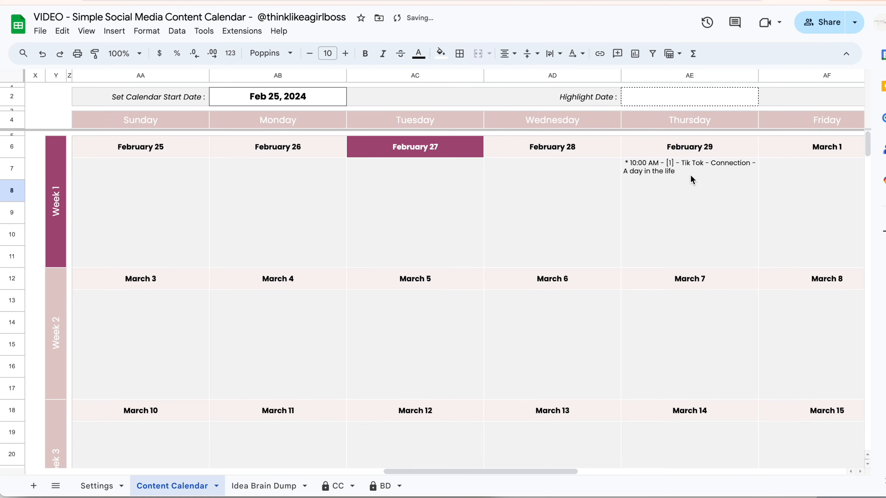
Step: Change item 1's idea to "A day in the life! Welcome to my morning routine, waking up at 5am is no joke!" and check its calendar entry
scroll(579, 249, "left", 10)
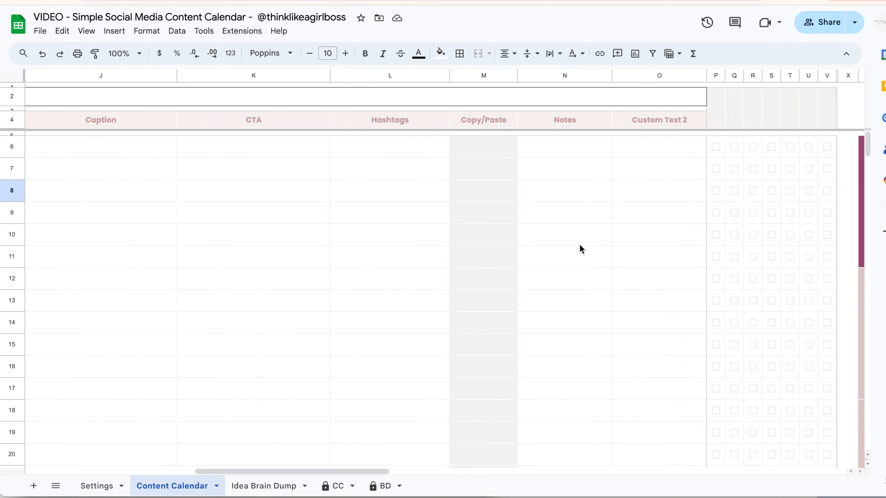
left_click(356, 149)
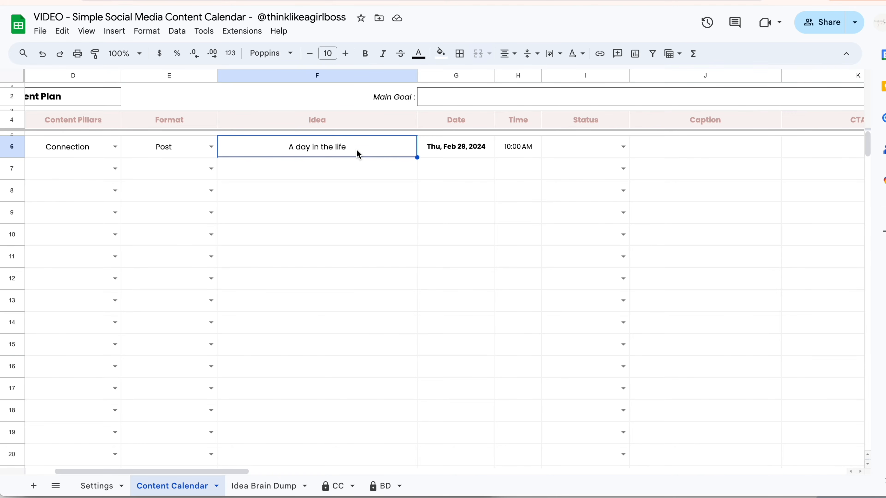
double_click(357, 149)
type("! Welcome to my morning routine, waking up at 5am is no joke!")
key("Return")
scroll(523, 154, "left", 4)
left_click(523, 151)
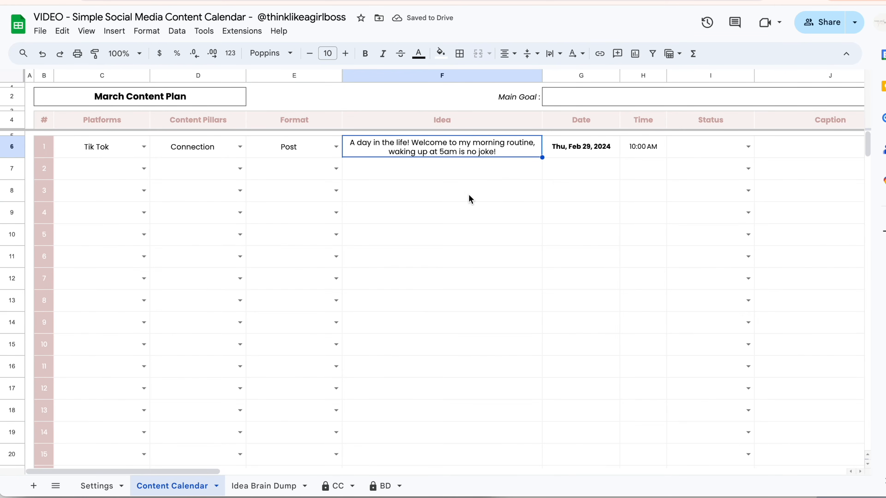
scroll(488, 171, "right", 10)
scroll(488, 171, "right", 4)
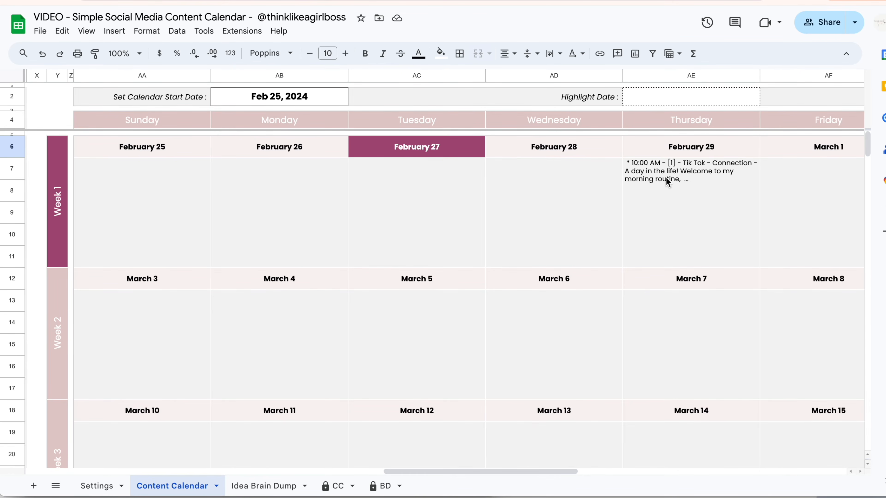
left_click(677, 187)
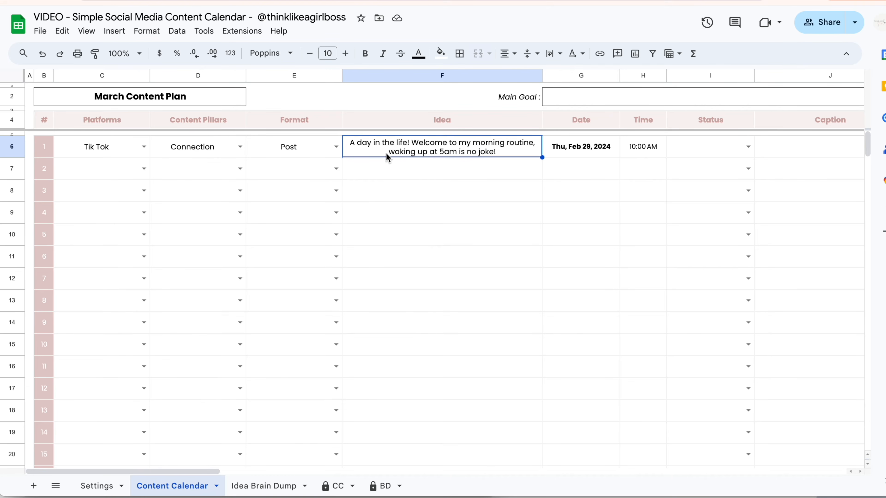
scroll(460, 301, "right", 15)
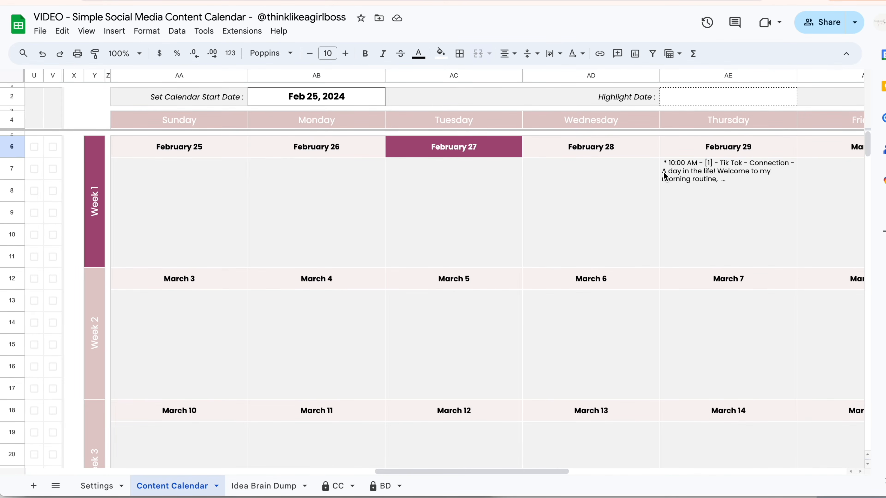
Step: Set the number of idea text characters shown in the calendar to 10 in Settings and check the calendar entry
left_click(99, 486)
scroll(434, 387, "right", 10)
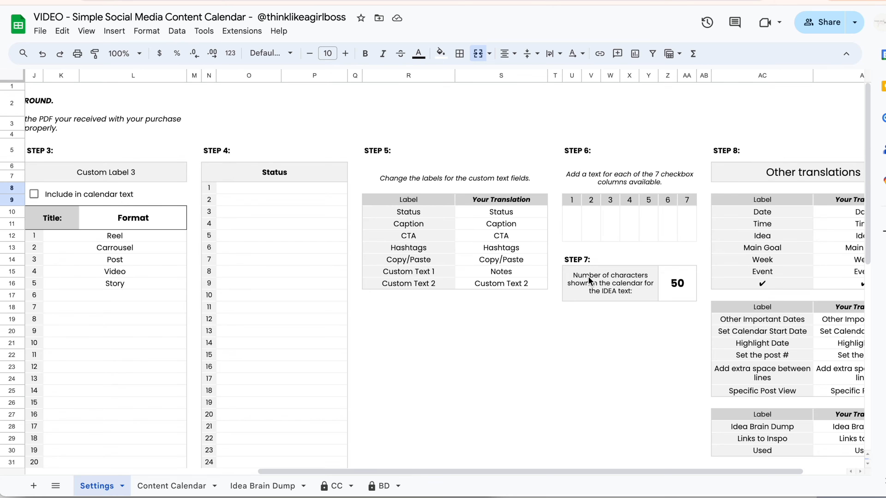
left_click(668, 287)
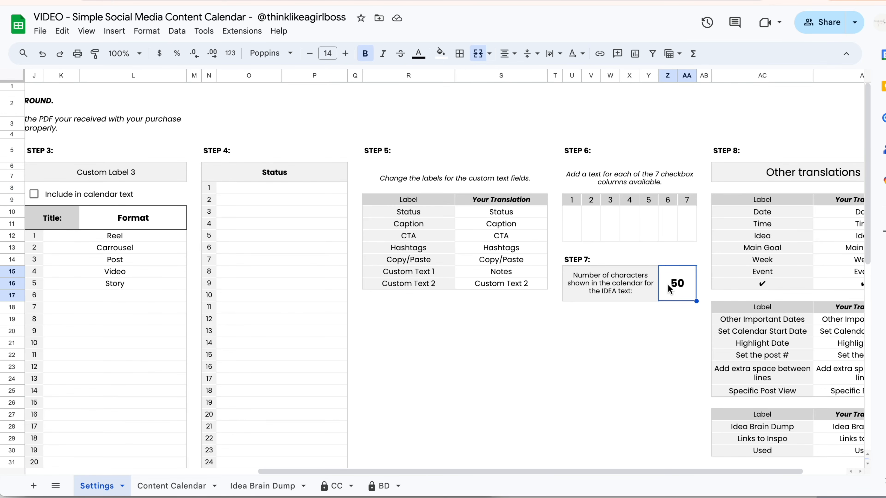
type("10")
key("Return")
left_click(172, 486)
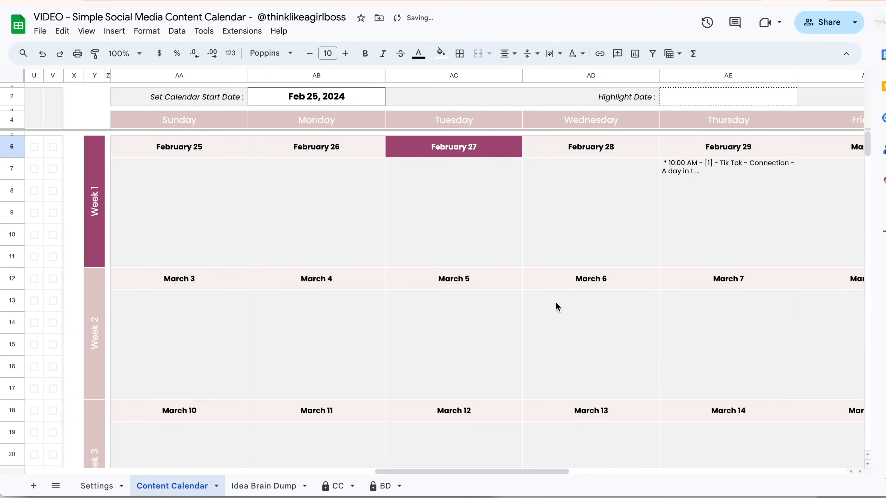
scroll(556, 302, "right", 2)
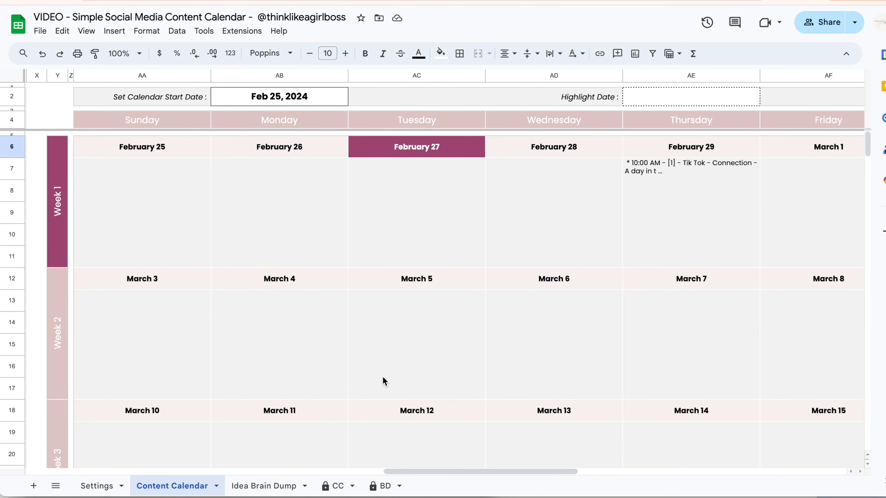
Step: Set the number of idea text characters shown in the calendar to 500 and check the February 29 entry
left_click(97, 486)
type("500")
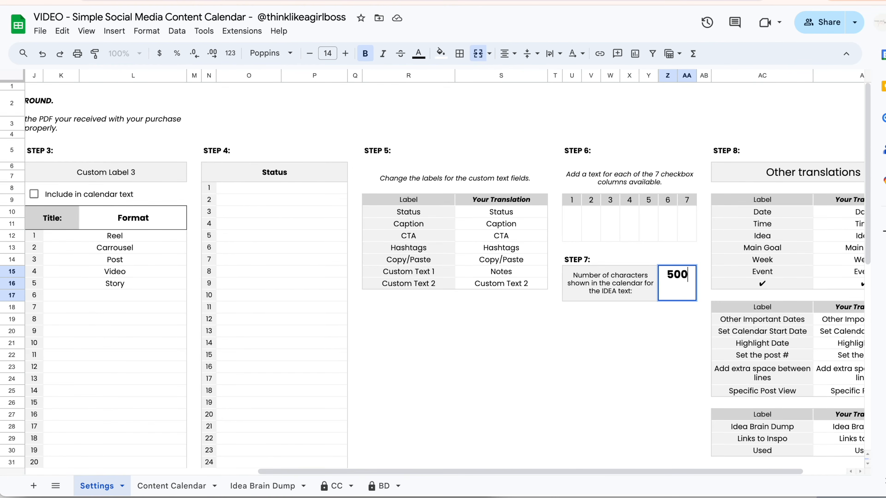
key("Return")
left_click(173, 486)
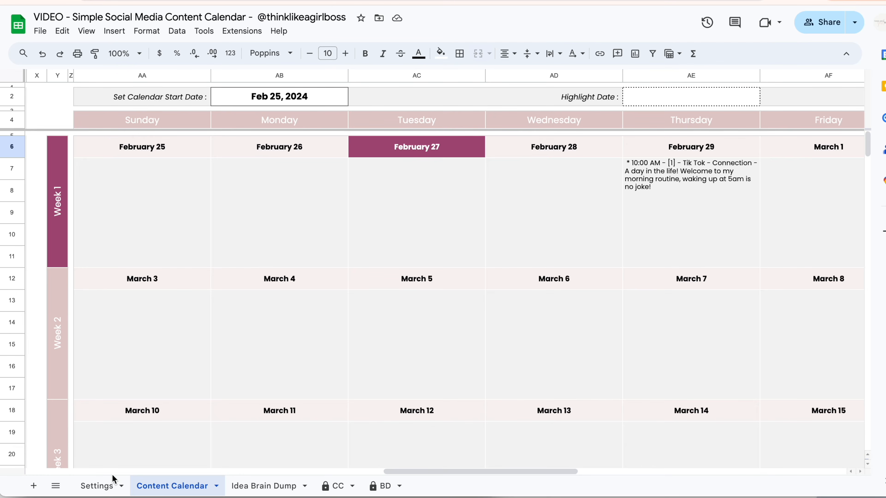
left_click(97, 486)
left_click(677, 290)
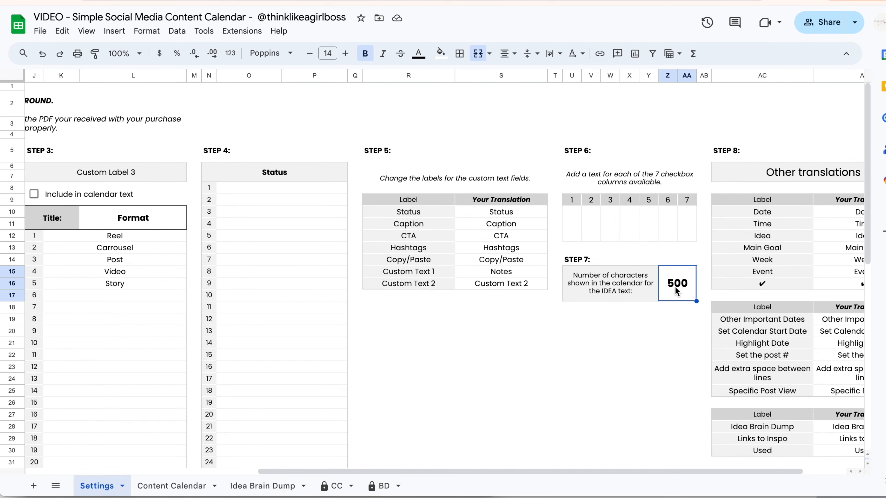
Step: Fill in content item 2 with Youtube, Connection, Video, idea "New routine!", date Thu, Feb 29, 2024 and time 9:00 AM
left_click(176, 486)
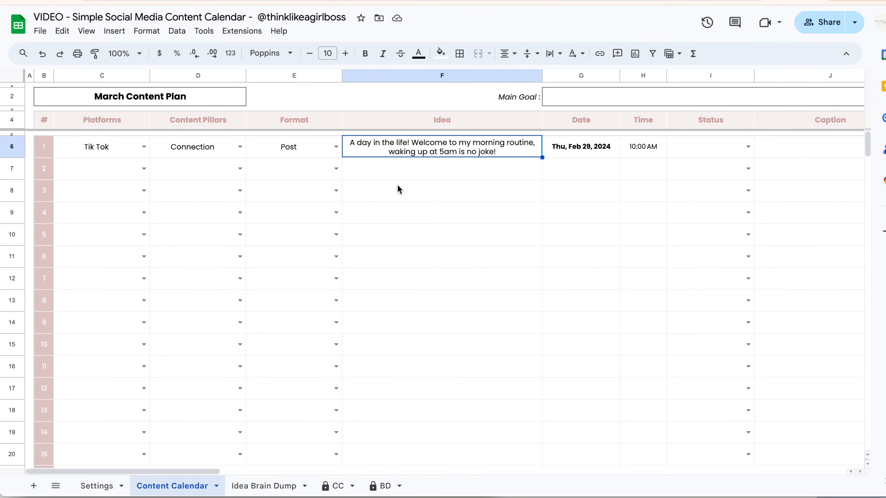
left_click(143, 168)
left_click(93, 217)
left_click(240, 169)
left_click(187, 223)
left_click(336, 169)
left_click(268, 241)
left_click(442, 169)
type("New routine!")
double_click(582, 168)
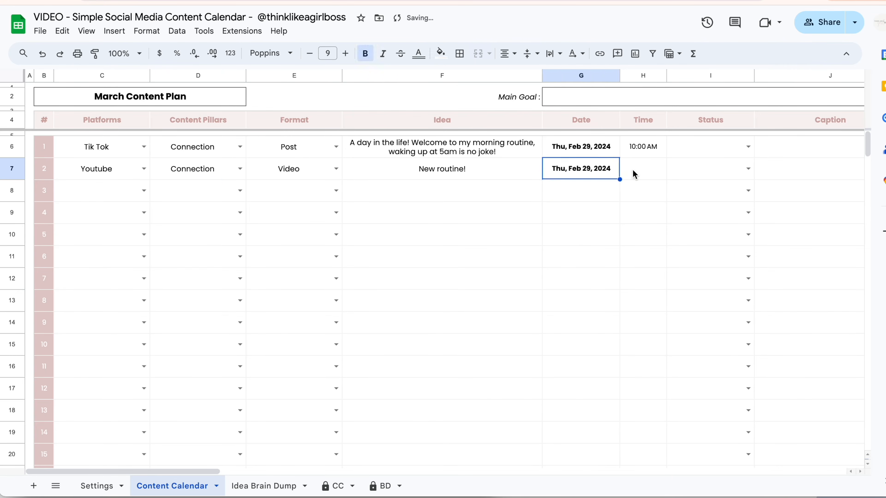
Step: Fill in content item 3 with Youtube, Education, Video, idea "Video Tutorial - How to decorate", date Thu, Feb 29, 2024 and time 11:00 AM
type("Video Tutorial - How to decorate")
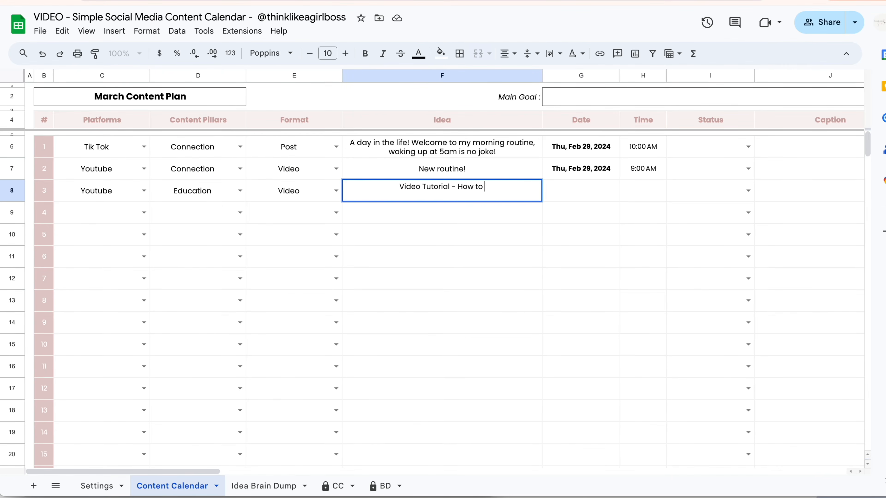
key("Return")
double_click(581, 190)
type("11:00 AM")
left_click(603, 278)
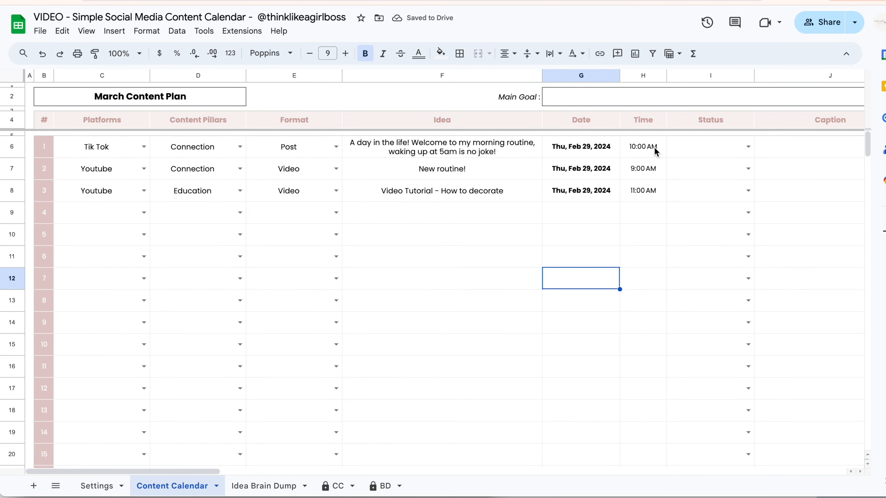
Step: Compare the times of content items 1 to 3 with their order in the February 29 calendar entry
left_click(642, 149)
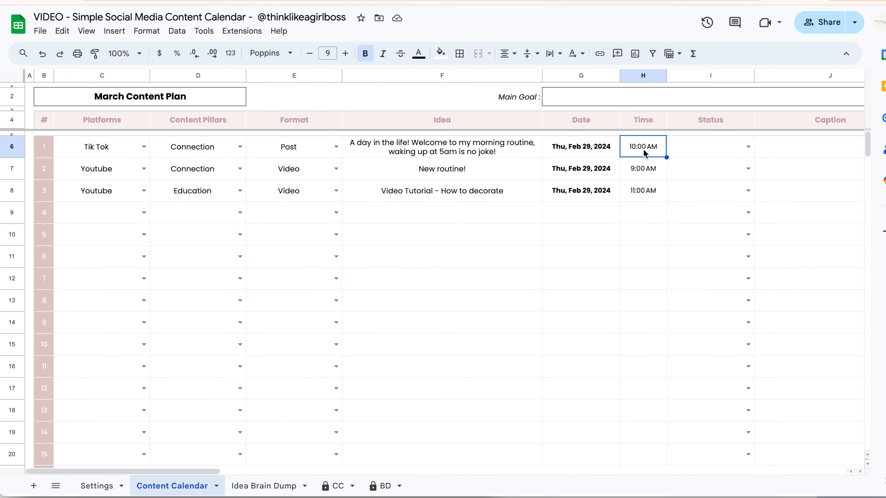
left_click(664, 173)
left_click(660, 189)
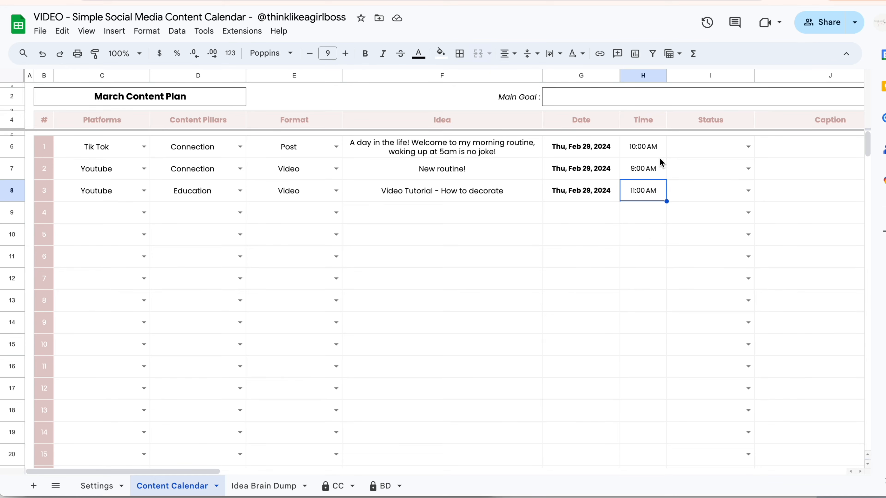
left_click(663, 171)
left_click(46, 173)
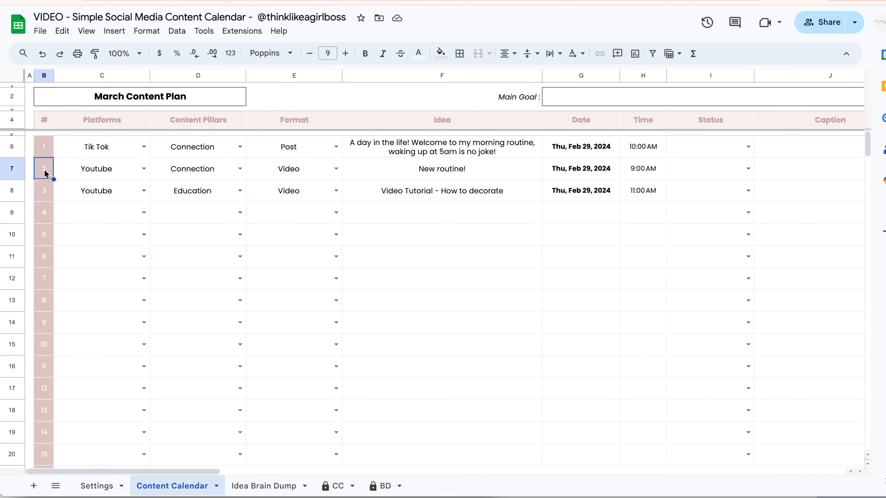
scroll(629, 155, "right", 15)
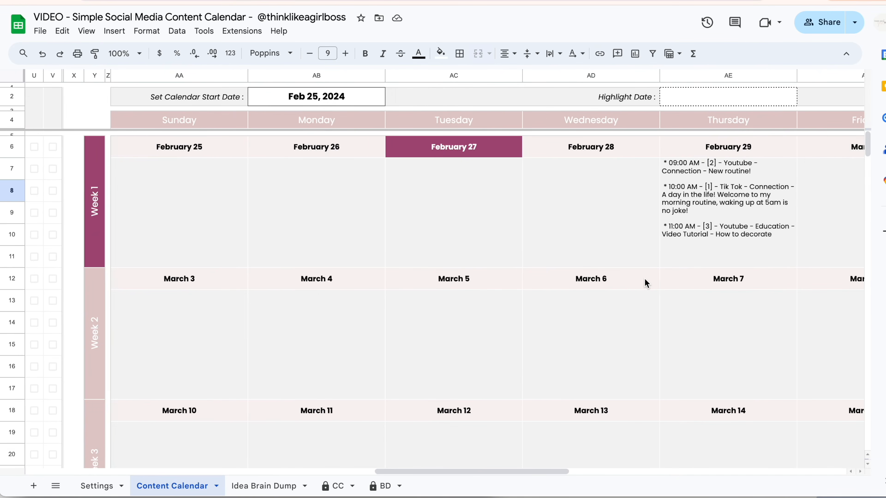
scroll(644, 279, "right", 1)
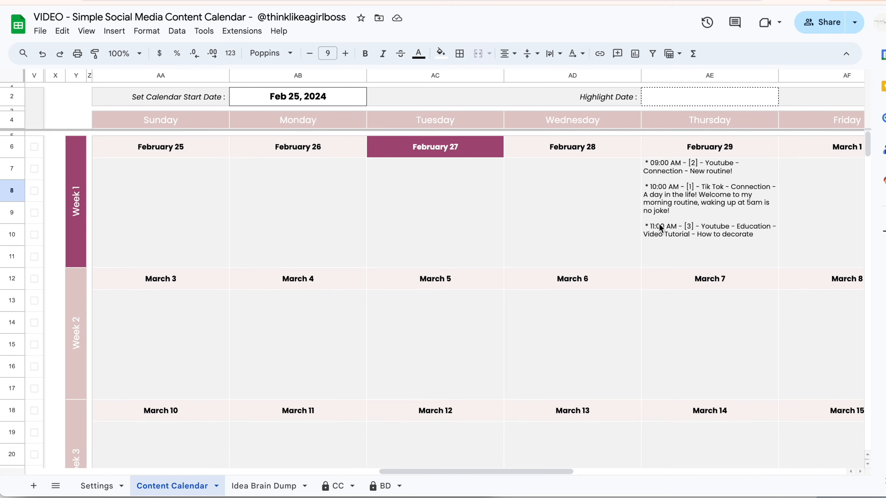
scroll(344, 324, "right", 2)
Step: Exclude the Platforms, Content Pillars and Format labels from the calendar text in Settings and return to the content calendar
left_click(88, 485)
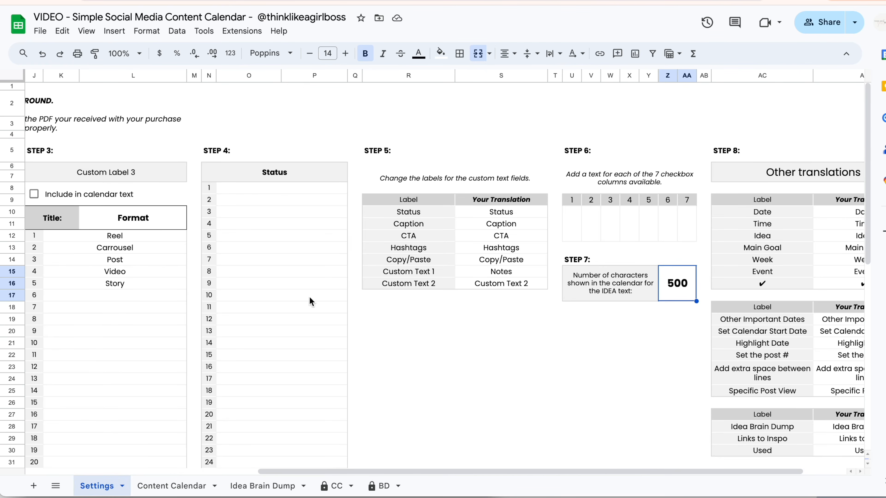
scroll(159, 260, "left", 6)
left_click(391, 194)
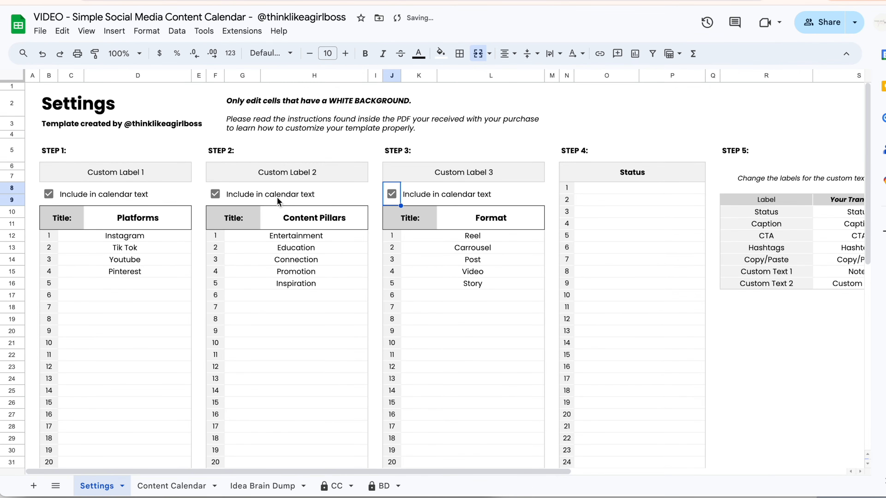
left_click(215, 194)
left_click(49, 194)
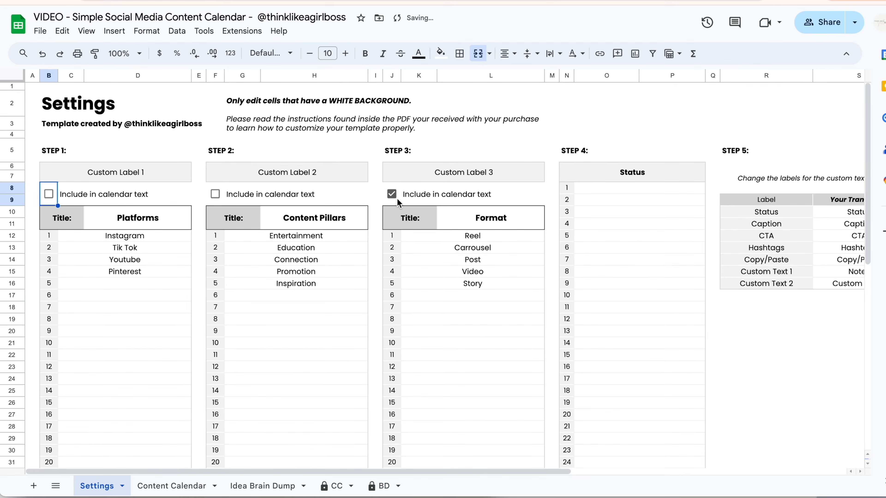
left_click(391, 194)
left_click(170, 487)
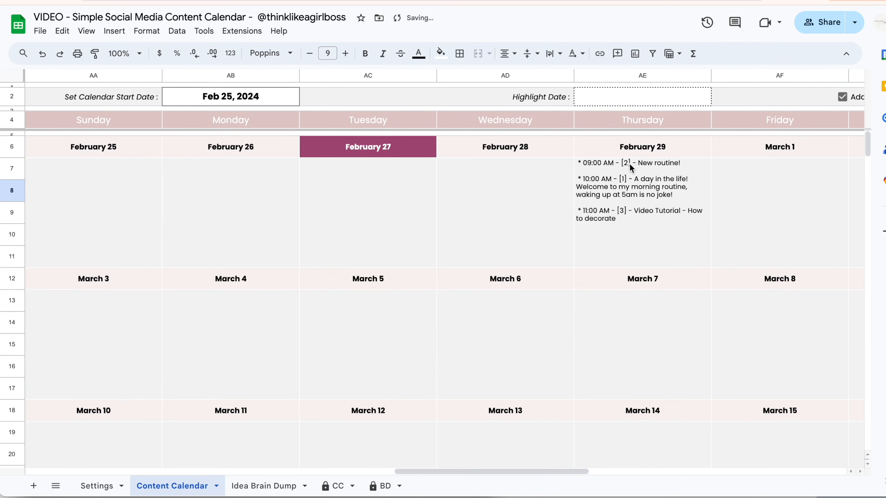
Step: Turn the extra space between calendar lines off and back on to compare the February 29 entry
scroll(522, 174, "right", 1)
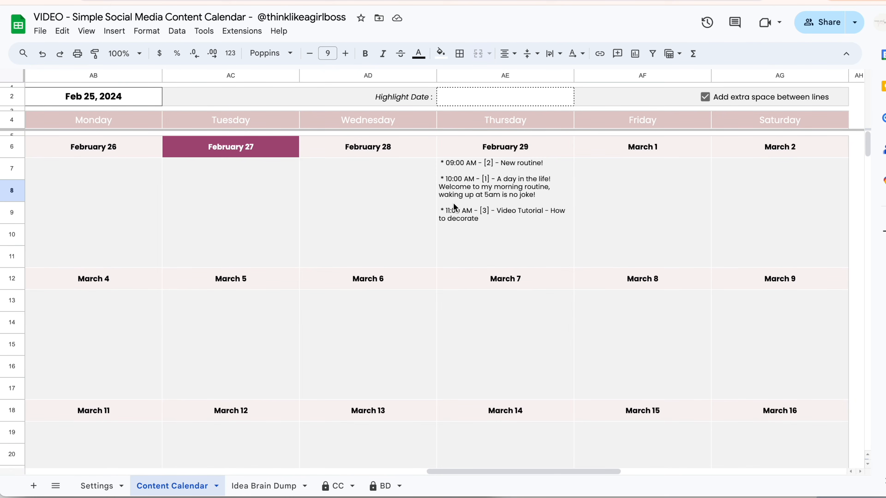
left_click(704, 97)
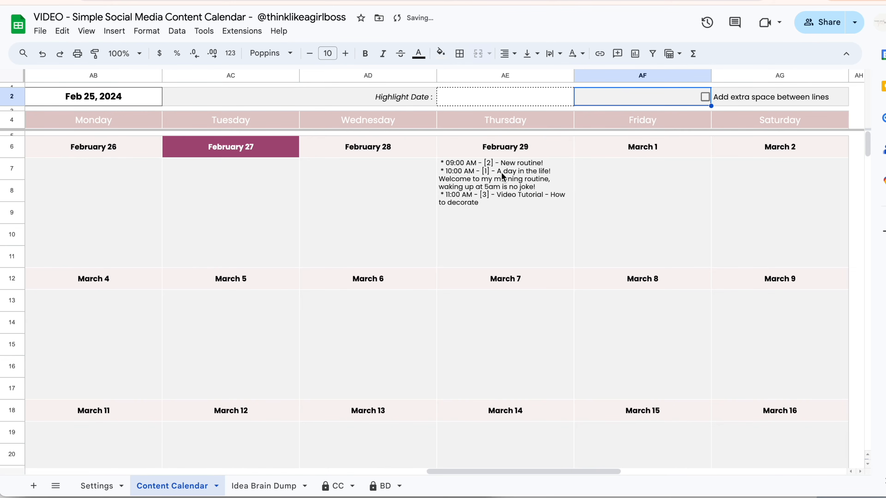
left_click(704, 97)
Step: Set the calendar's Highlight Date to Thu, Feb 29, 2024 and check the highlighting in the content plan
scroll(642, 251, "left", 2)
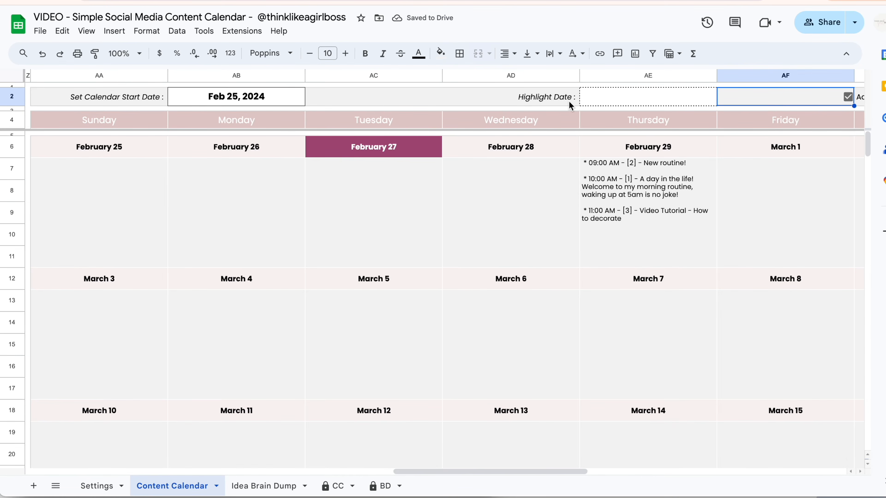
double_click(609, 97)
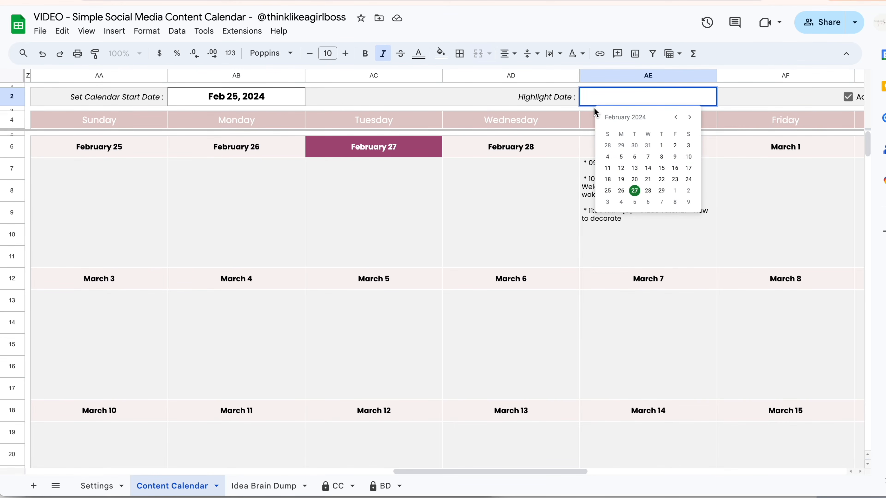
left_click(661, 190)
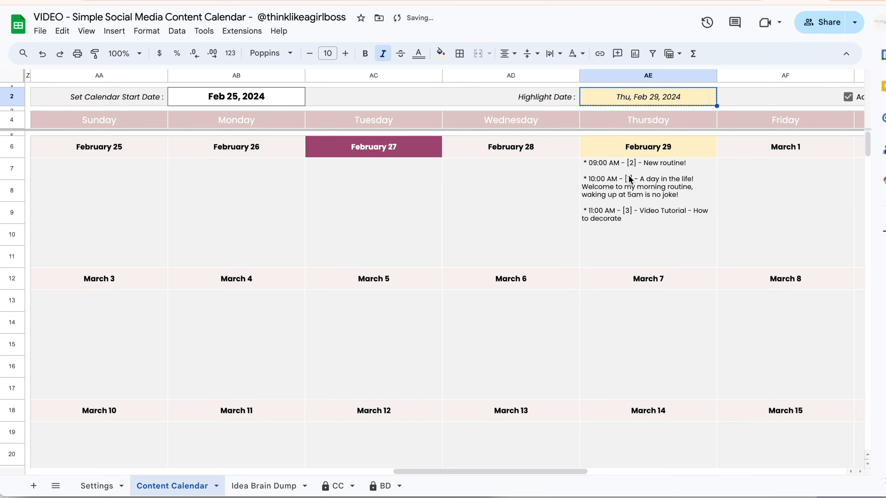
scroll(665, 185, "left", 15)
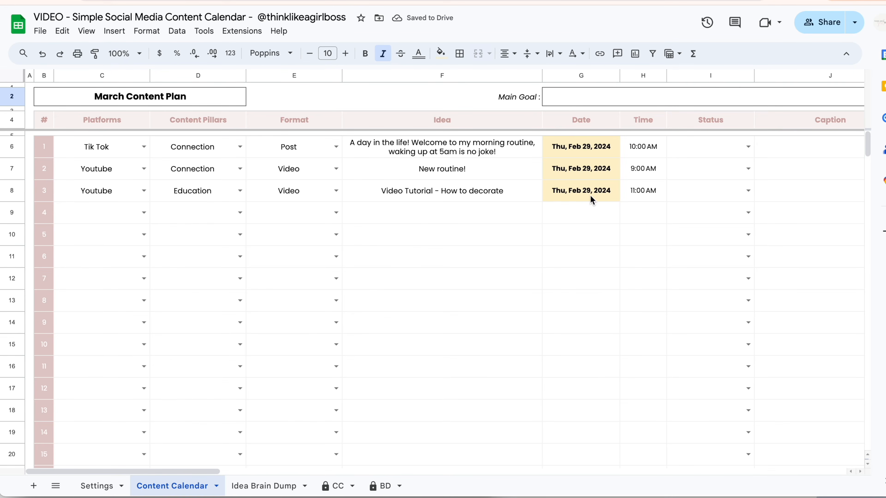
scroll(572, 171, "right", 15)
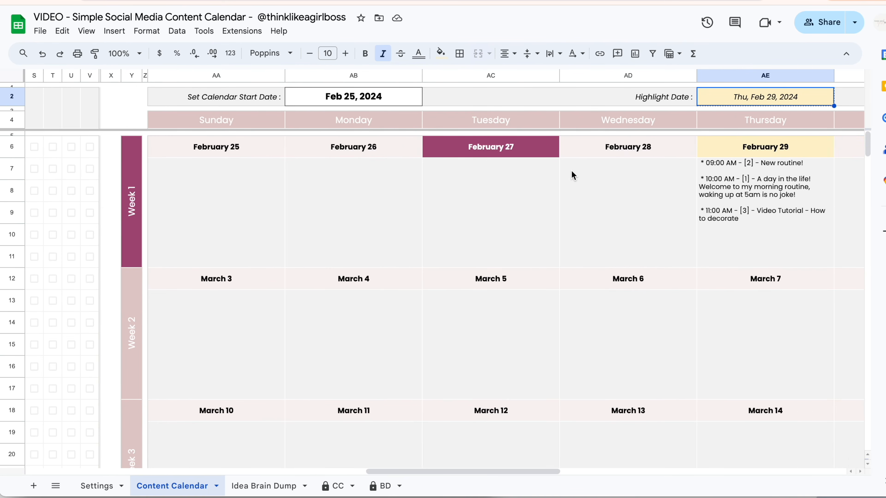
Step: Add "New product launch" on Thu, Feb 29, 2024 at 10:00 PM as the first entry under Other Important Dates
scroll(572, 172, "right", 5)
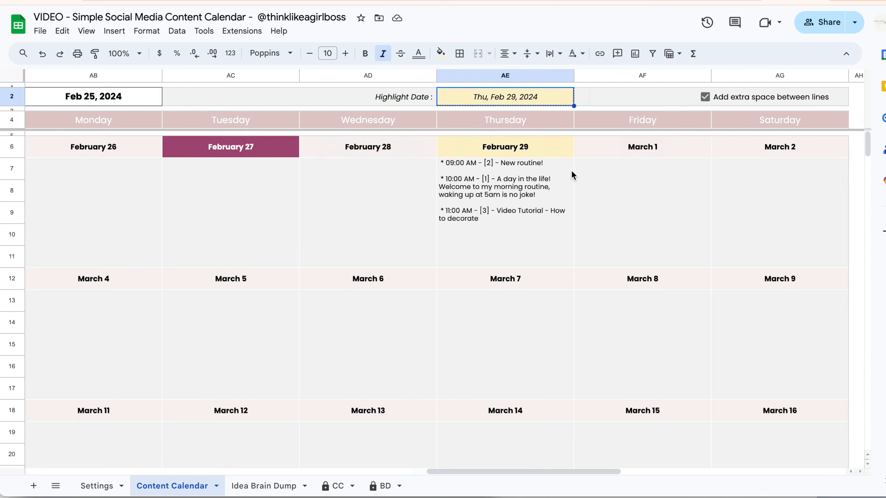
scroll(576, 173, "right", 4)
scroll(516, 226, "left", 1)
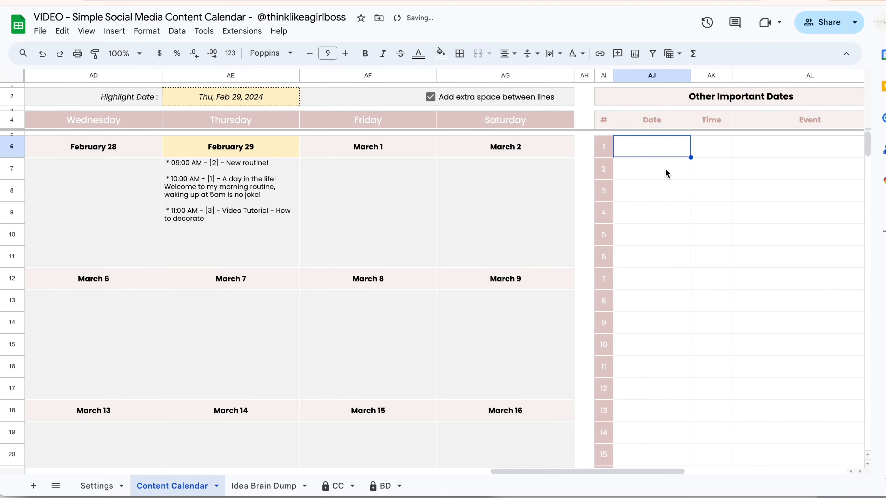
double_click(660, 149)
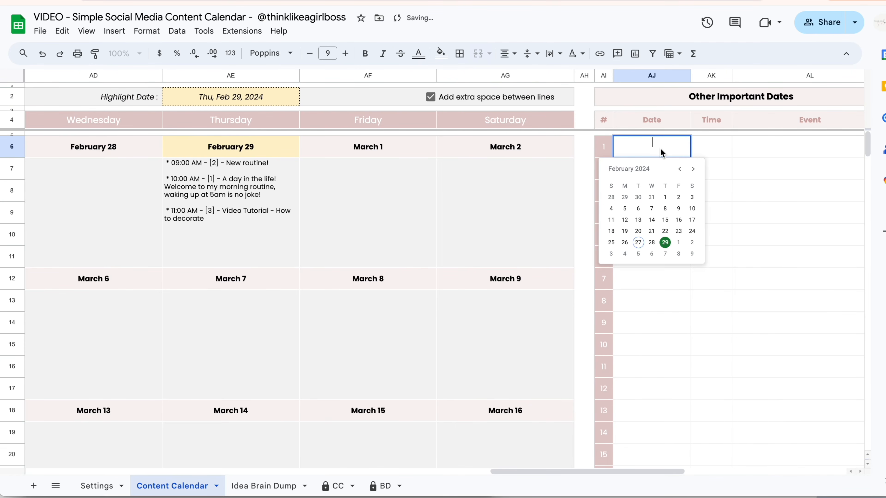
left_click(665, 242)
key("Tab")
type("10 pm")
key("Tab")
type("New pro")
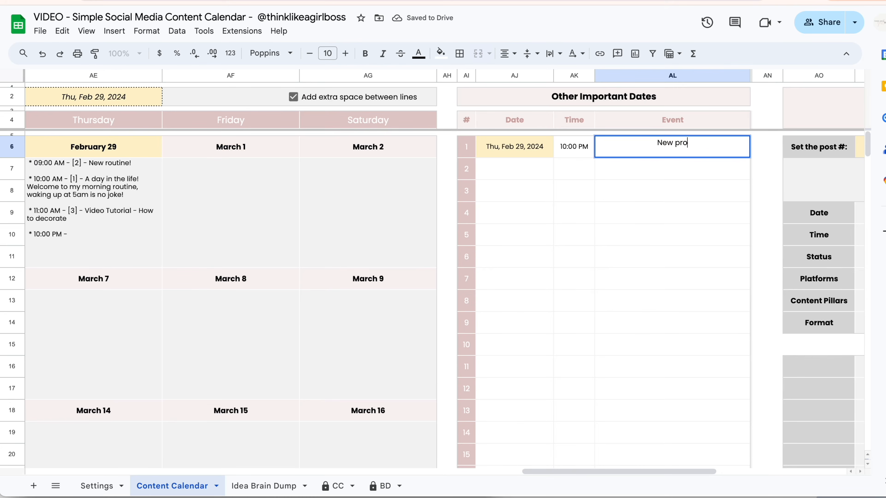
type("duct launch")
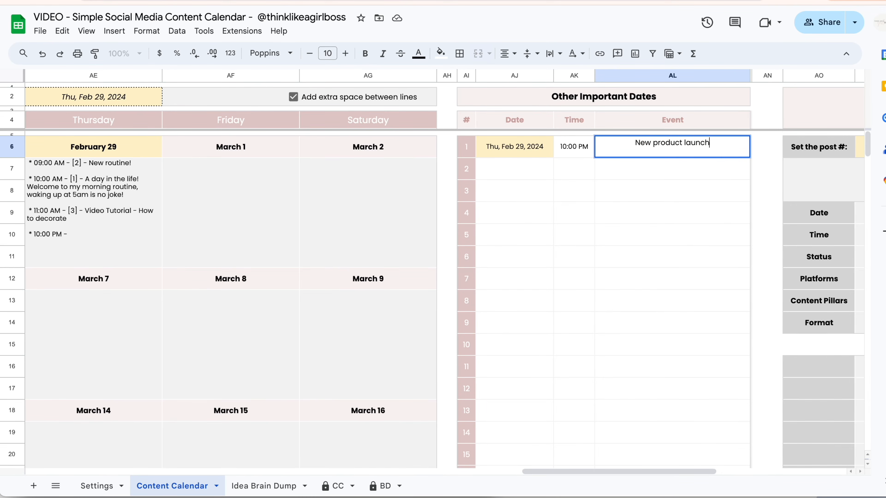
key("Return")
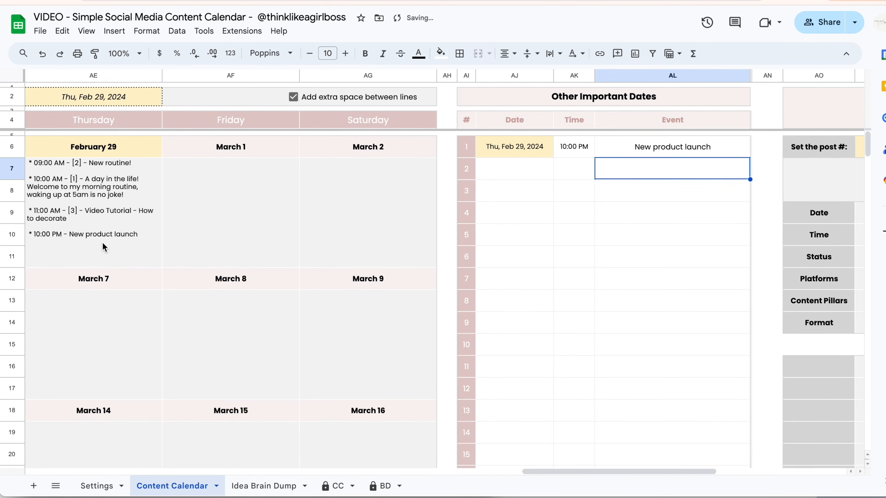
Step: Review the content plan columns from Platforms to Notes and check the Status options available for item 1
scroll(123, 248, "left", 2)
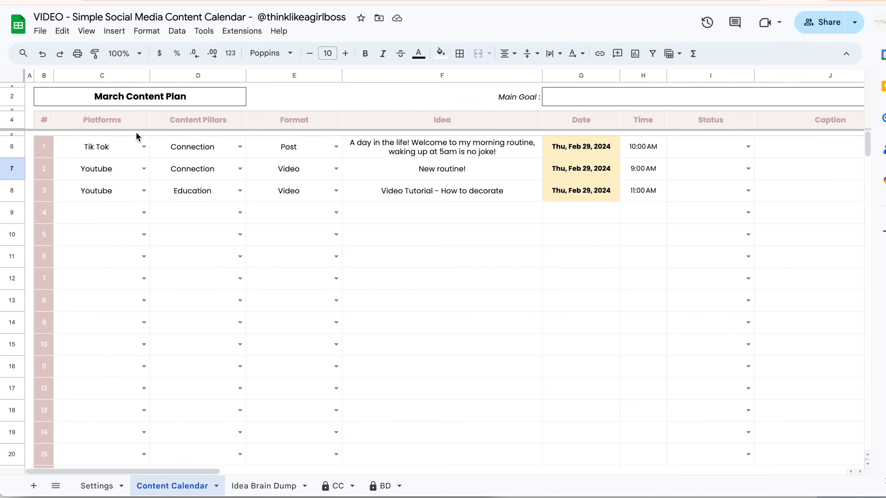
left_click_drag(104, 126, 346, 125)
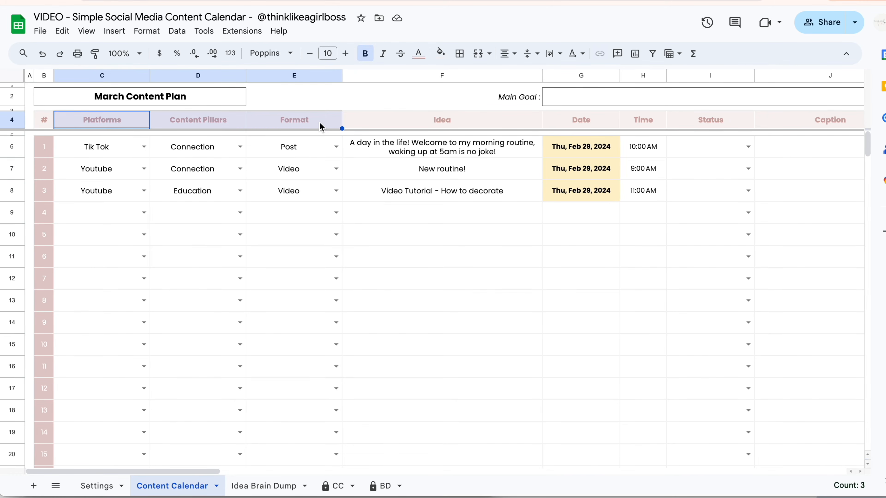
left_click(463, 222)
scroll(520, 299, "right", 8)
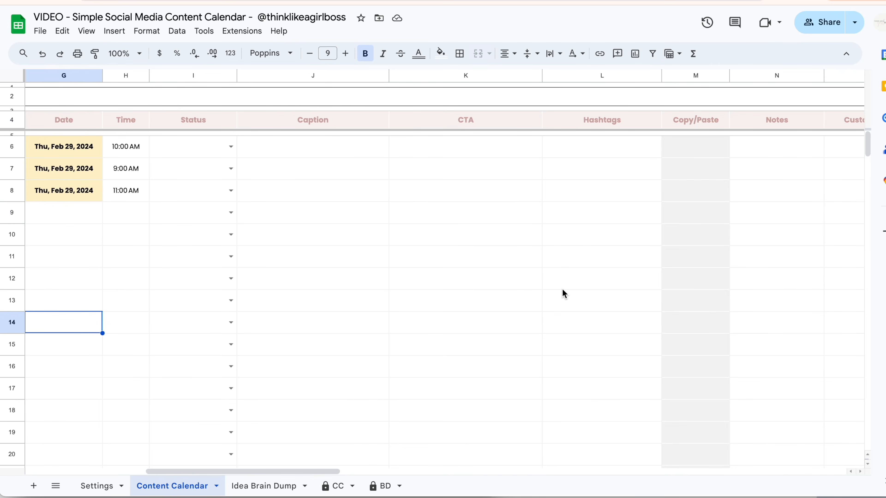
scroll(562, 289, "left", 6)
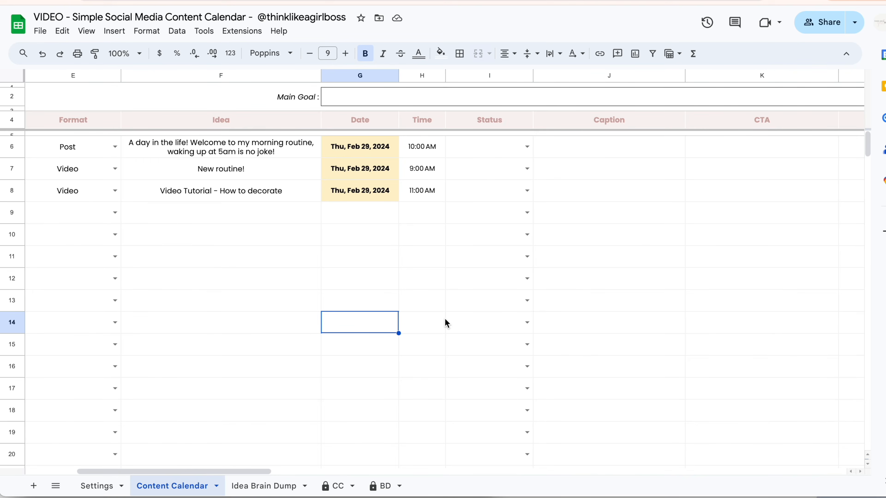
scroll(686, 204, "right", 2)
scroll(686, 204, "right", 2)
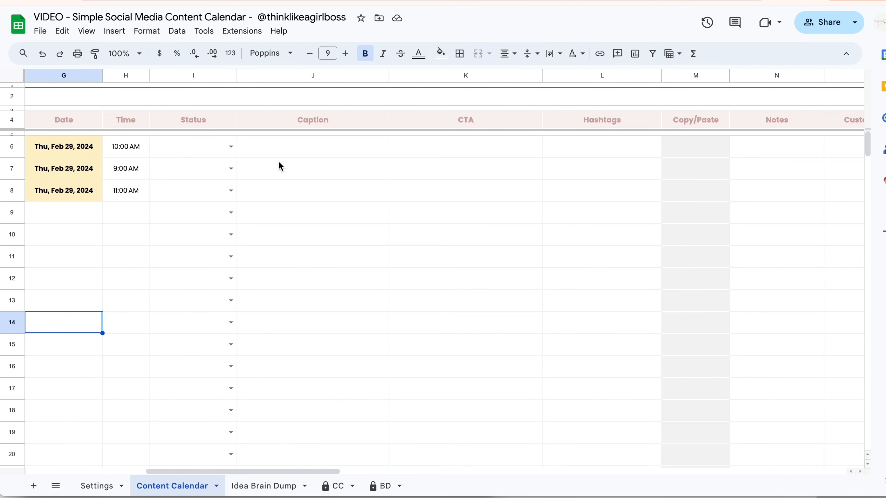
left_click(231, 147)
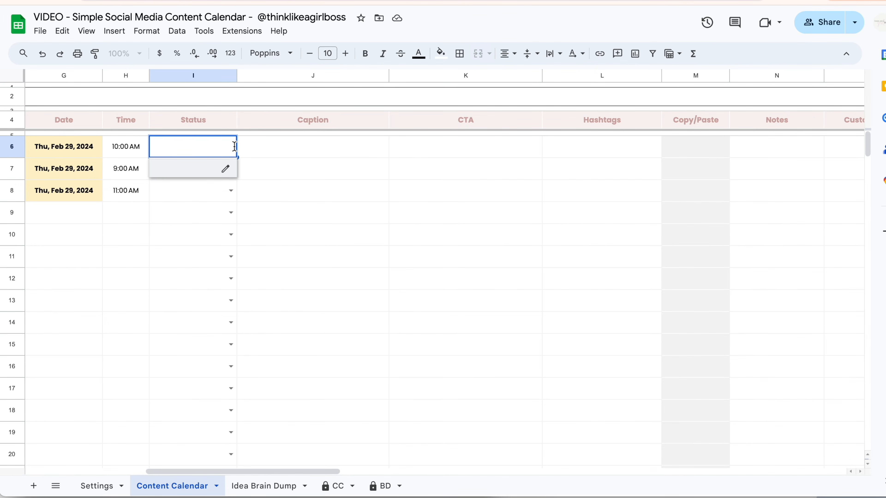
left_click(277, 147)
left_click(203, 146)
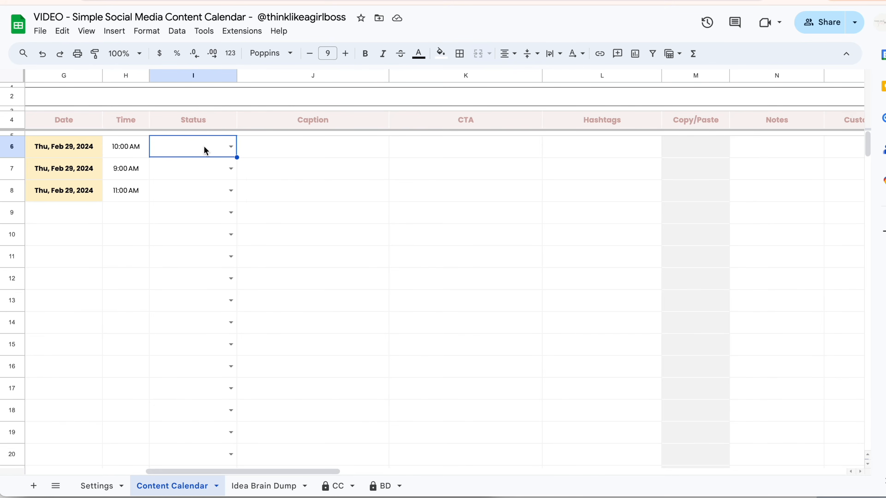
Step: Enter In progress, Draft, Paused, Scheduled and Posted as the Status options in Settings and return to the content calendar
left_click(103, 476)
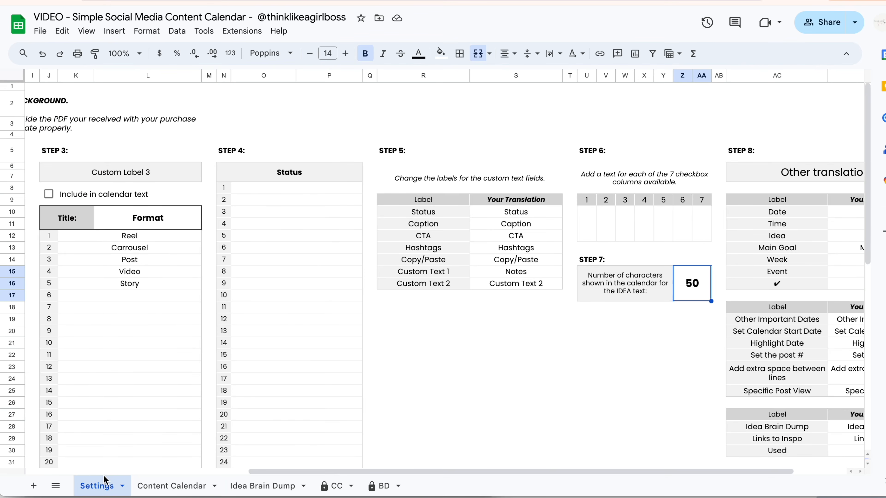
scroll(350, 313, "left", 10)
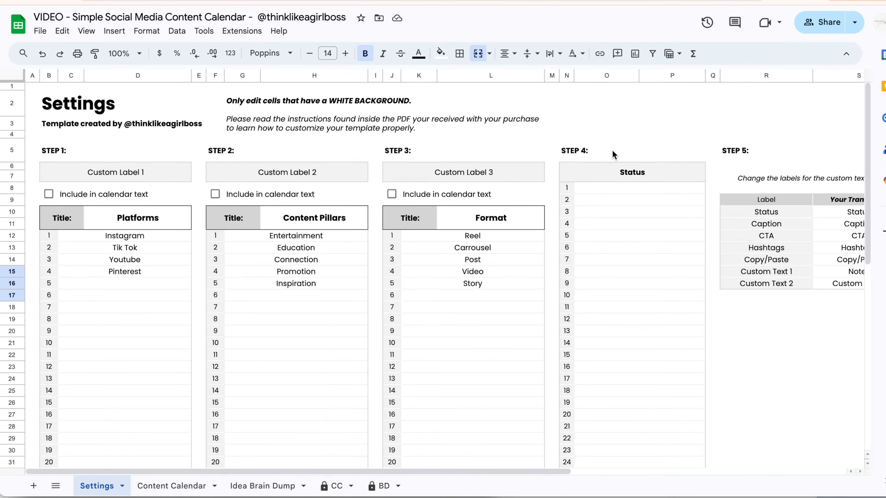
left_click(622, 189)
left_click(616, 200)
left_click(614, 212)
left_click(606, 187)
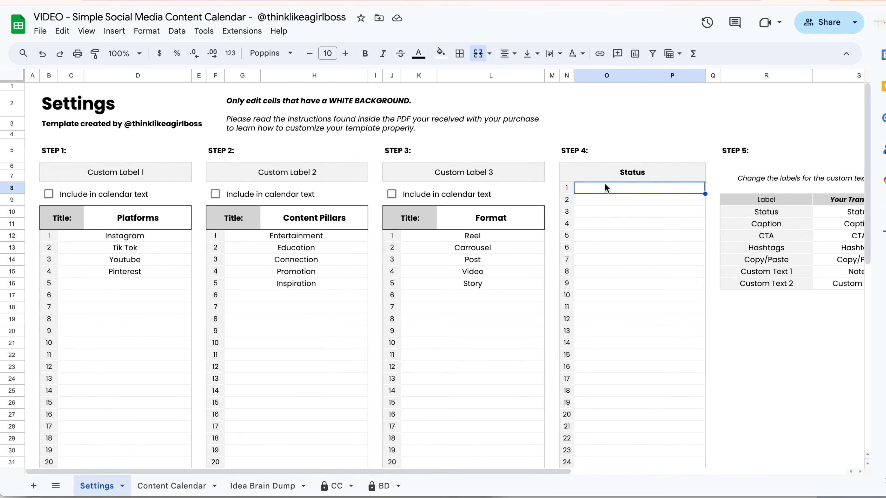
type("In progress")
key("Return")
type("Draft")
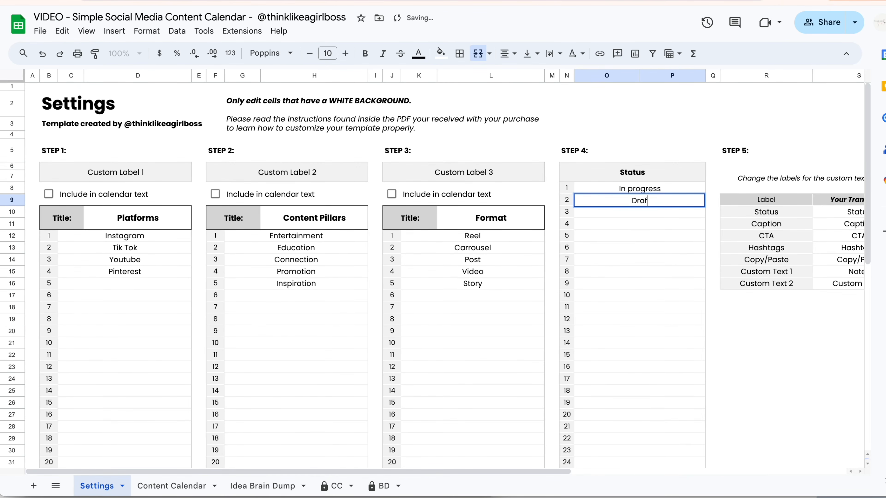
key("Return")
type("Paused")
key("Return")
type("Scheduled")
key("Return")
type("Posted")
key("Return")
left_click(640, 319)
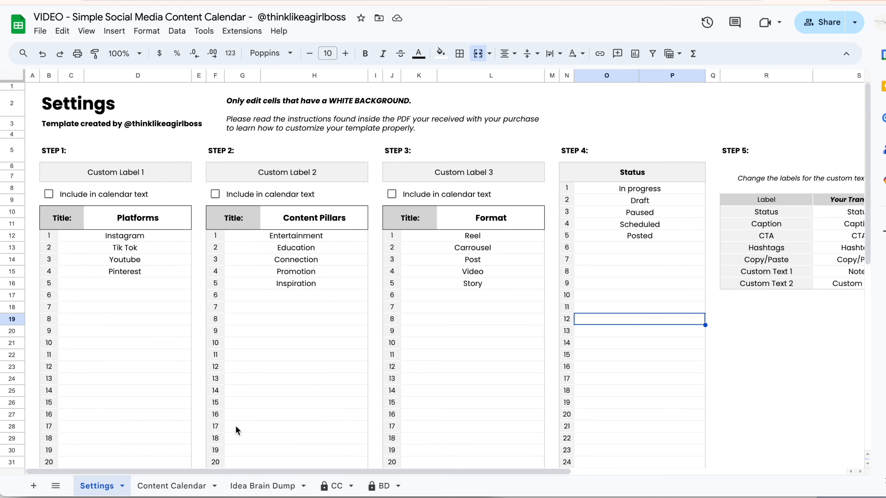
left_click(174, 486)
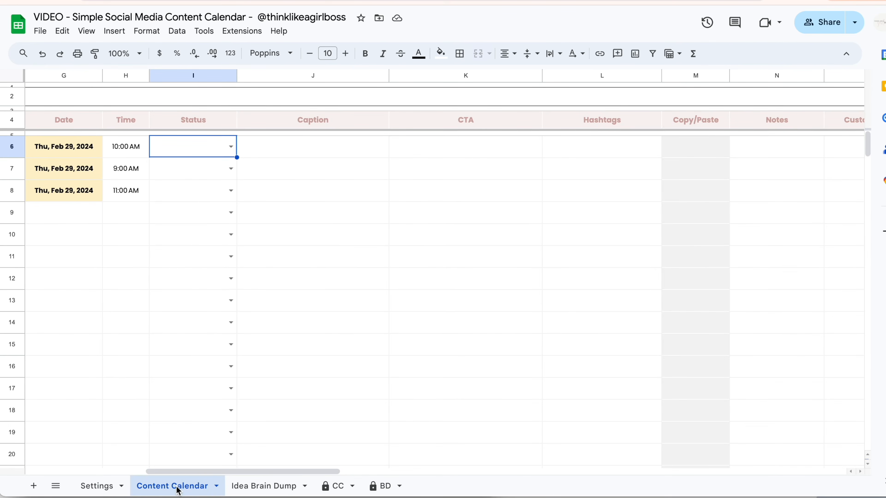
Step: Check the Status options offered for item 1 and review the list rows available in Settings for labels and statuses
left_click(232, 148)
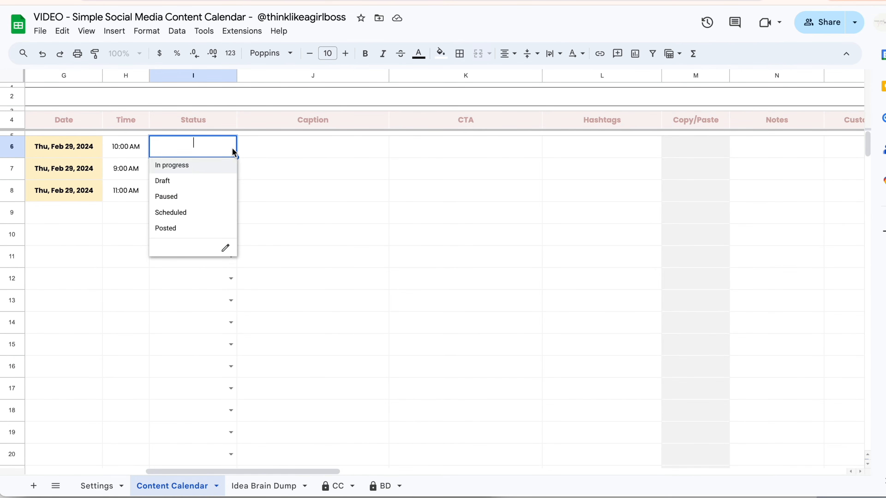
left_click(331, 194)
key("ctrl+shift+Page_Up")
left_click(112, 371)
left_click(343, 340)
left_click(475, 319)
left_click(630, 286)
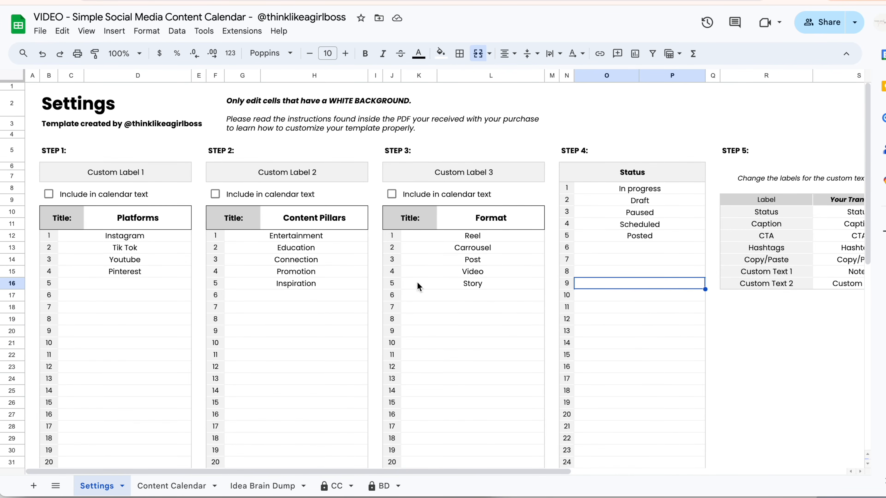
scroll(637, 314, "down", 10)
scroll(637, 316, "down", 1)
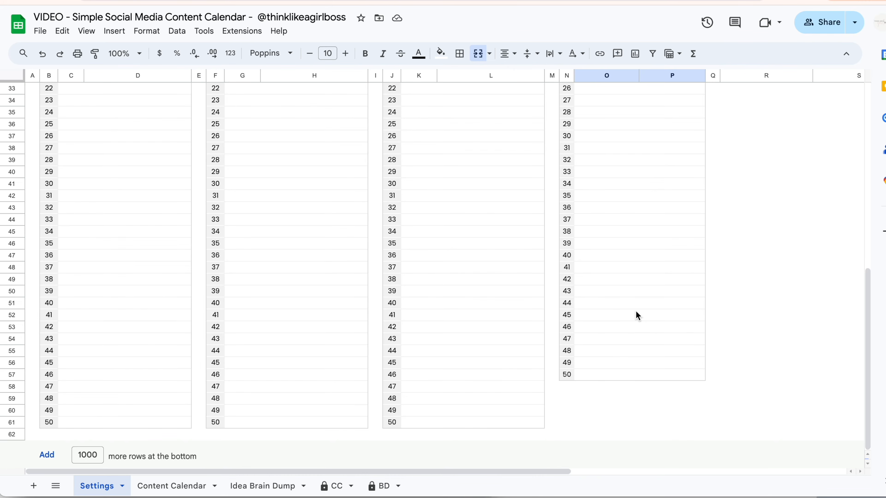
scroll(642, 331, "up", 5)
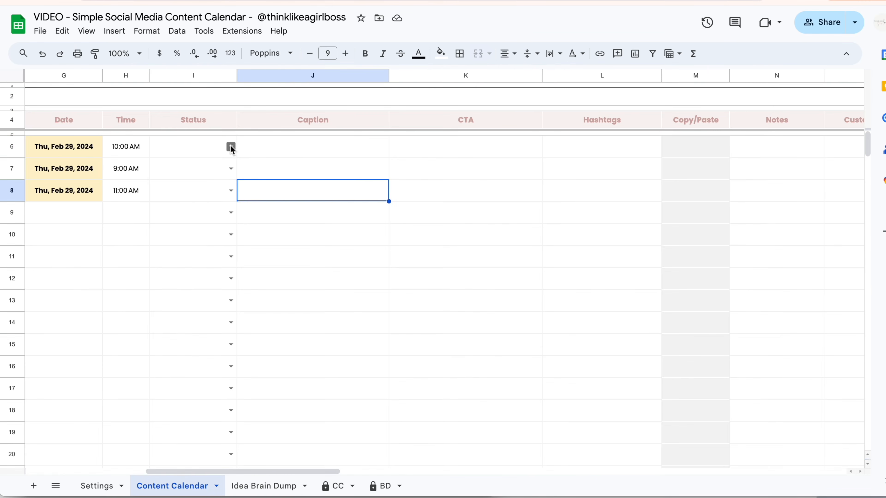
Step: Set the Status of items 1 and 3 to Draft and of item 2 to Scheduled
left_click(230, 146)
left_click(176, 187)
left_click(230, 169)
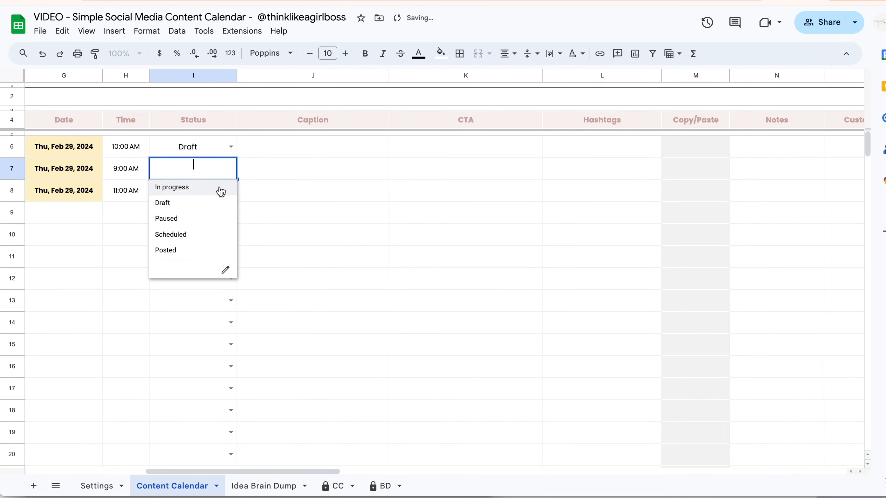
left_click(199, 234)
left_click(231, 191)
left_click(185, 226)
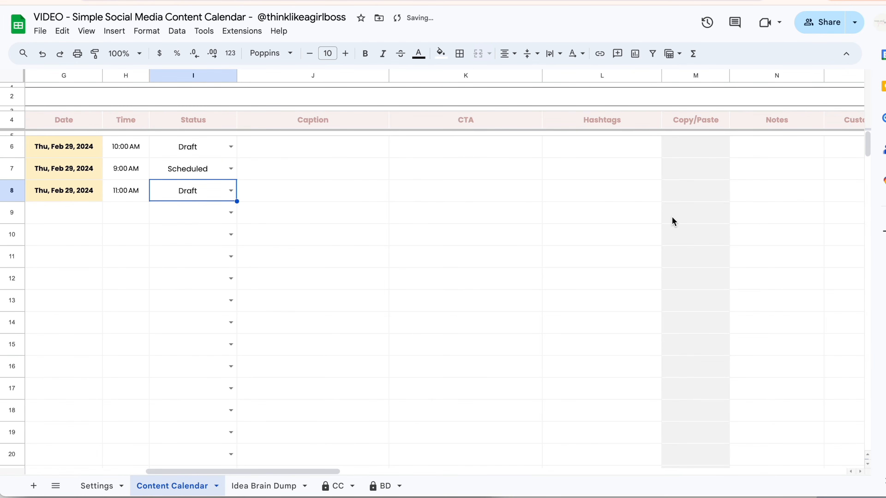
Step: Review the February 29 entries in the monthly calendar and the Platforms to Time details of the planned posts
scroll(634, 217, "right", 10)
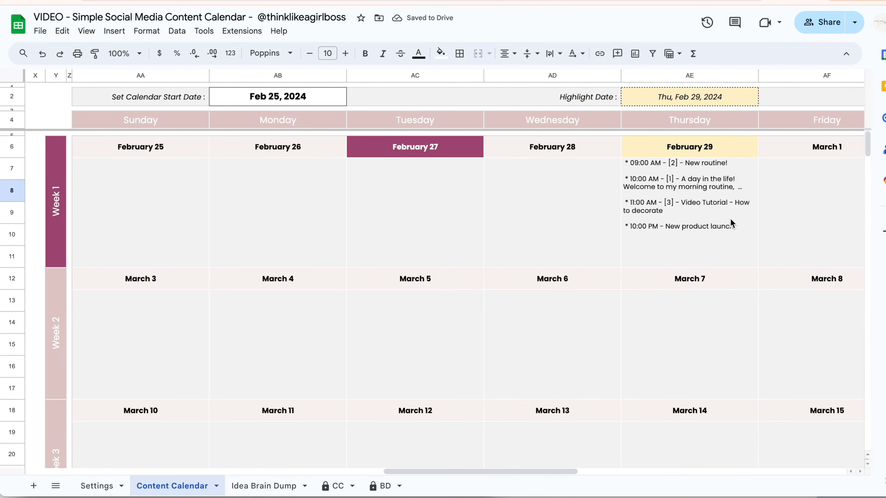
scroll(725, 227, "left", 10)
left_click_drag(109, 148, 642, 240)
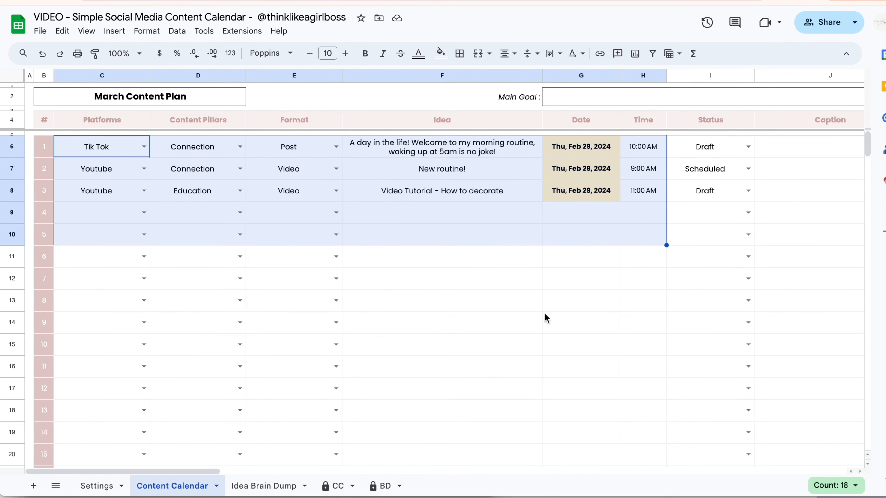
scroll(545, 313, "right", 5)
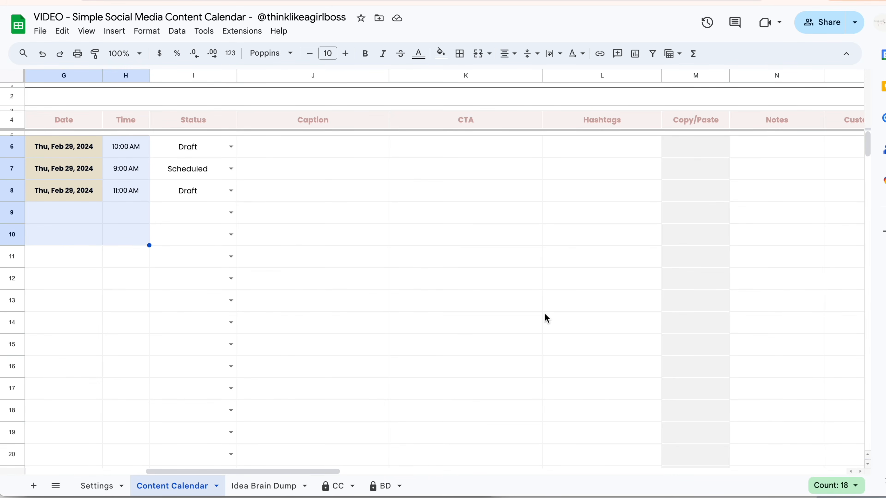
left_click(229, 147)
Step: Fill in item 1 with the caption "This is my caption", CTA "Visit my shop!" and hashtags "#cupcakes #foodie #nyc"
left_click(291, 156)
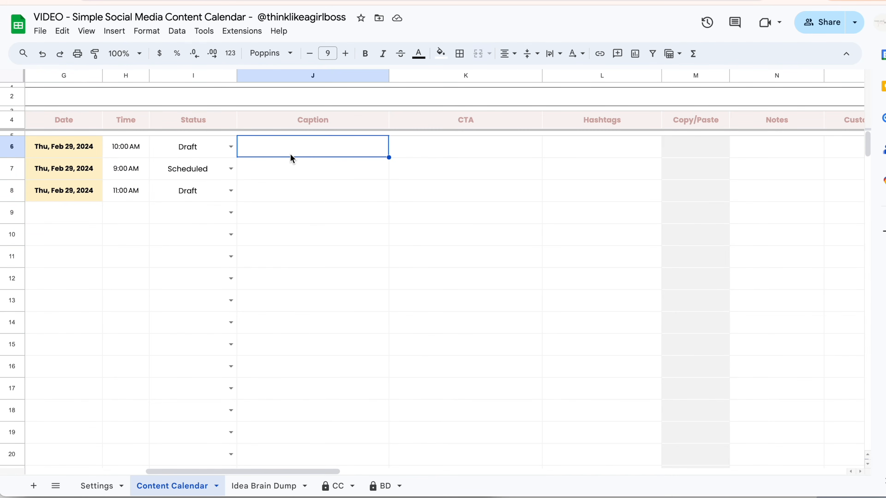
type("This is my caption")
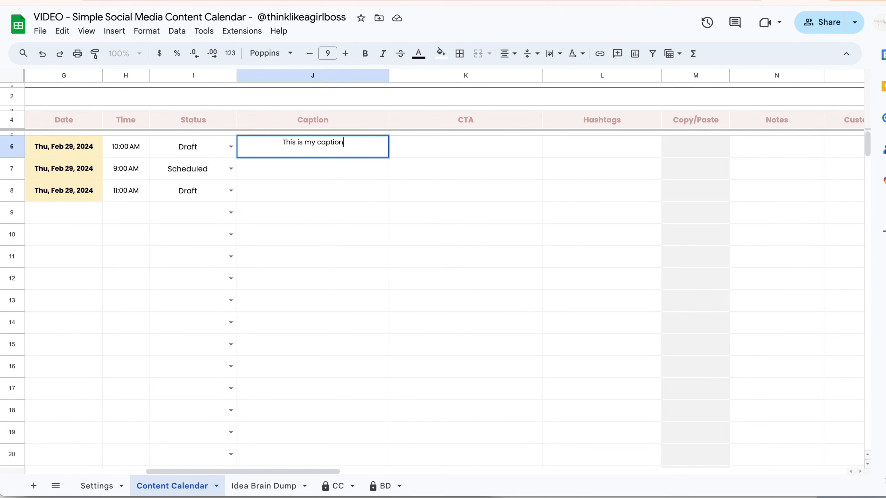
key("Tab")
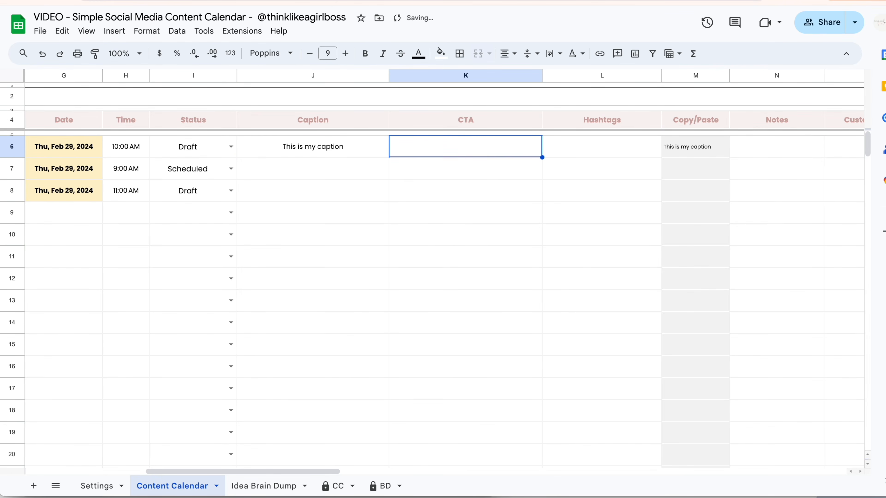
type("Visit my shop!")
key("Return")
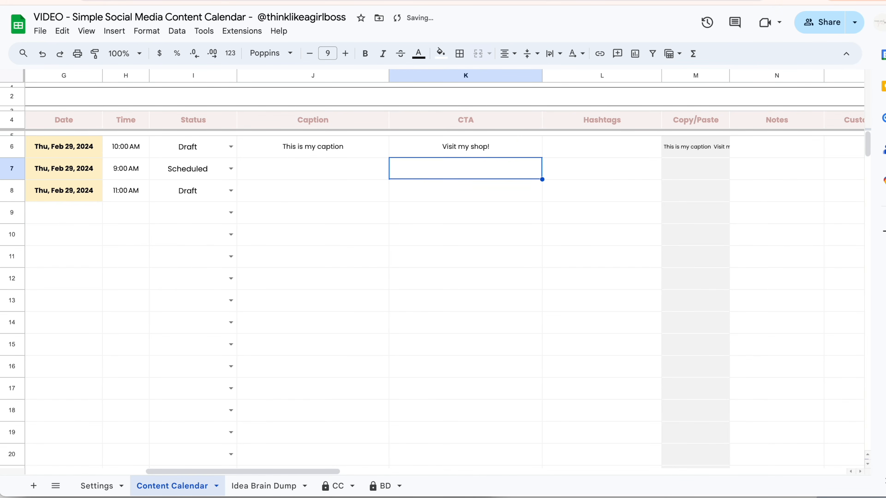
key("Up")
key("Right")
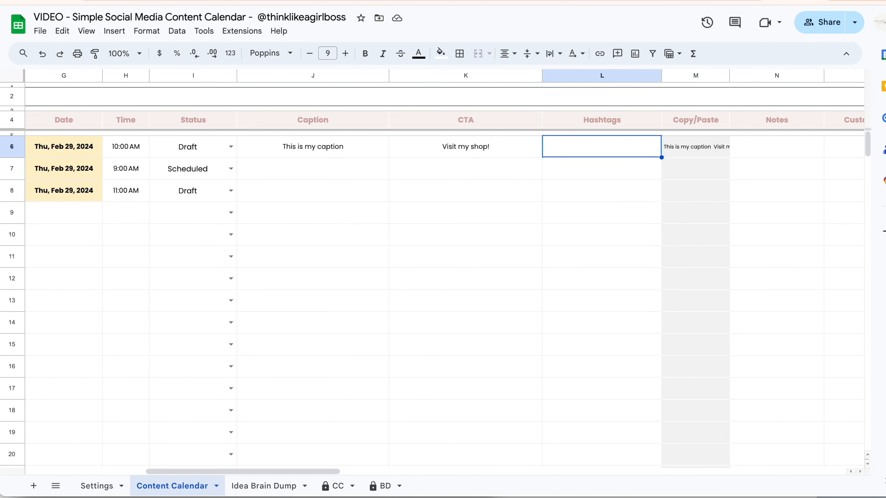
type("#cupcakes #foodie #nyc")
Step: Compare item 1's caption, CTA and hashtags with the combined text in its Copy/Paste cell
left_click(316, 155)
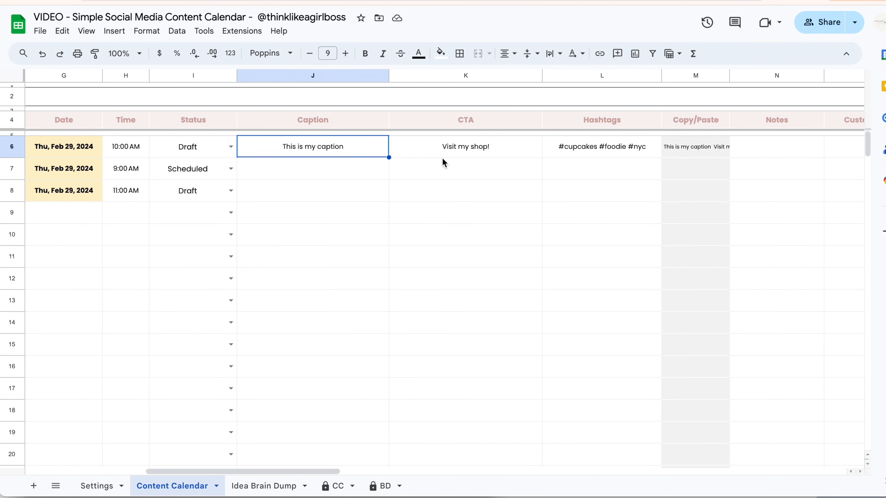
left_click(442, 157)
left_click(580, 147)
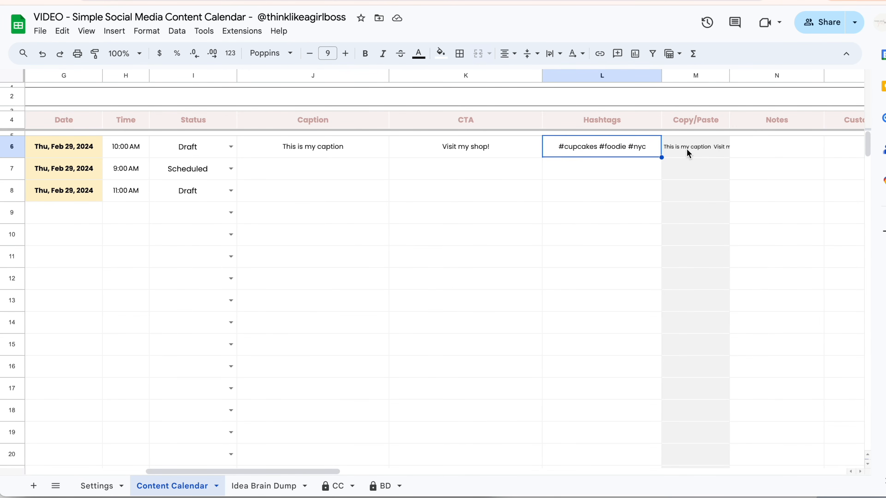
left_click(701, 149)
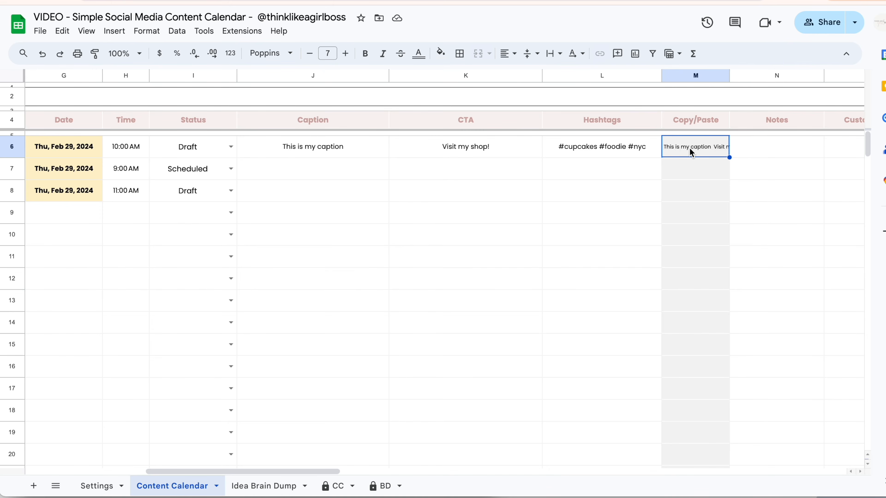
Step: Fill in item 2 with the caption "a new caption", CTA "cta" and hashtags "#hashtags"
left_click(333, 175)
type("a new caption")
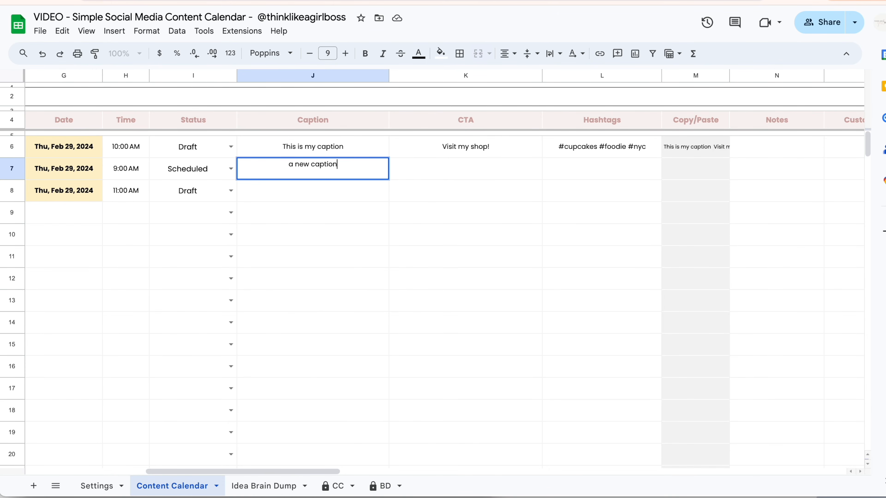
key("Return")
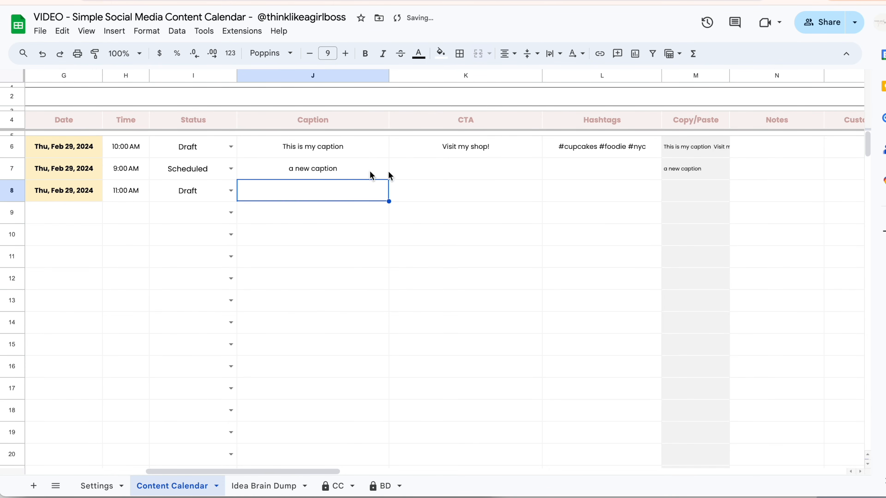
left_click(469, 170)
type("cta")
key("Return")
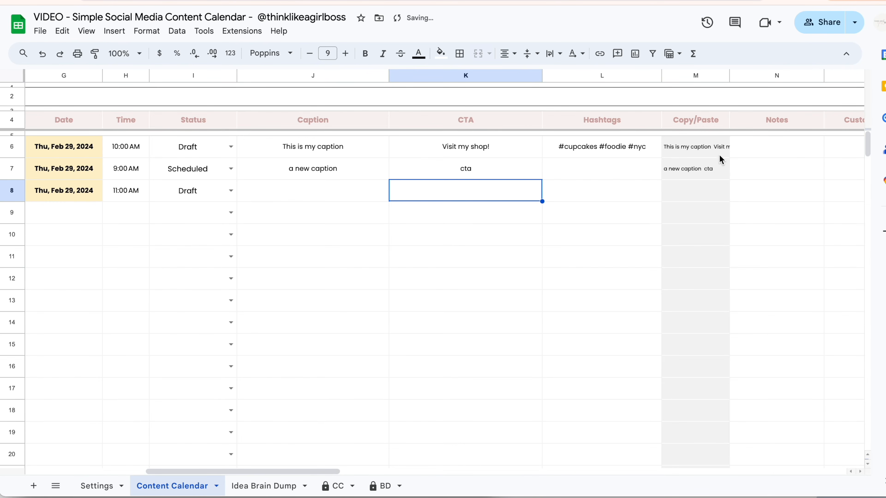
left_click(583, 173)
type("#hashtags")
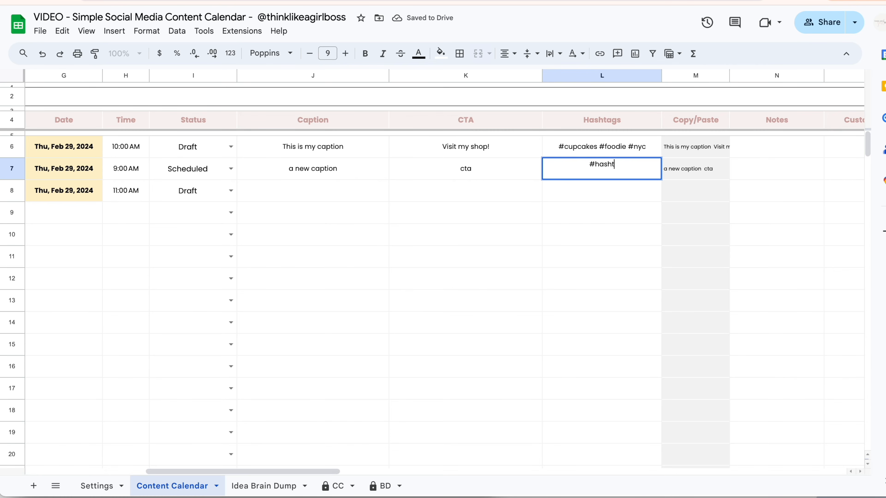
key("Return")
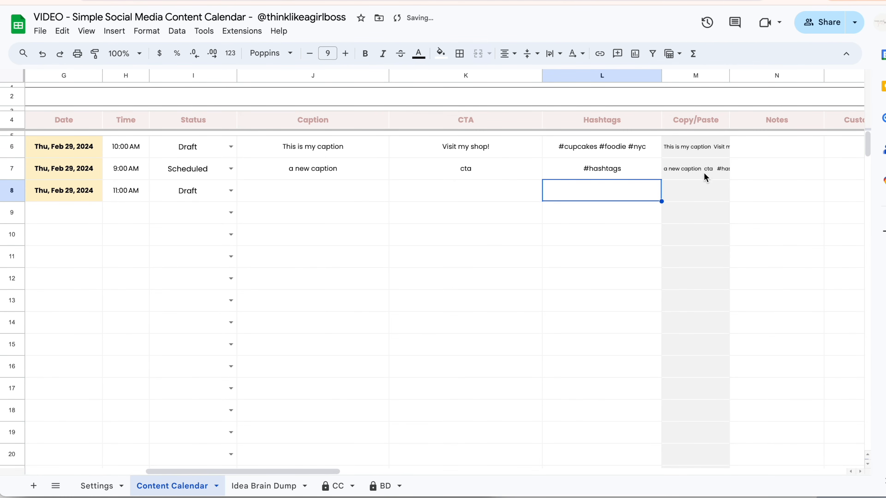
Step: Copy the combined text from item 2's Copy/Paste cell and compare it with the item's caption, CTA and hashtags
left_click(381, 175)
left_click(559, 172, "shift")
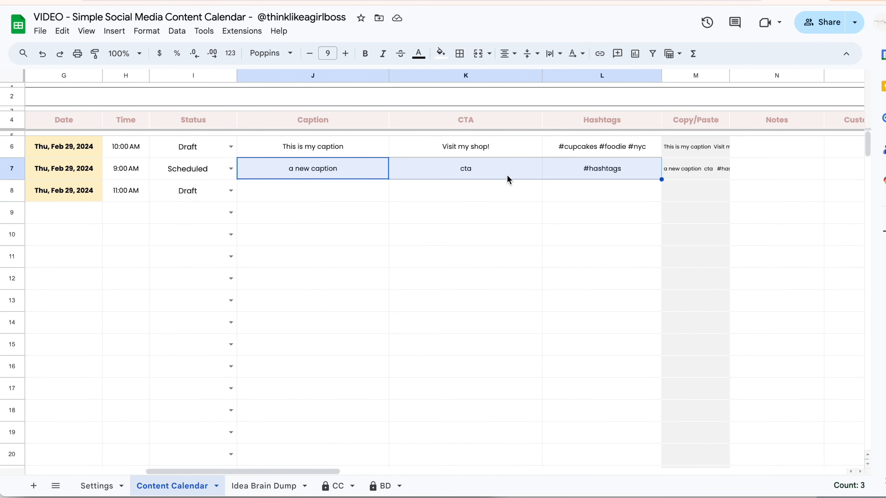
left_click(676, 173)
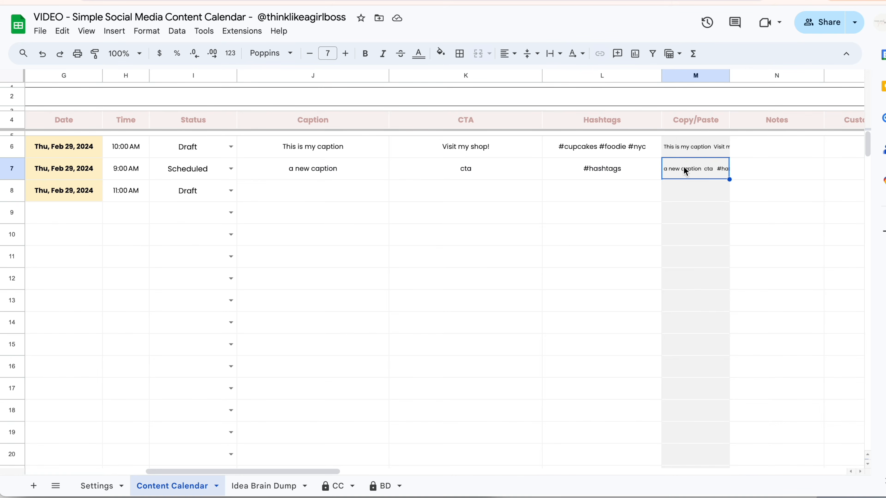
key("ctrl+c")
left_click(379, 174)
left_click(588, 168, "shift")
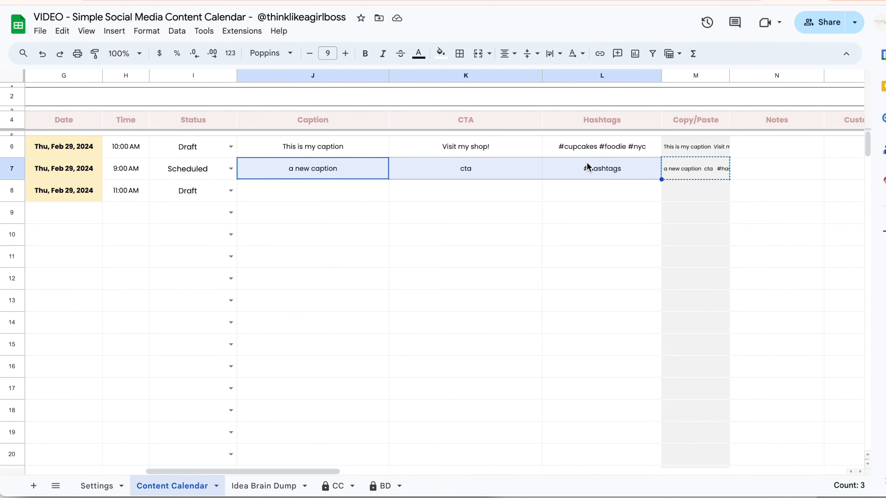
Step: Examine the Copy/Paste column of the content plan, from item 2 to the empty rows below
scroll(588, 167, "right", 3)
left_click(588, 168)
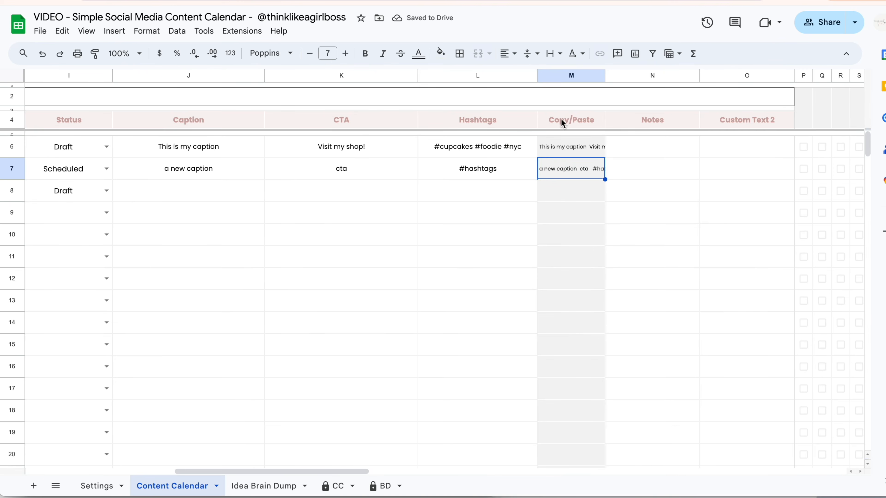
left_click(571, 75)
left_click(568, 241)
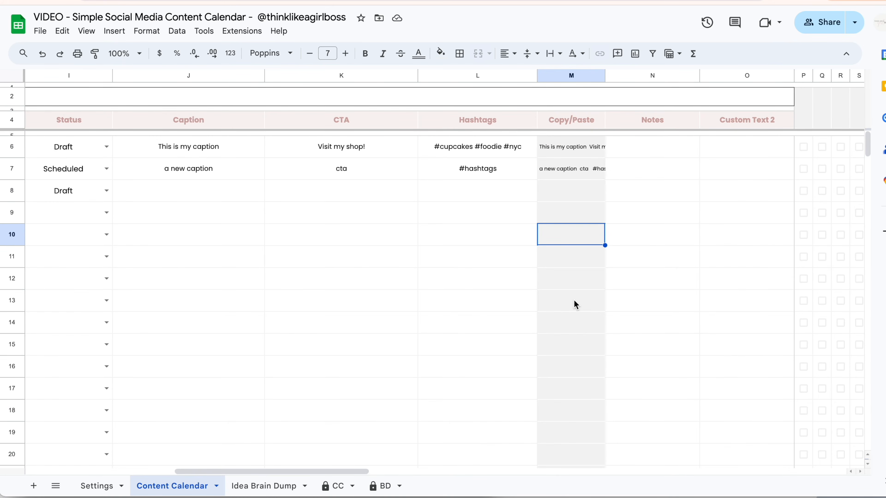
Step: Review the content plan's column headings from Status through Custom Text 2
scroll(574, 304, "right", 3)
left_click(509, 156)
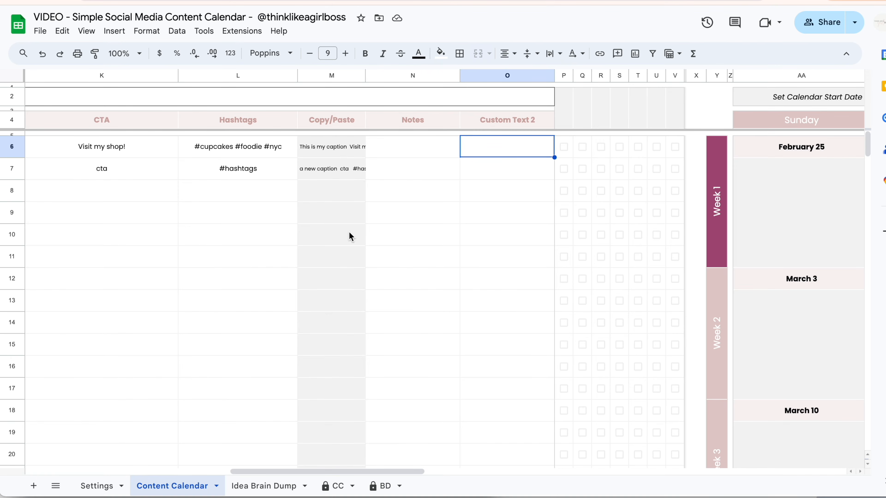
scroll(454, 119, "left", 6)
left_click(391, 122)
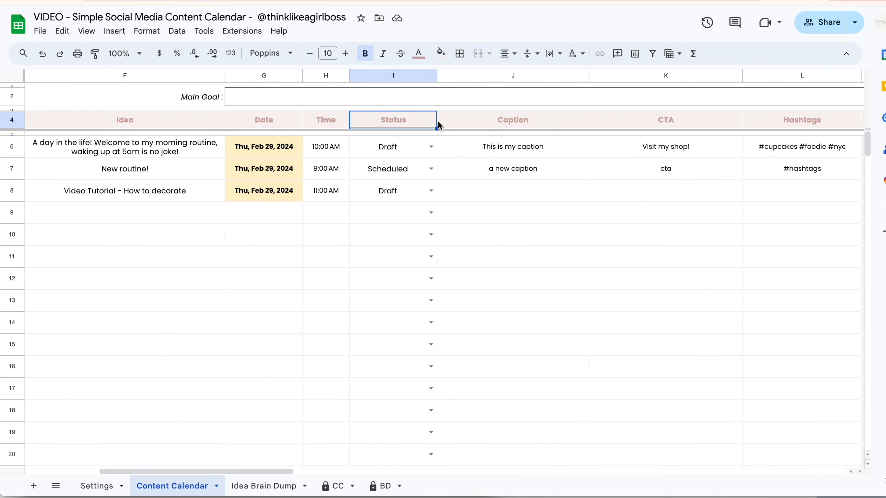
scroll(454, 122, "right", 3)
scroll(516, 122, "right", 2)
left_click(627, 123, "shift")
scroll(538, 149, "left", 5)
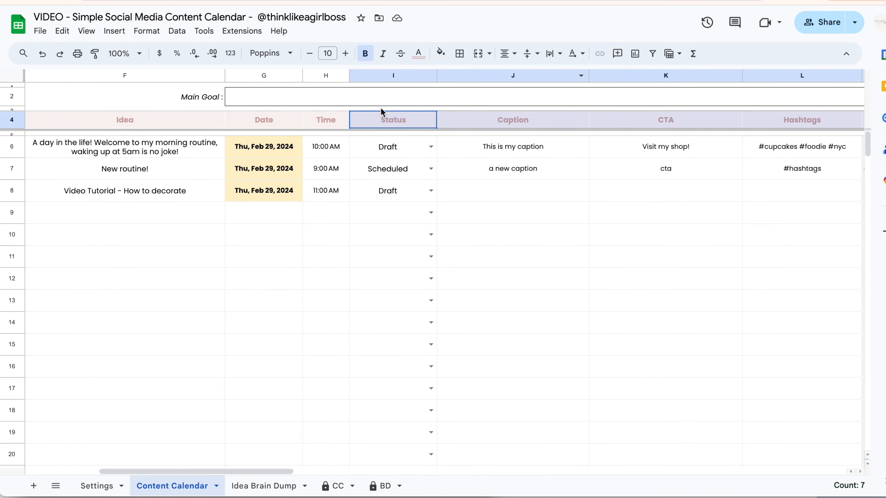
scroll(642, 143, "right", 3)
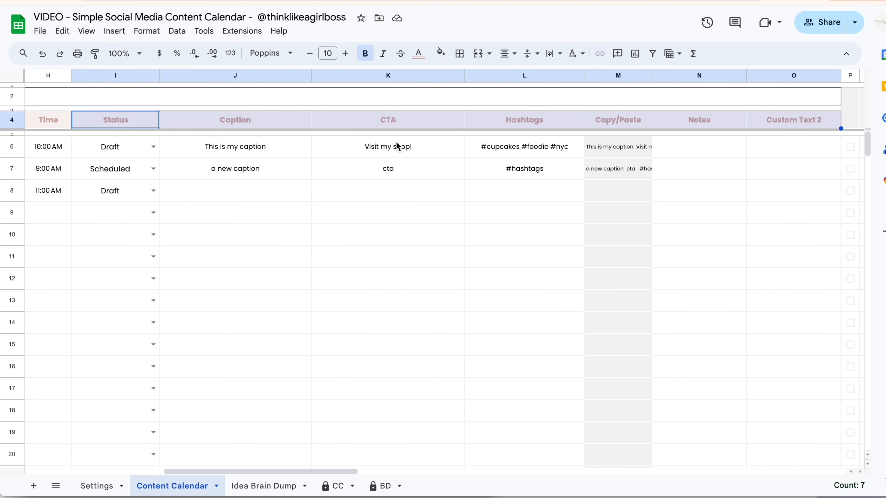
left_click(411, 125)
left_click(505, 121)
left_click(629, 122)
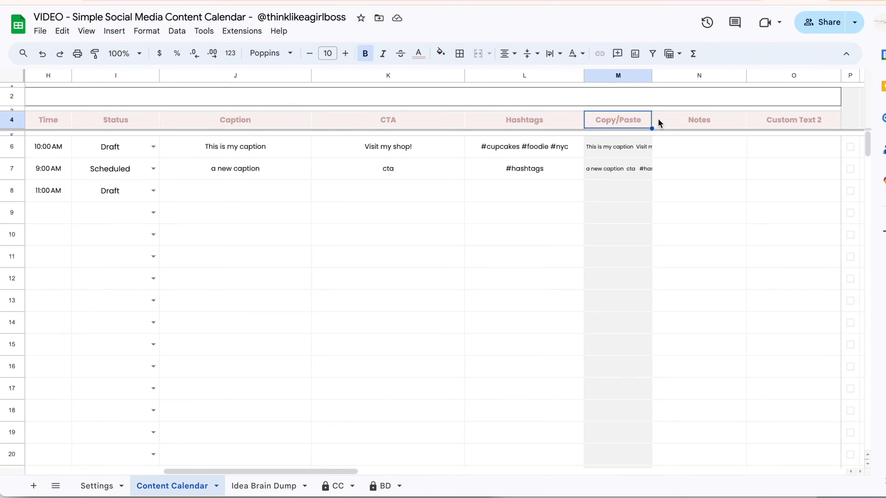
left_click(710, 120)
Step: Review the Step 5 custom text labels and their Your Translation entries in Settings, from Status to Custom Text 2
left_click(98, 486)
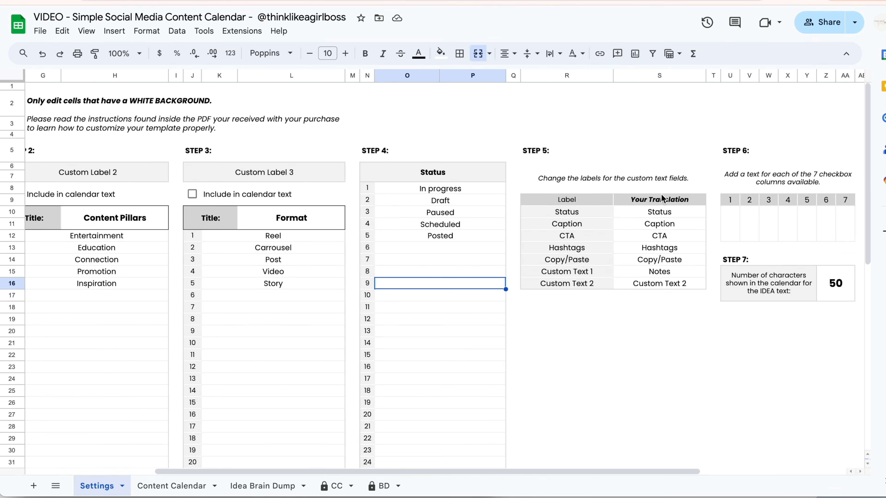
left_click(653, 213)
left_click_drag(653, 213, 652, 284)
left_click_drag(572, 212, 580, 287)
left_click(666, 236)
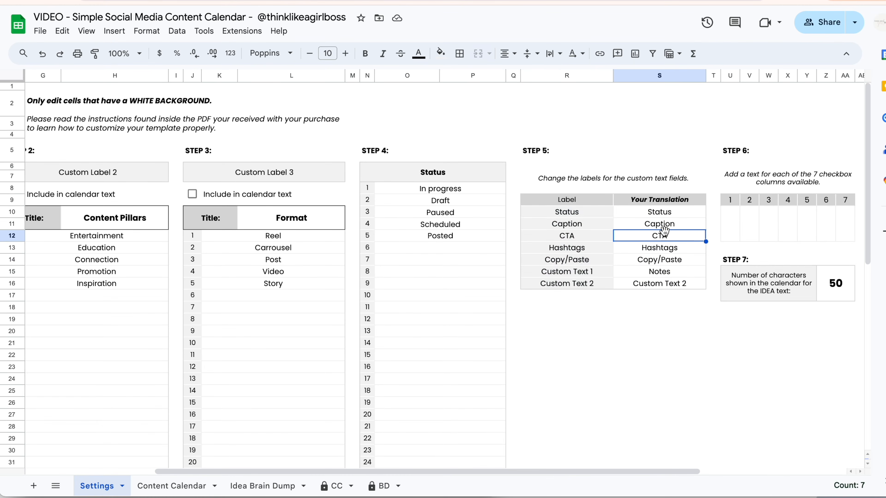
left_click(666, 286)
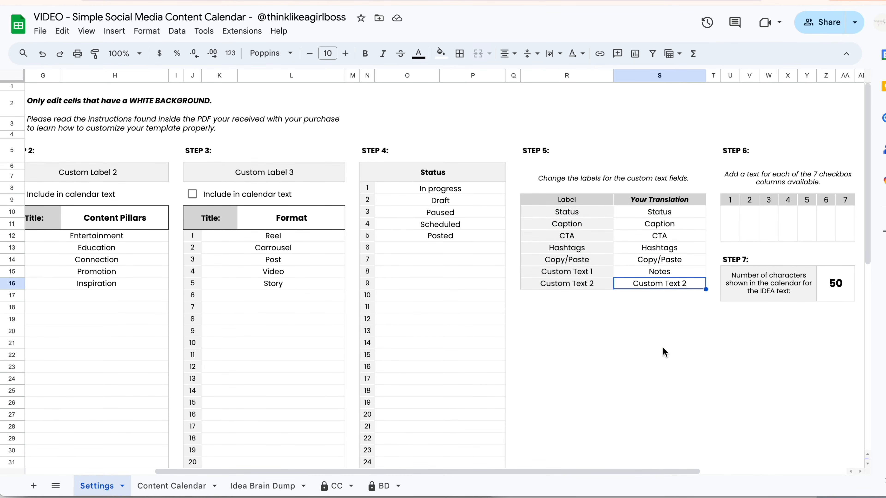
Step: Set the Custom Text 2 translation to "Image" in Settings and check the matching column heading in the Content Calendar
type("Image")
key("Return")
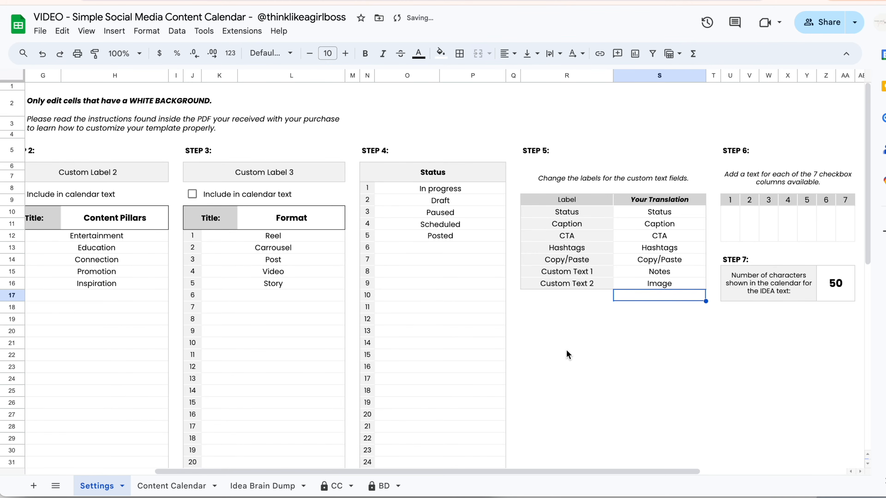
left_click(657, 283)
left_click(173, 486)
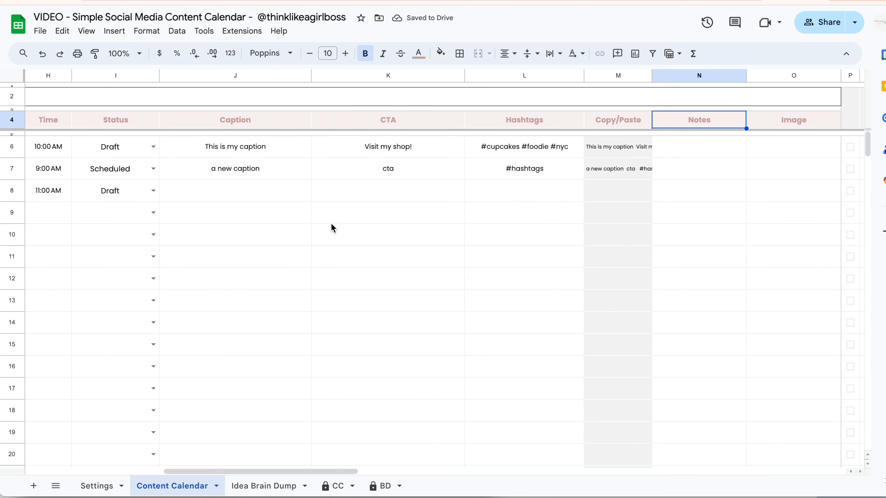
Step: Examine the locked CC sheet's blank copy of the content calendar and compare it with the Settings sheet
left_click(335, 486)
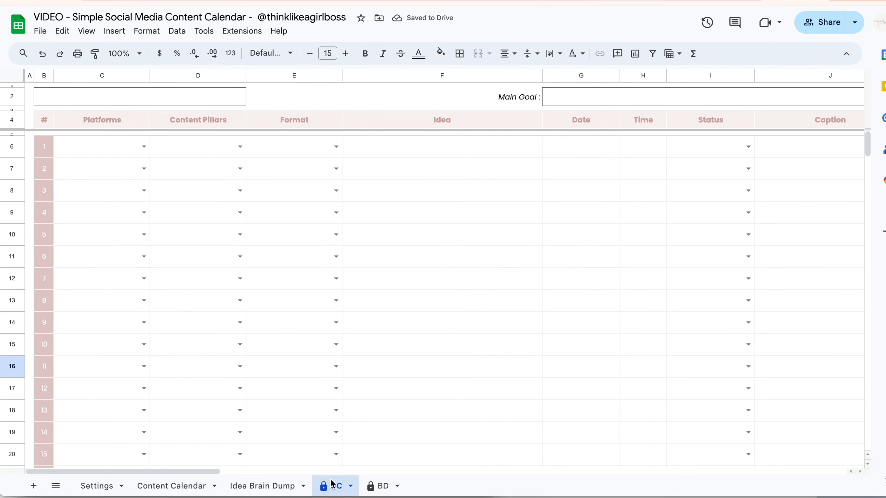
scroll(632, 220, "right", 6)
scroll(632, 219, "left", 6)
left_click(109, 483)
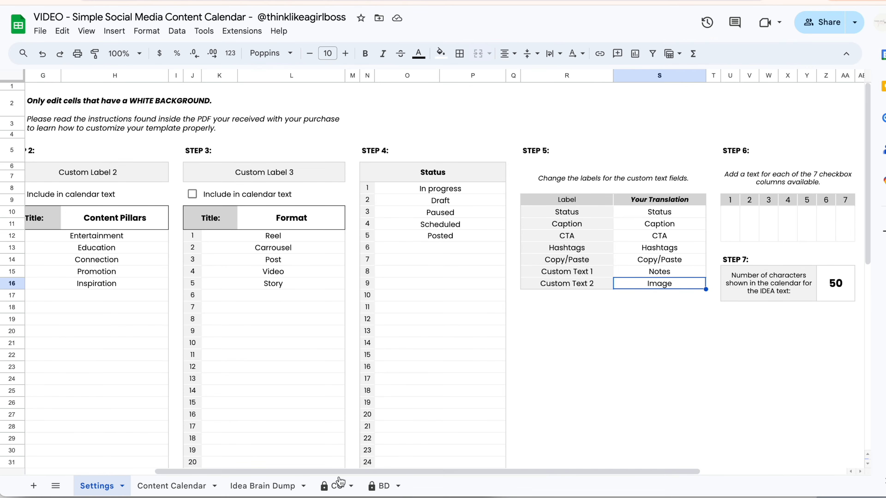
left_click(334, 486)
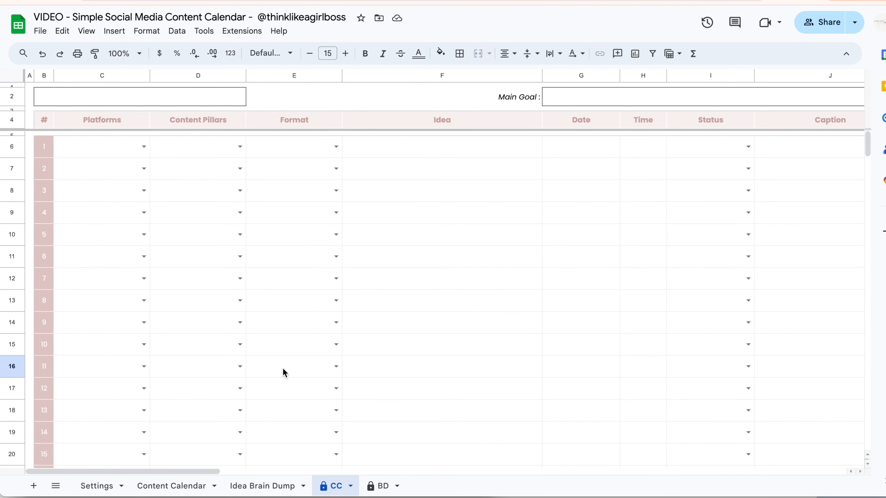
Step: Enter "This is notes" in the Notes cell of item 1 in the Content Calendar
left_click(164, 486)
type("This is notes")
key("Return")
Step: Insert an uploaded picture inside item 1's Image cell in the content plan
left_click(507, 146)
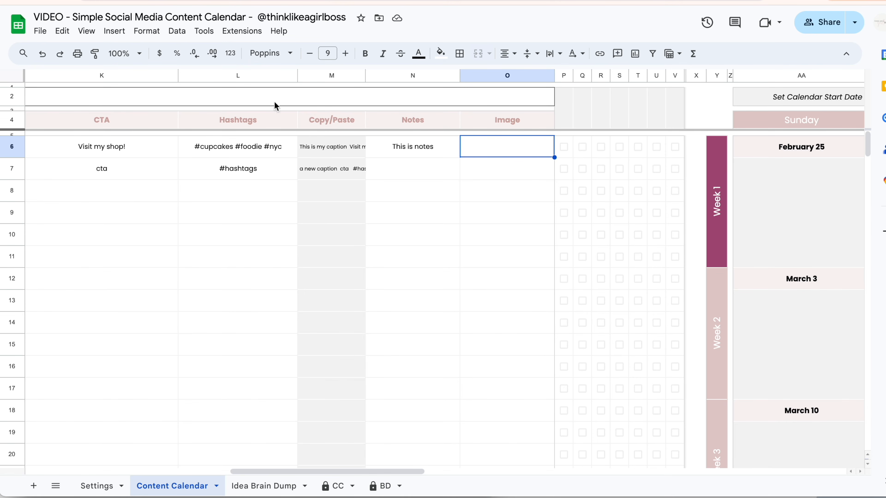
left_click(119, 35)
mouse_move(148, 171)
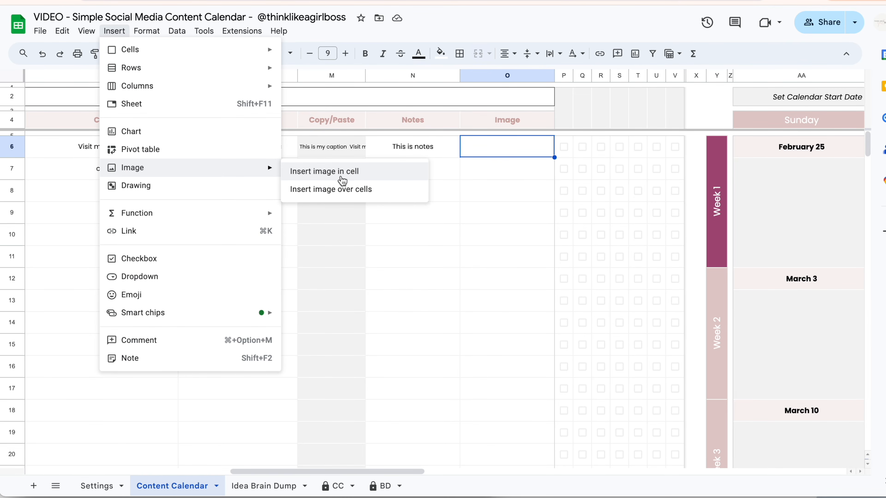
left_click(374, 178)
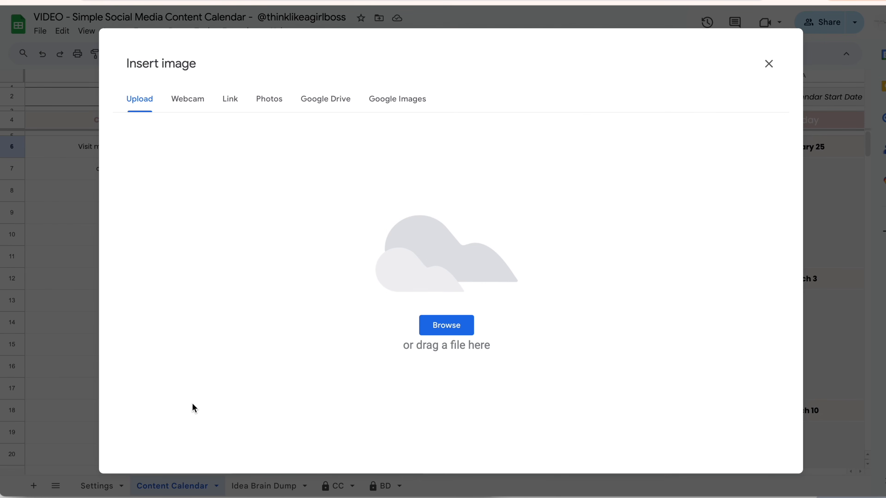
left_click(442, 326)
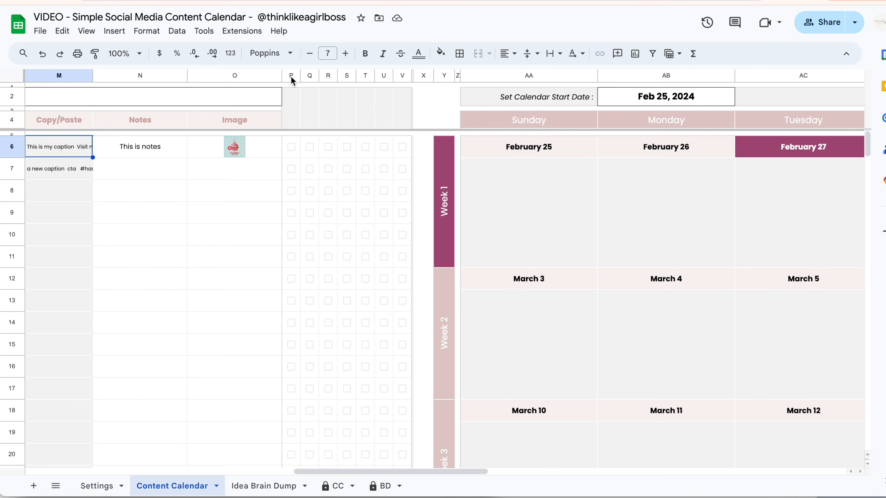
Step: Review the blank headings above the seven checkbox columns of the content plan
left_click(316, 114)
left_click(330, 117)
left_click(343, 118)
left_click(403, 122)
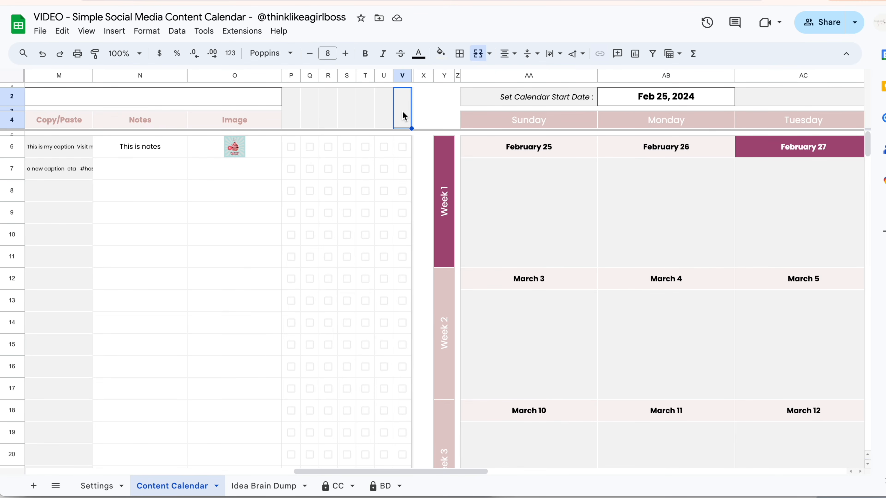
Step: Review the seven empty checkbox text cells of Step 6 in Settings
left_click(95, 485)
scroll(419, 341, "right", 10)
left_click(554, 223)
left_click(572, 225)
left_click(592, 227)
left_click(611, 229)
left_click(630, 232)
left_click(649, 233)
left_click(669, 233)
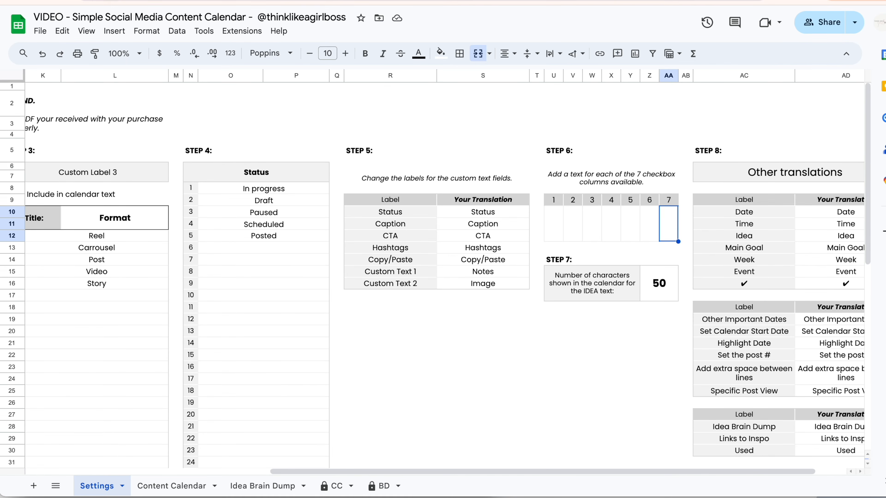
Step: Label the seven Step 6 checkbox columns Plan, Script, Image, Caption, Schedule, Post and Repost
left_click(553, 225)
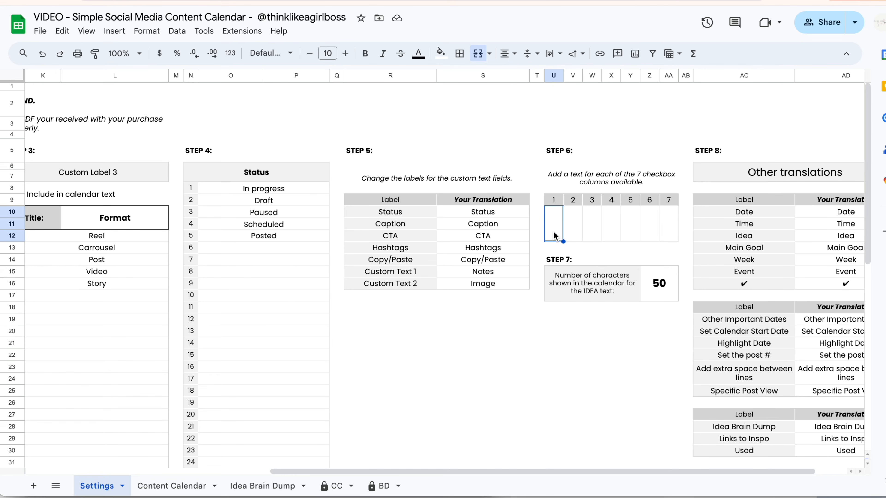
type("Plan")
key("Tab")
type("Script")
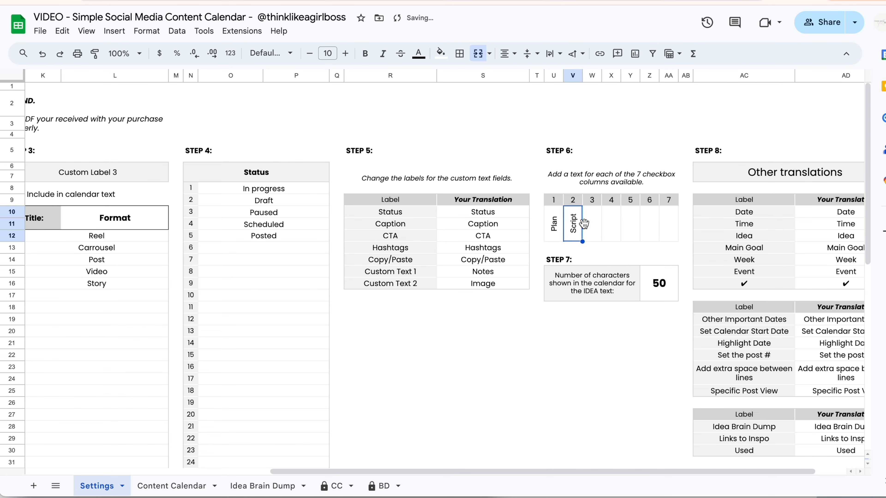
key("Left")
key("Right")
key("Right")
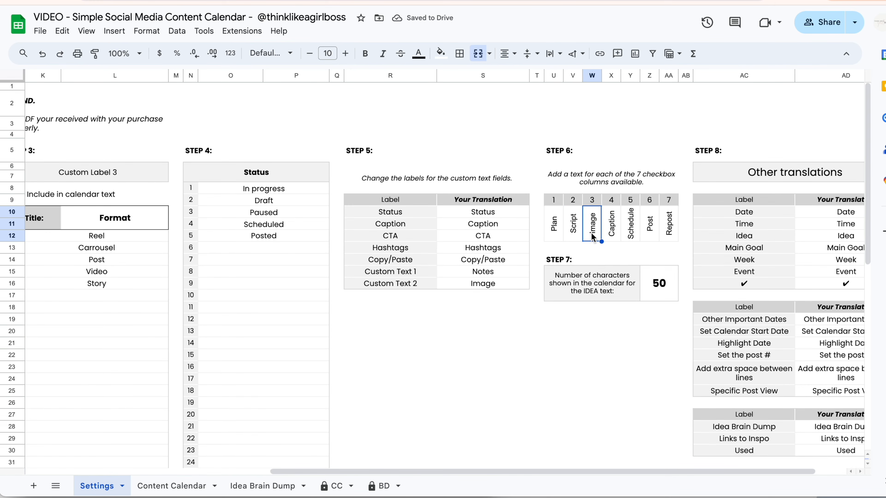
double_click(592, 233)
left_click(560, 225)
left_click(580, 233)
double_click(592, 234)
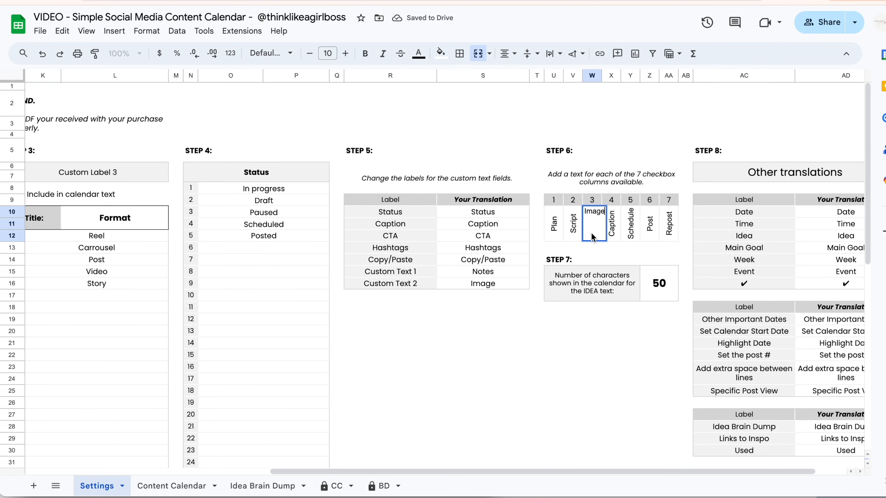
left_click(616, 234)
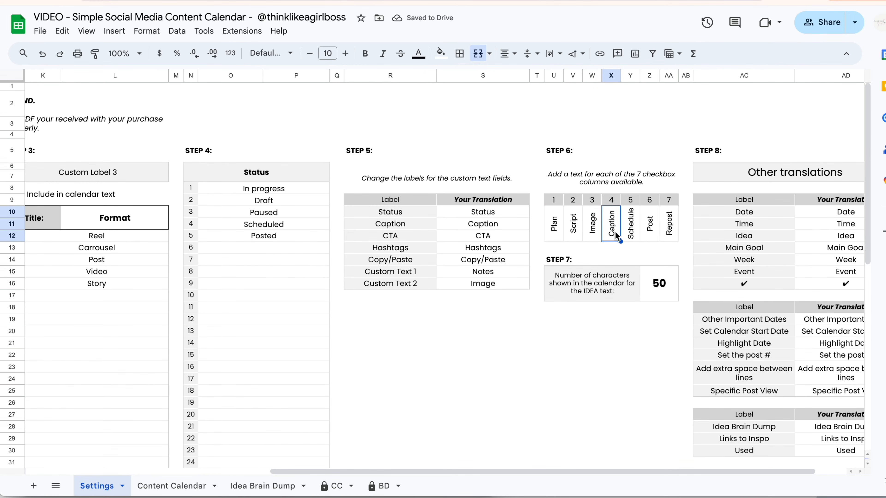
Step: Mark Plan, Script, Image, Caption and Schedule as done for item 1 in the Content Calendar
left_click(162, 487)
left_click(275, 118)
left_click(310, 117)
left_click(367, 114)
left_click(384, 113)
left_click(291, 148)
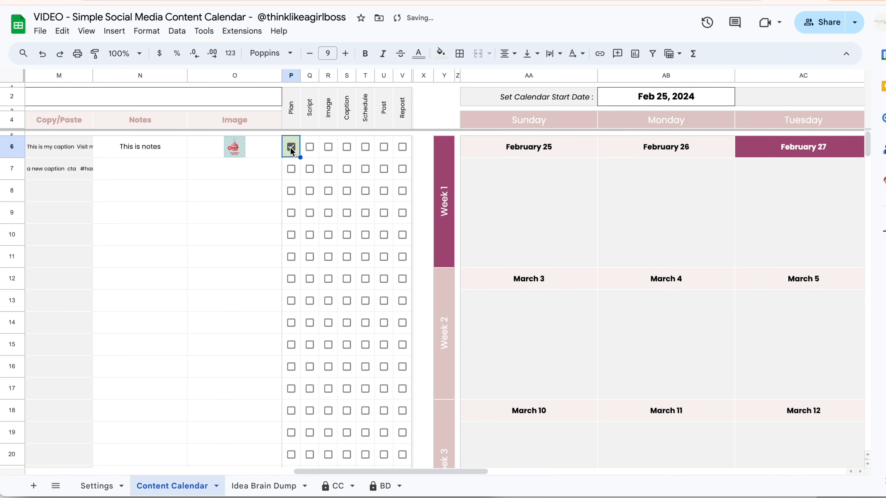
left_click(310, 148)
left_click(328, 147)
left_click(347, 147)
left_click(365, 147)
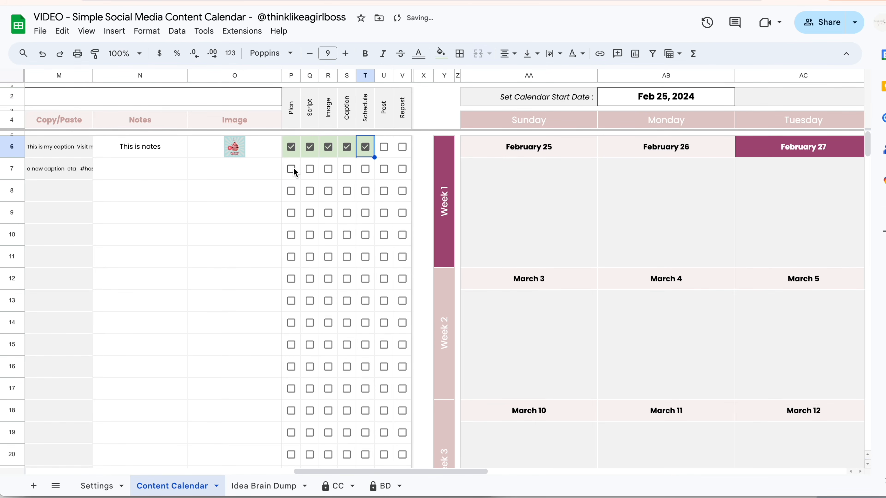
Step: Mark Plan, Script and Image as done for item 2 in the content plan
left_click(292, 169)
left_click(314, 170)
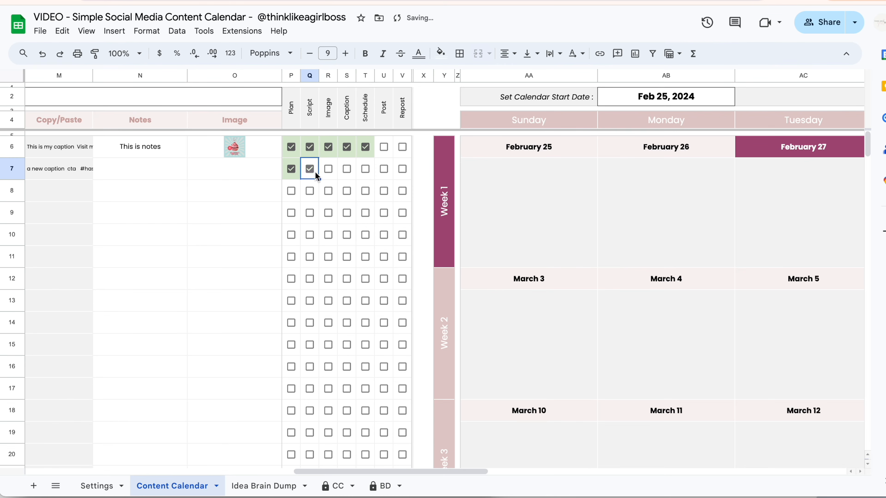
left_click(328, 170)
Step: Set the calendar start date to Feb 11, 2024 and check the weeks shown in the calendar
scroll(359, 196, "left", 10)
scroll(359, 196, "right", 15)
scroll(358, 195, "right", 5)
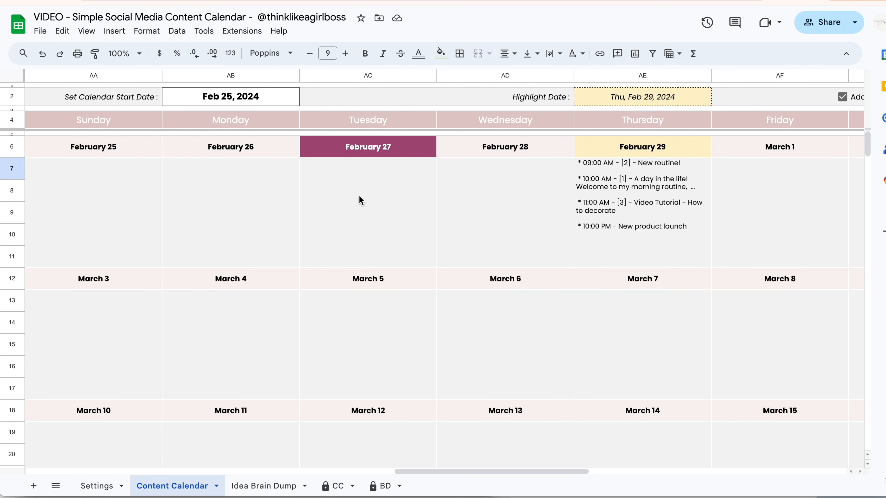
scroll(358, 198, "left", 1)
double_click(261, 100)
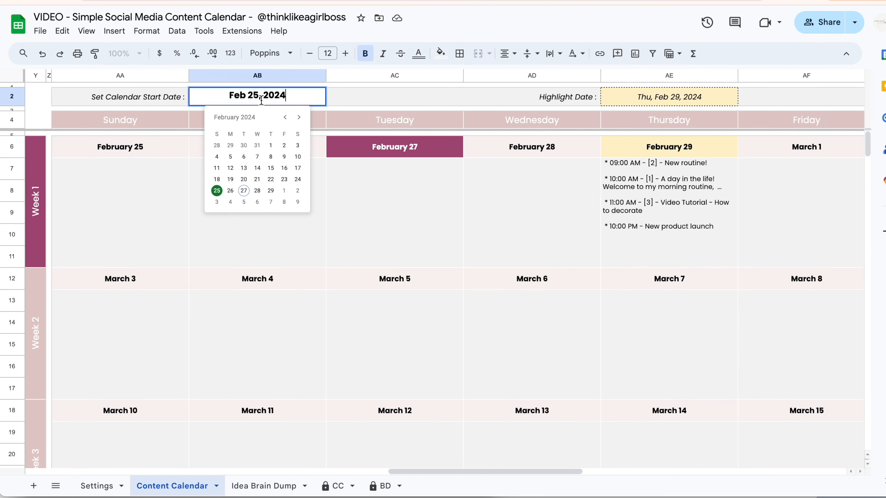
left_click(215, 168)
scroll(558, 301, "down", 2)
scroll(558, 301, "up", 3)
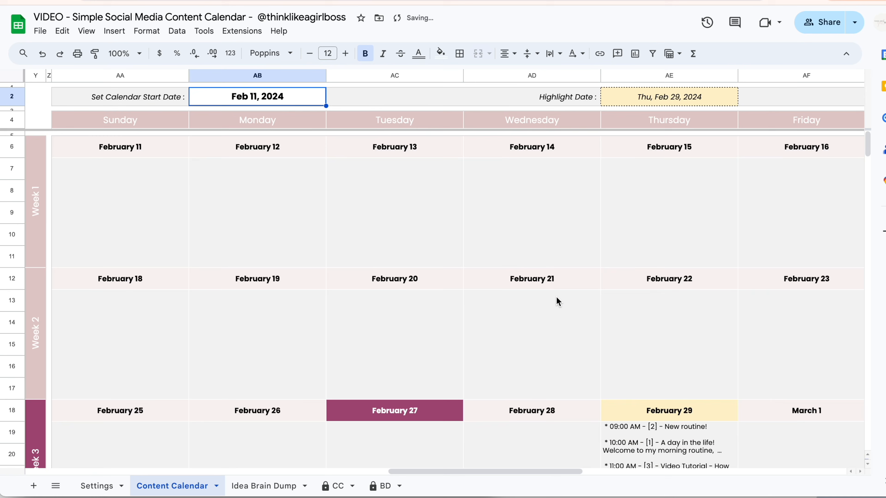
Step: Set the calendar start date back to Feb 25, 2024
double_click(288, 93)
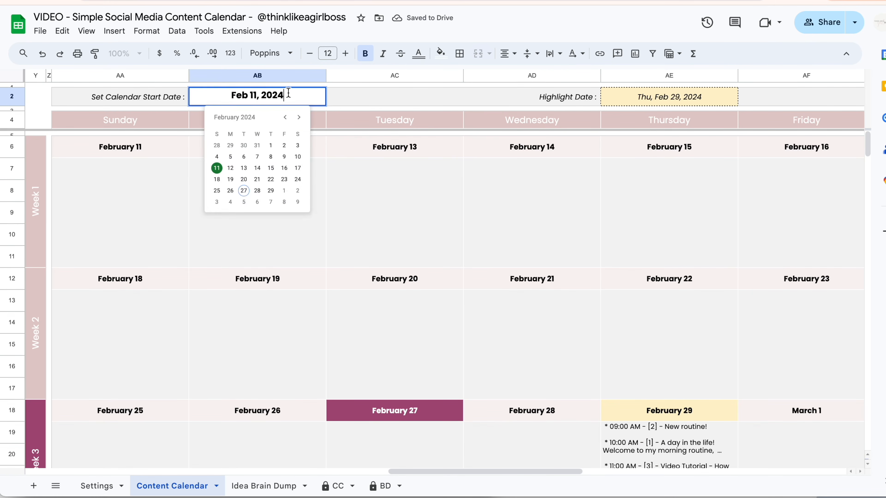
left_click(214, 189)
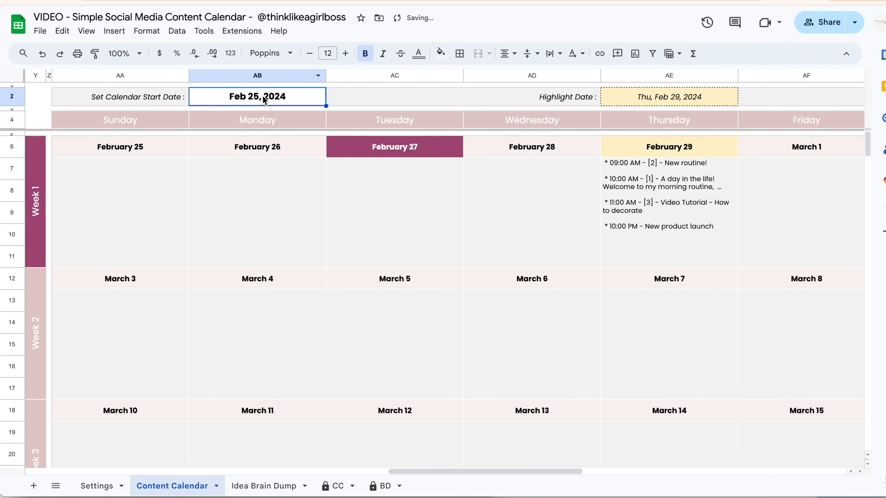
double_click(214, 101)
left_click(215, 196)
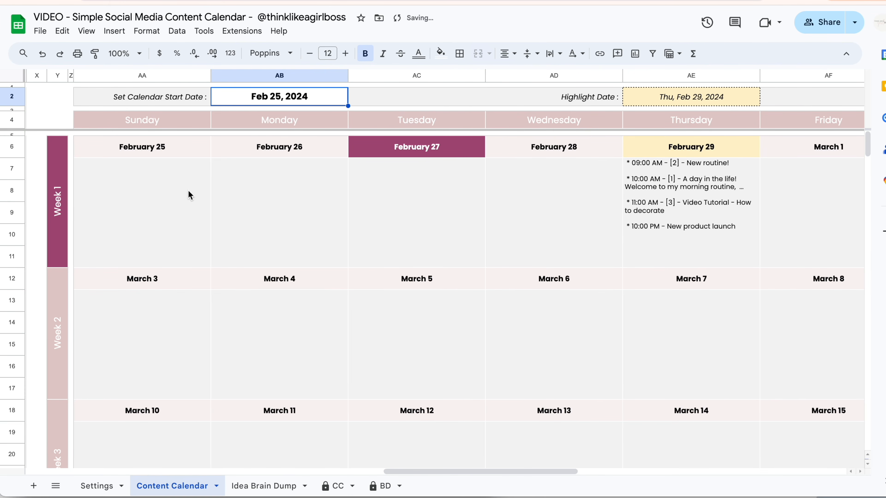
Step: Change the calendar start date to Feb 11, 2024 again
double_click(246, 97)
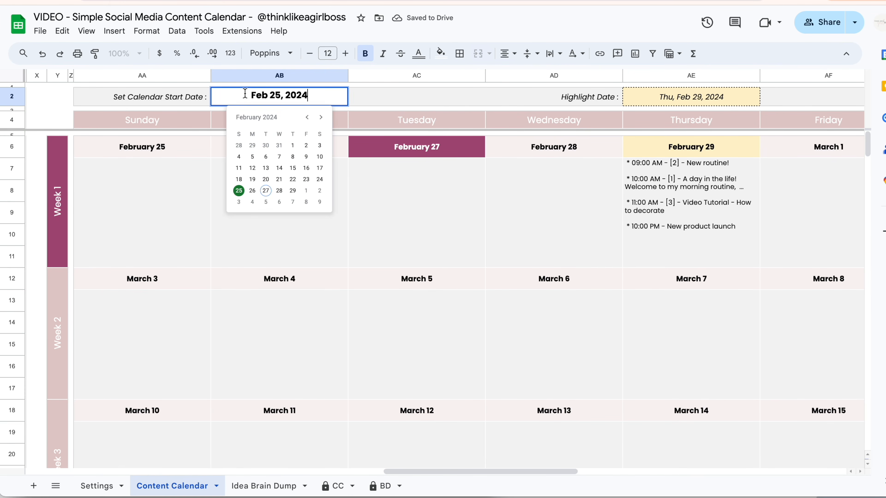
left_click(239, 168)
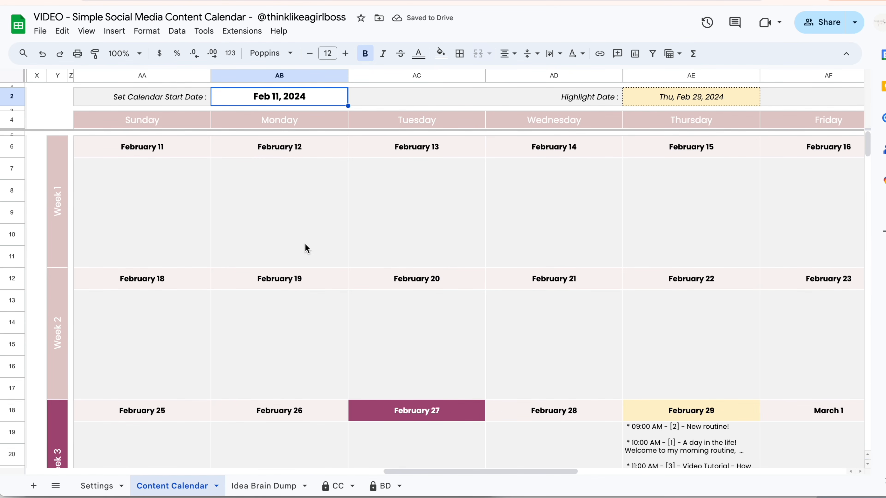
Step: Review the Content Calendar sheet from the March content plan through the checkboxes and monthly calendar to Other Important Dates
scroll(478, 227, "left", 10)
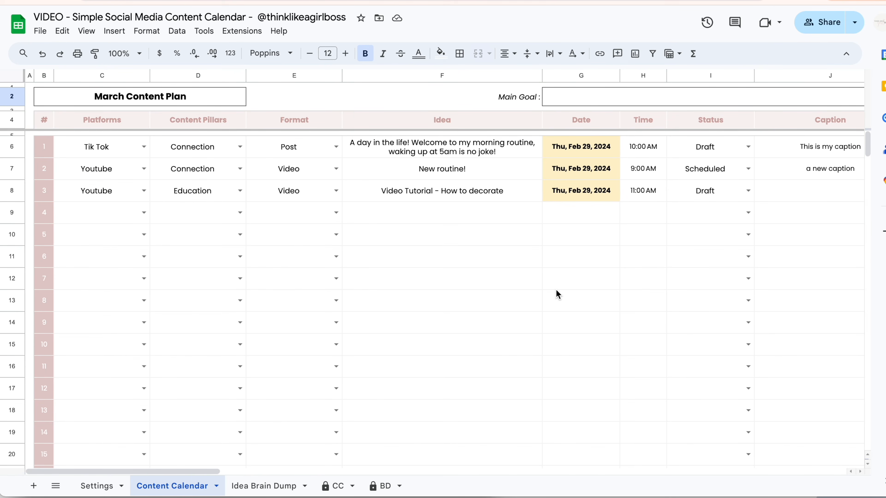
scroll(556, 290, "right", 3)
scroll(556, 291, "right", 10)
scroll(313, 281, "right", 5)
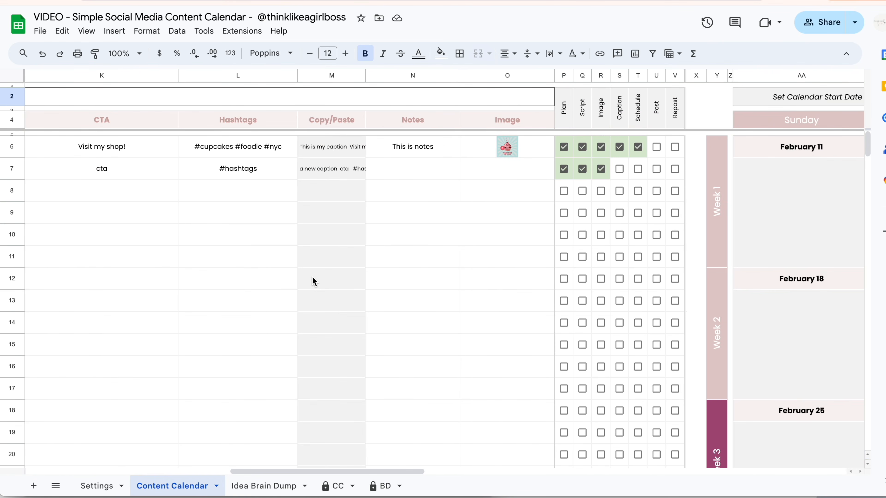
scroll(471, 295, "left", 8)
scroll(464, 300, "right", 10)
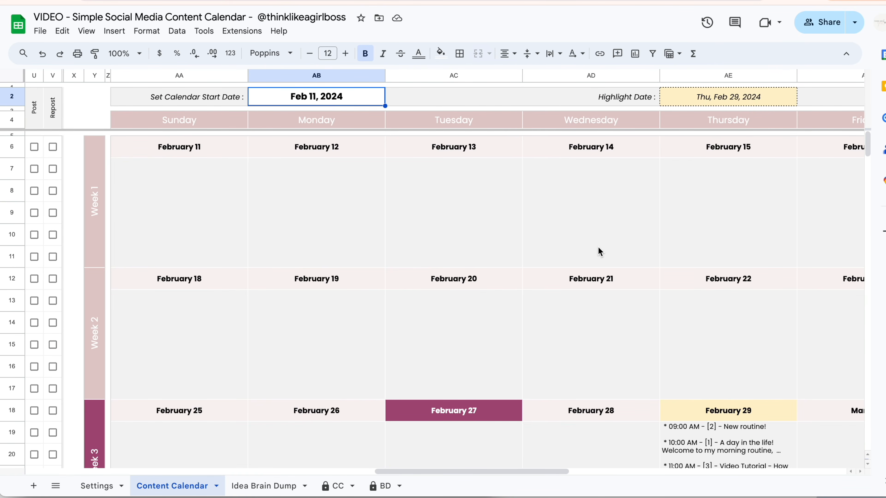
scroll(597, 248, "right", 8)
scroll(599, 247, "right", 10)
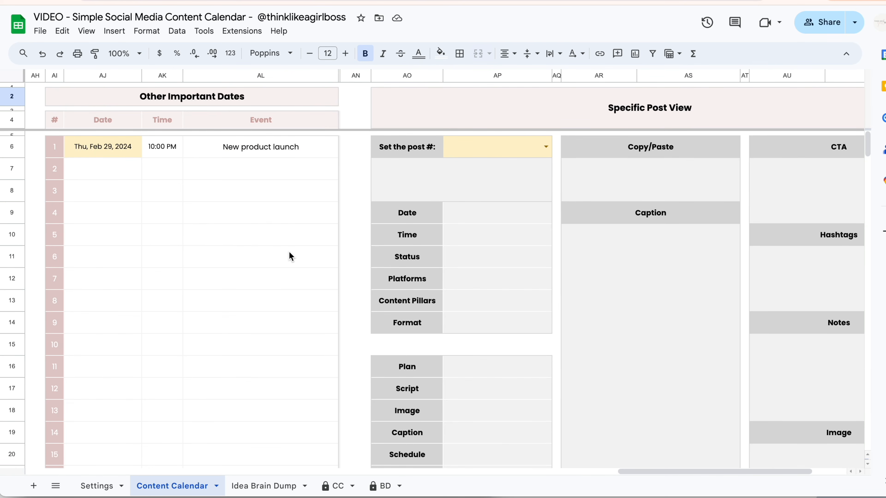
Step: Set the post number to 1 in the Specific Post View
scroll(518, 312, "right", 5)
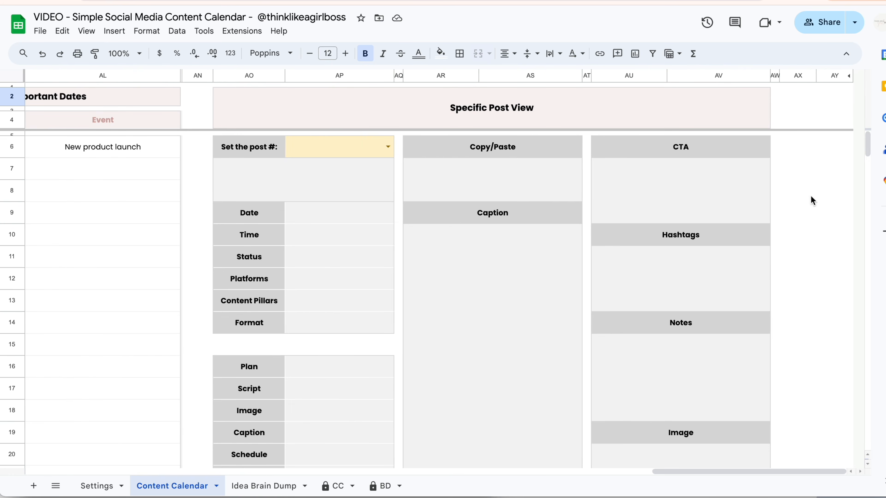
left_click(797, 300)
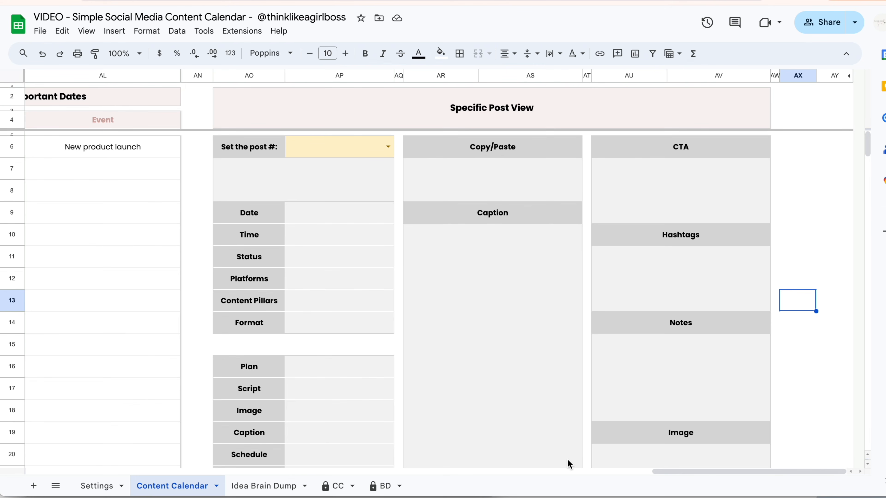
left_click(387, 146)
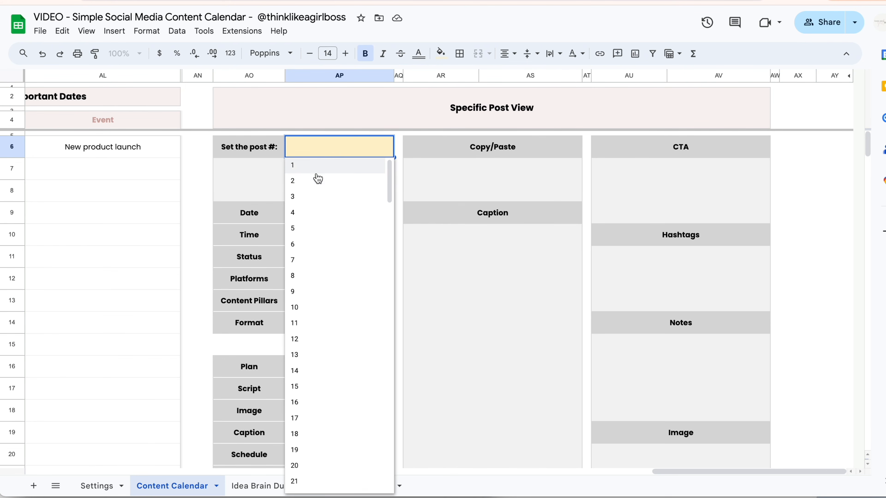
left_click(309, 171)
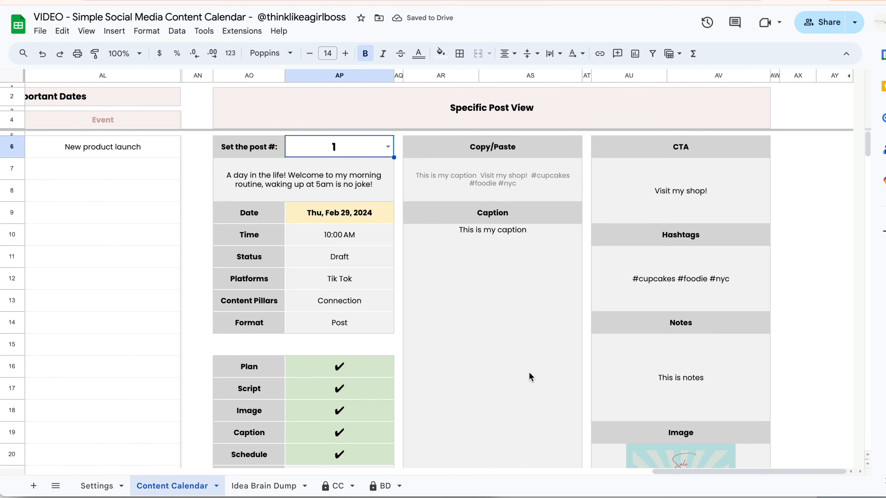
Step: Review the Specific Post View for post 1, including the Copy/Paste text, caption, CTA and hashtags
scroll(528, 372, "down", 5)
scroll(529, 372, "up", 5)
left_click(503, 180)
left_click(508, 290)
left_click(615, 209)
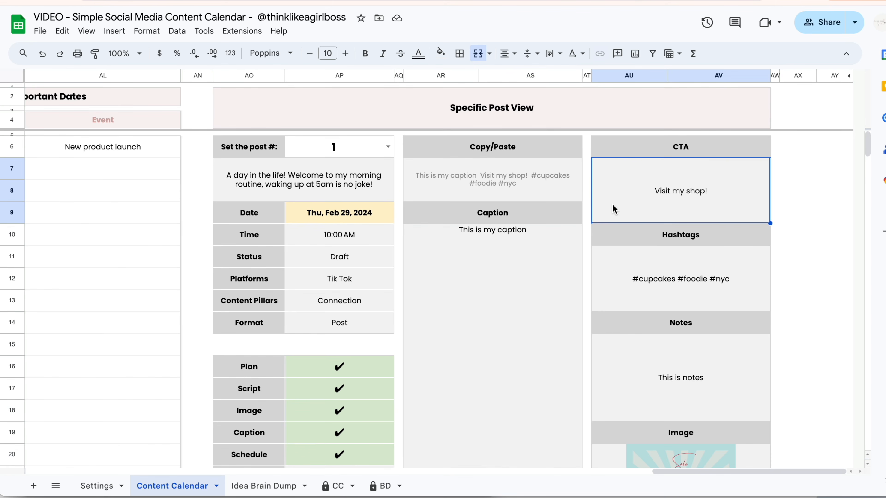
left_click(616, 262)
left_click(557, 181)
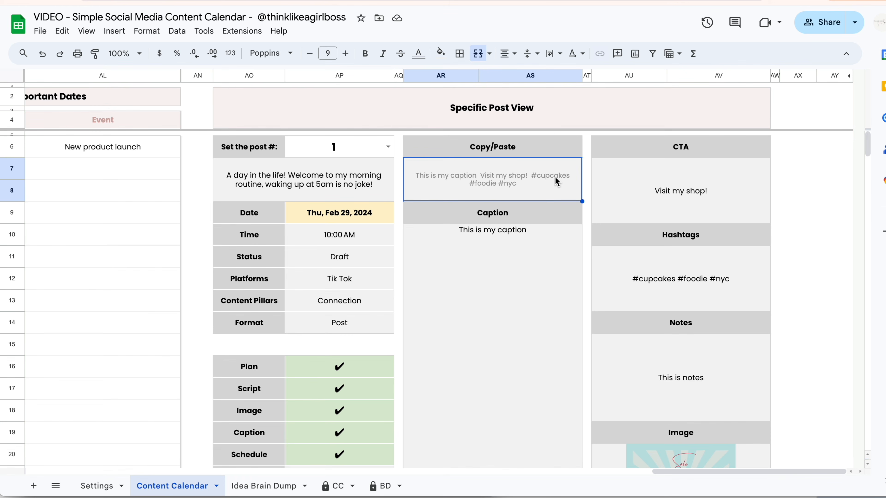
Step: Clear the Highlight Date above the monthly calendar and check the date in the Specific Post View
scroll(342, 217, "left", 3)
scroll(342, 217, "left", 10)
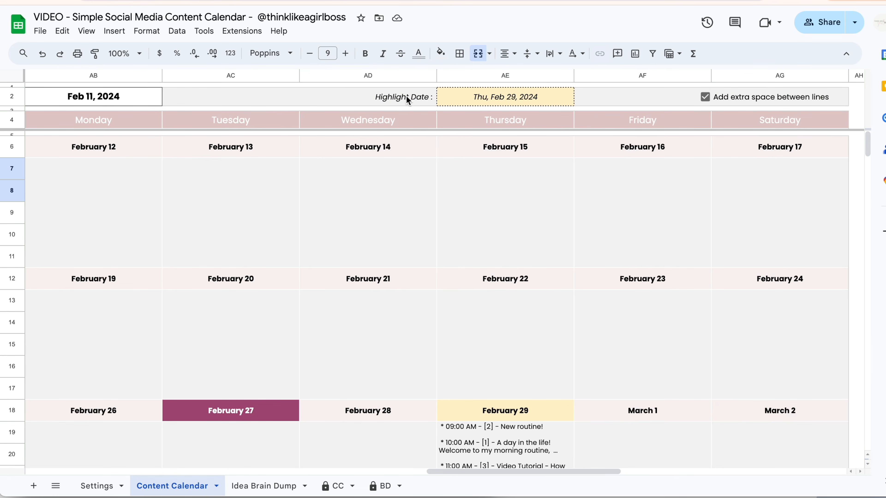
left_click(442, 97)
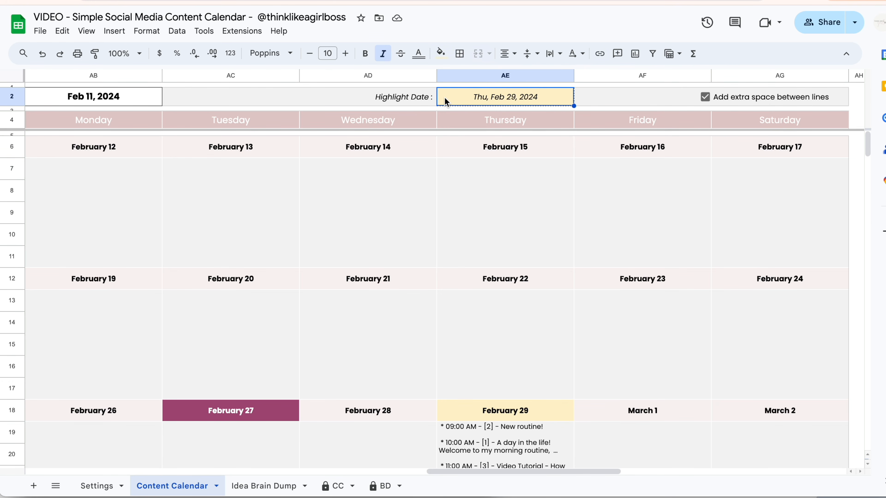
key("Delete")
left_click(502, 188)
scroll(525, 194, "right", 10)
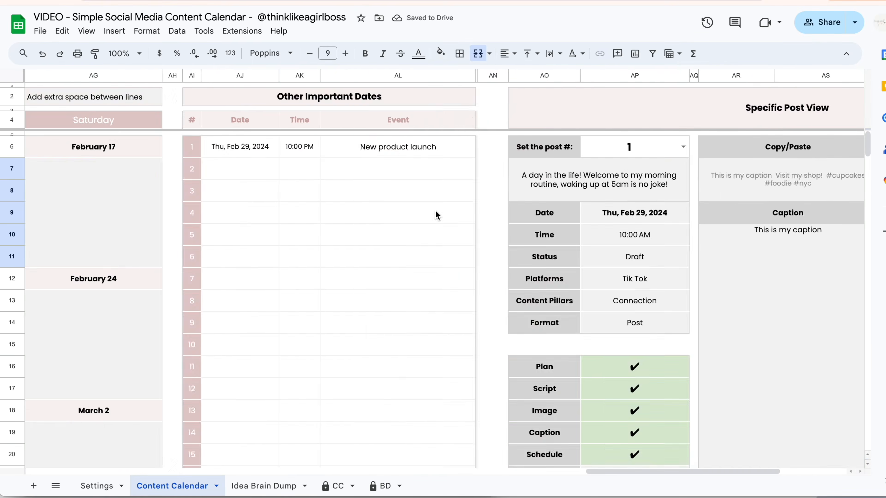
scroll(435, 209, "right", 5)
Step: Examine the March Content Plan table from the first post row down to row 150
scroll(435, 209, "left", 20)
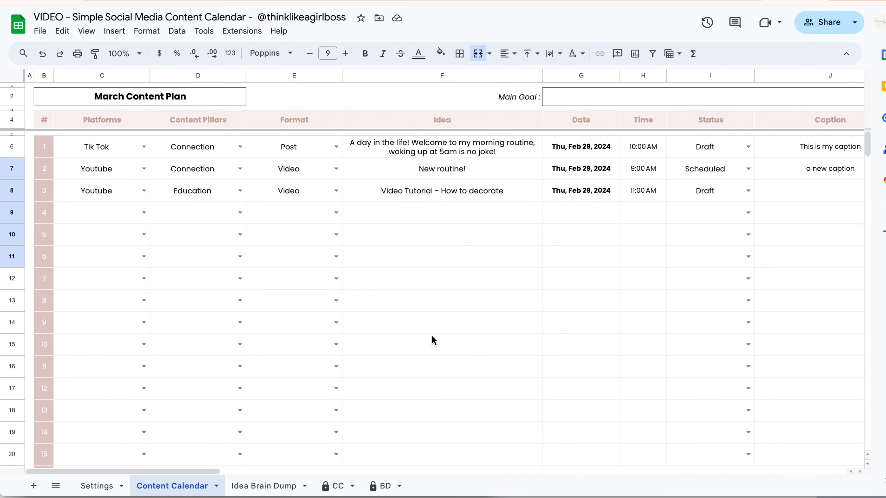
scroll(432, 336, "down", 5)
scroll(432, 336, "up", 5)
scroll(432, 337, "down", 3)
scroll(432, 337, "down", 20)
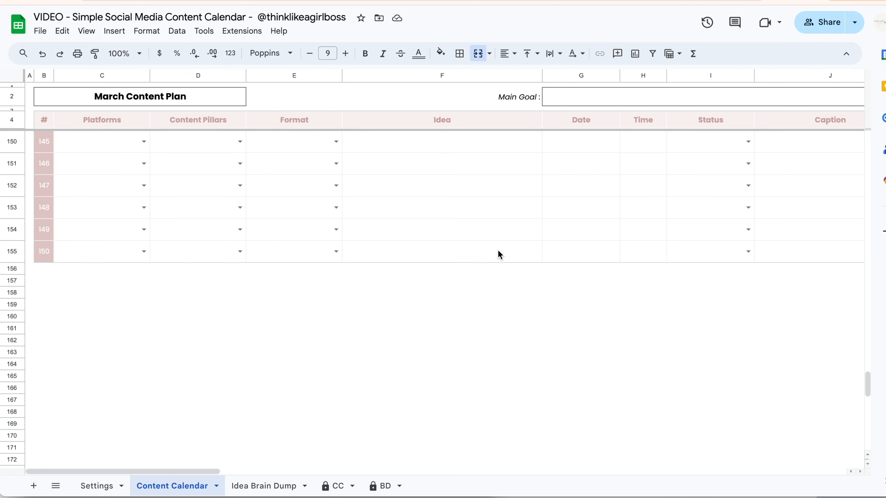
scroll(498, 251, "up", 15)
scroll(498, 251, "down", 9)
scroll(497, 251, "down", 5)
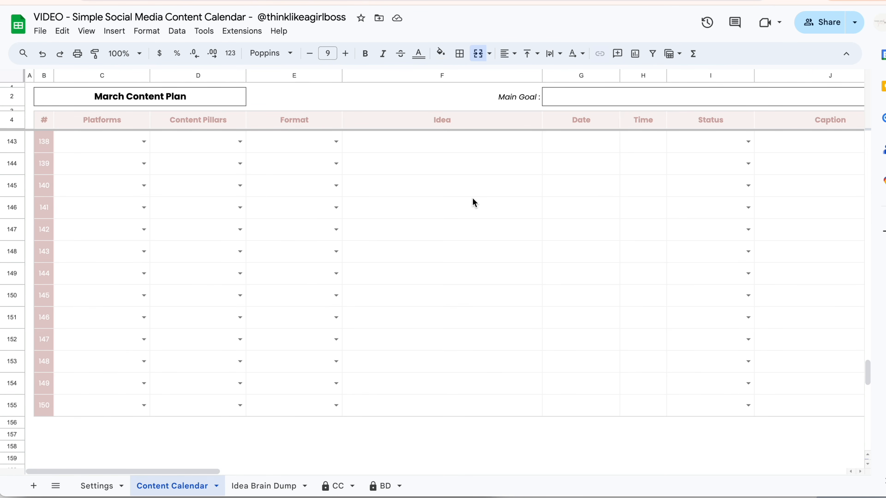
scroll(473, 199, "up", 20)
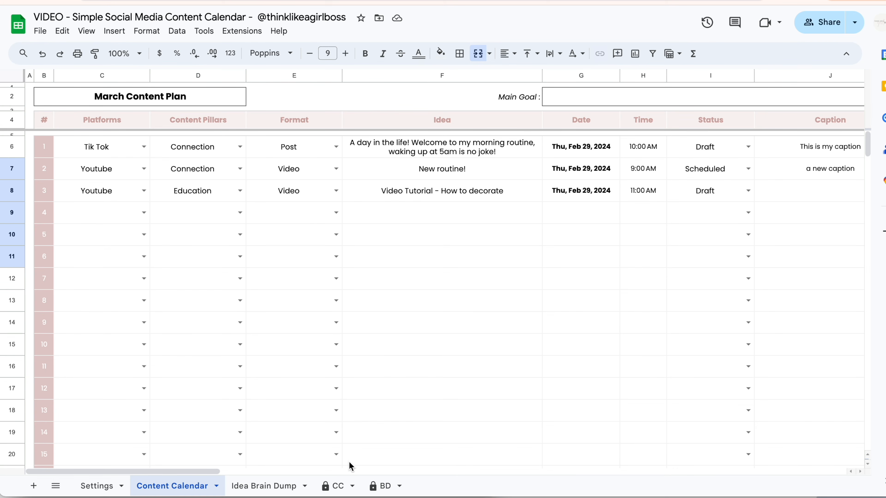
Step: Duplicate the locked CC template sheet and rename the copy June 2024
left_click(341, 487)
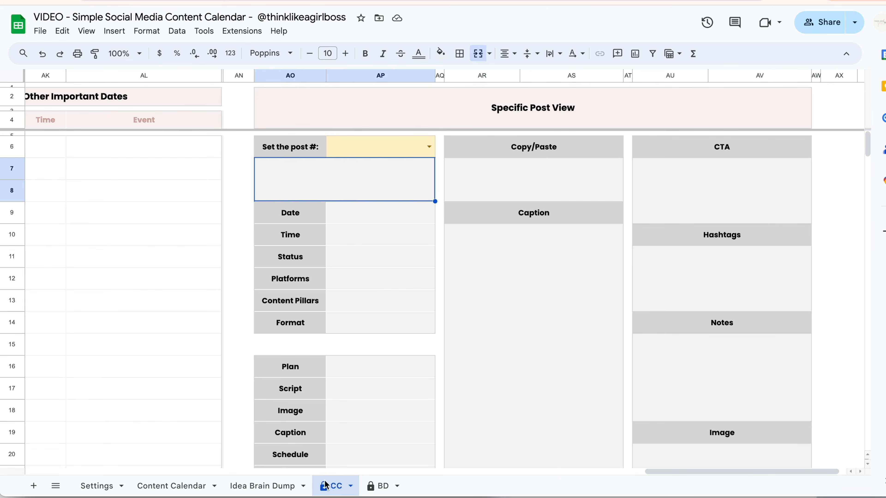
right_click(341, 488)
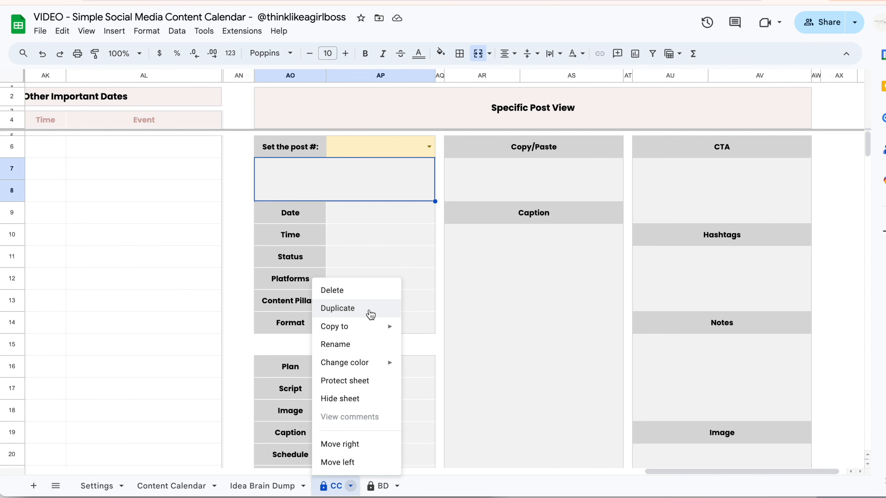
left_click(370, 314)
double_click(387, 486)
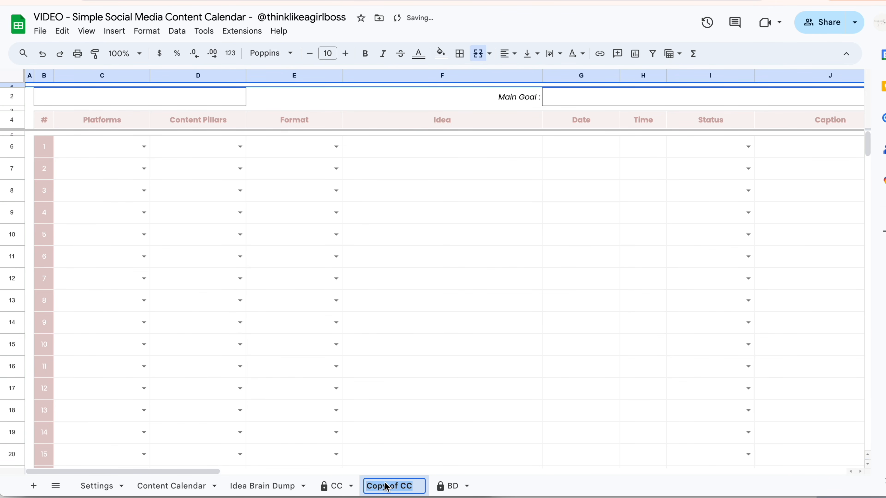
type("June 2024")
key("Return")
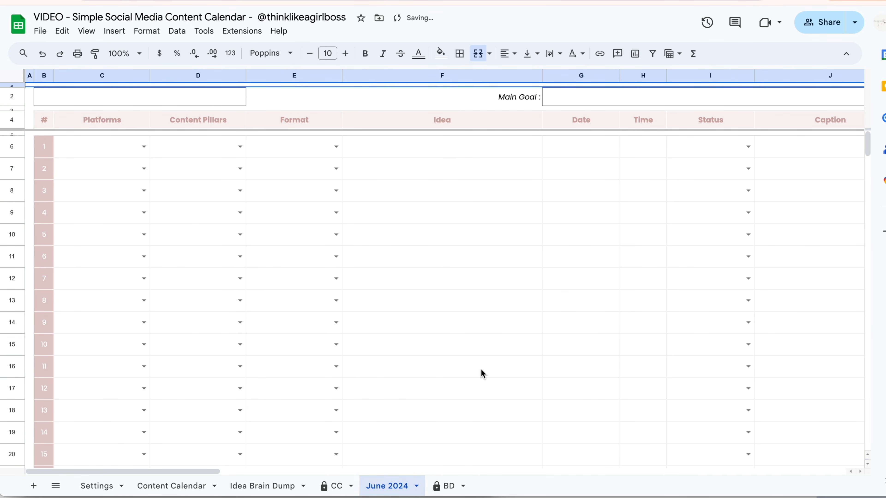
Step: Delete the June 2024 sheet
right_click(389, 482)
left_click(418, 289)
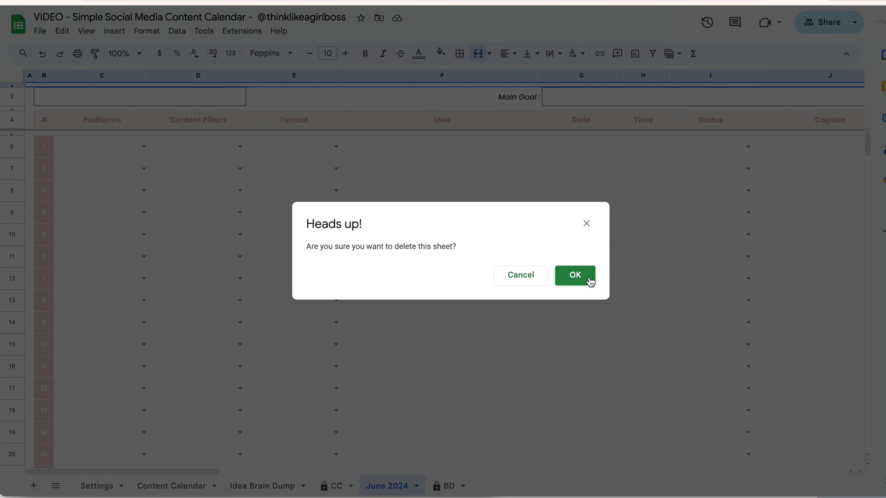
left_click(575, 275)
Step: Compare the Idea Brain Dump's Platforms, Content Pillars and Format columns with the custom label titles in Settings
left_click(267, 483)
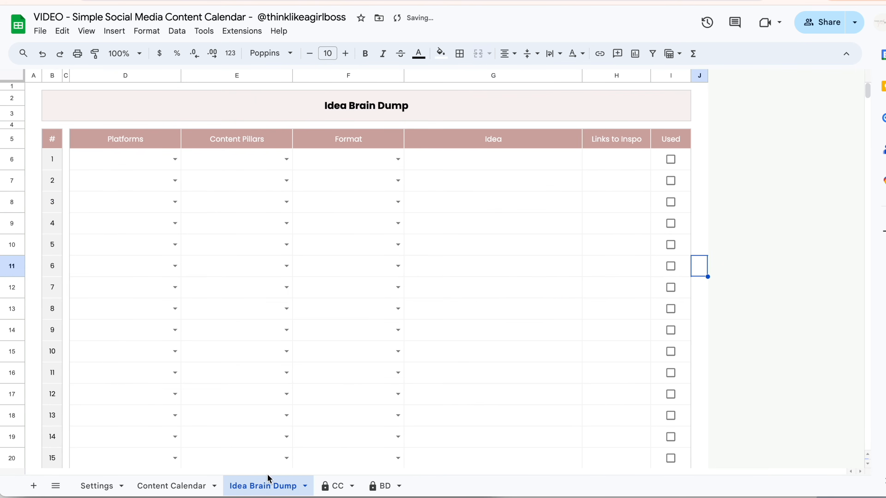
left_click(501, 308)
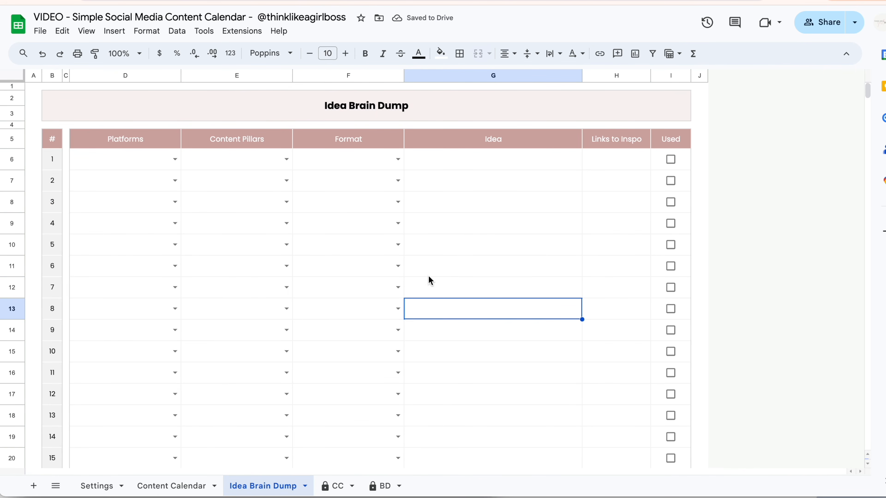
left_click_drag(133, 142, 369, 264)
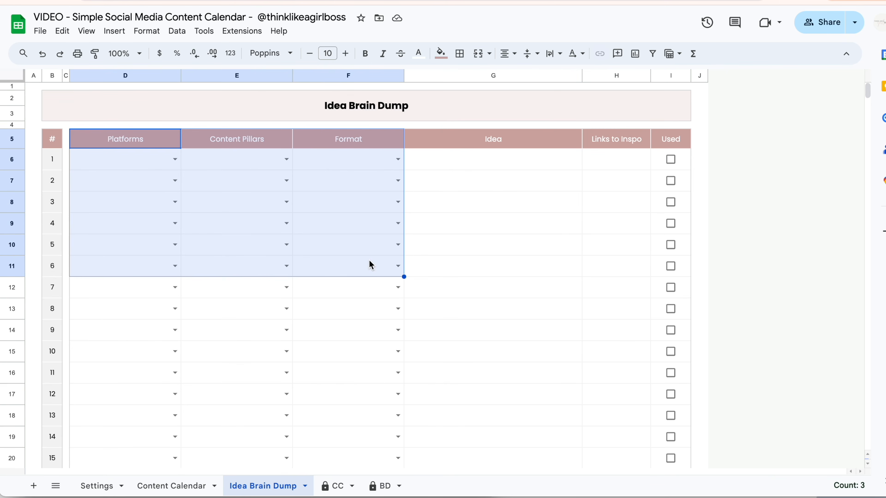
left_click(94, 488)
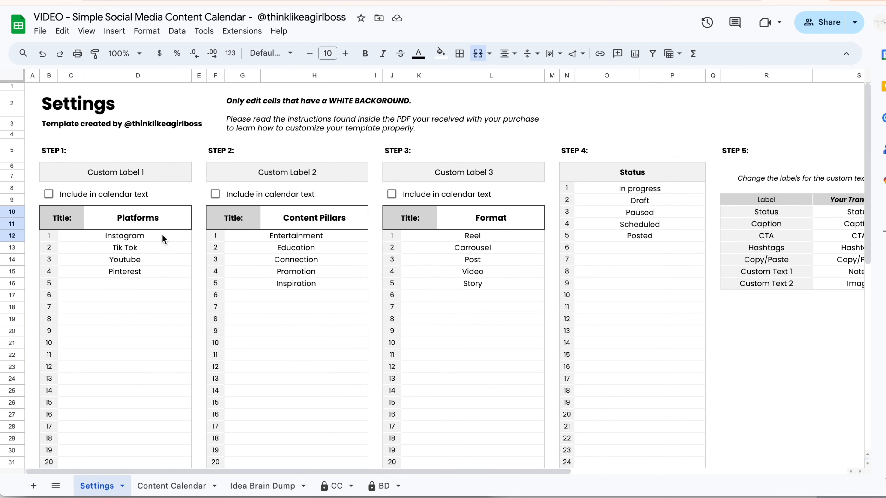
left_click(350, 219)
left_click(480, 223)
left_click(251, 485)
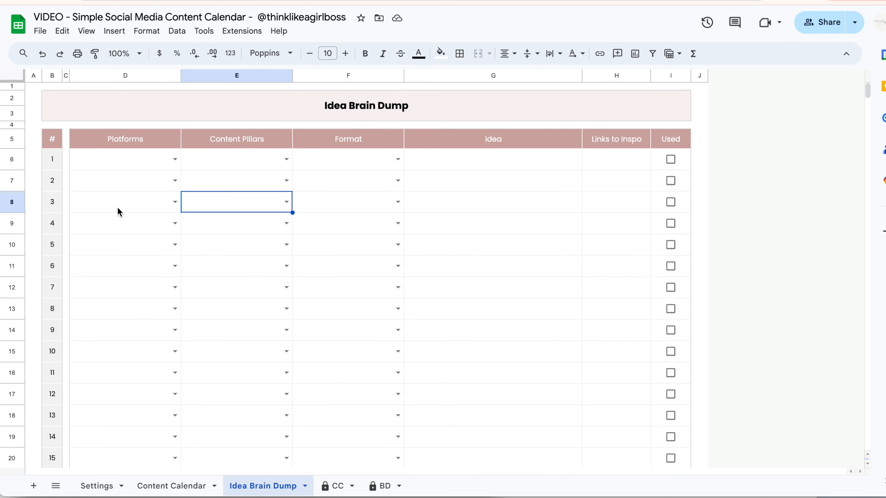
Step: Set idea 1 in the Idea Brain Dump to platform Tik Tok, content pillar Promotion and format Post
left_click(177, 158)
left_click(126, 192)
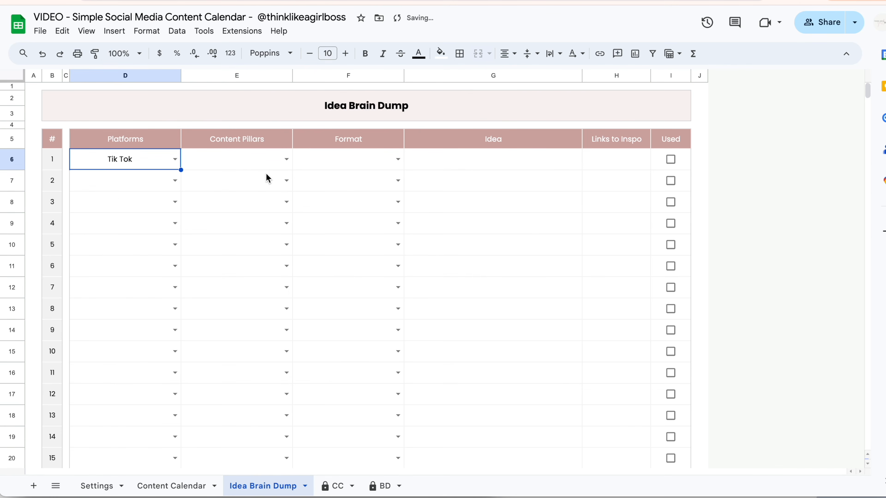
left_click(286, 159)
left_click(206, 225)
left_click(397, 161)
left_click(344, 211)
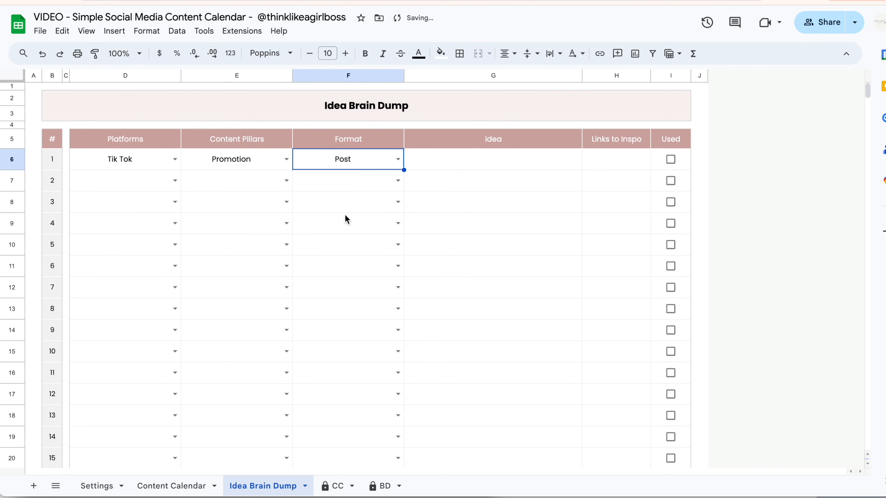
Step: Enter the idea "A day in the life!" for row 1 and paste its web link under Links to Inspo
left_click(440, 167)
type("A day in the life!")
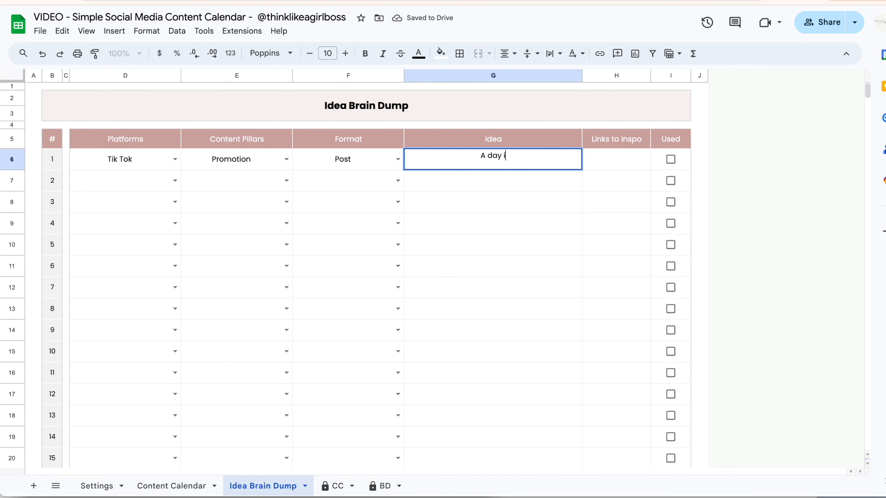
left_click(600, 162)
key("ctrl+v")
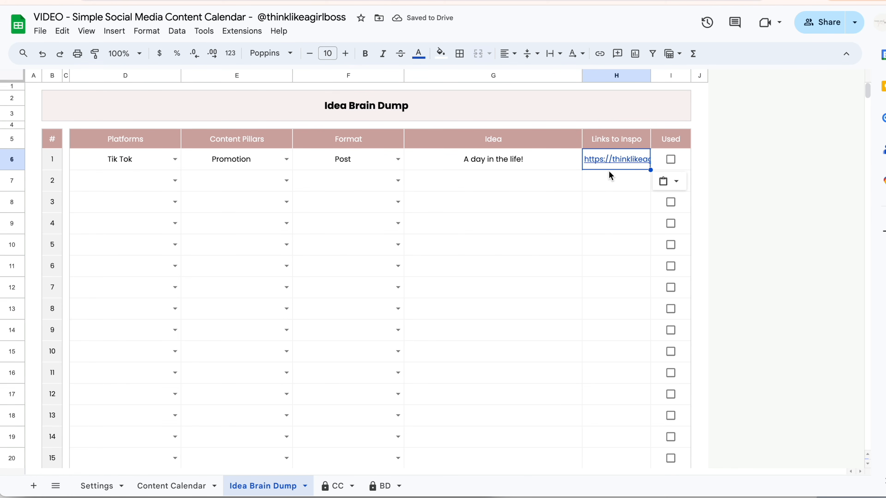
left_click(398, 266)
left_click(461, 224)
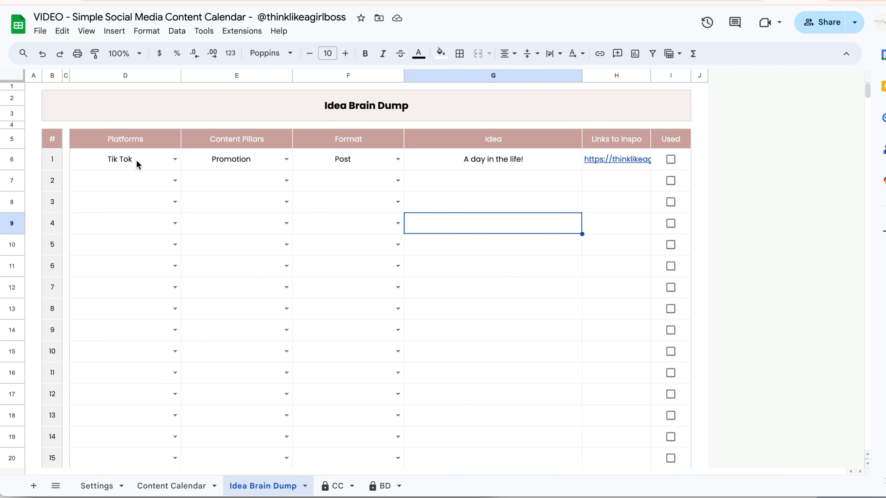
Step: Copy idea 1's platform, content pillar, format and idea text into post row 4 of the Content Calendar
left_click_drag(131, 165, 453, 166)
key("ctrl+c")
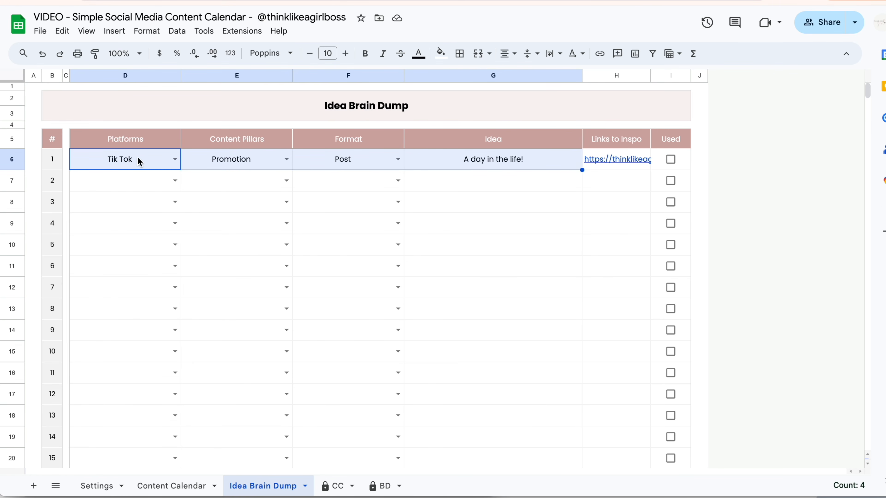
left_click(148, 491)
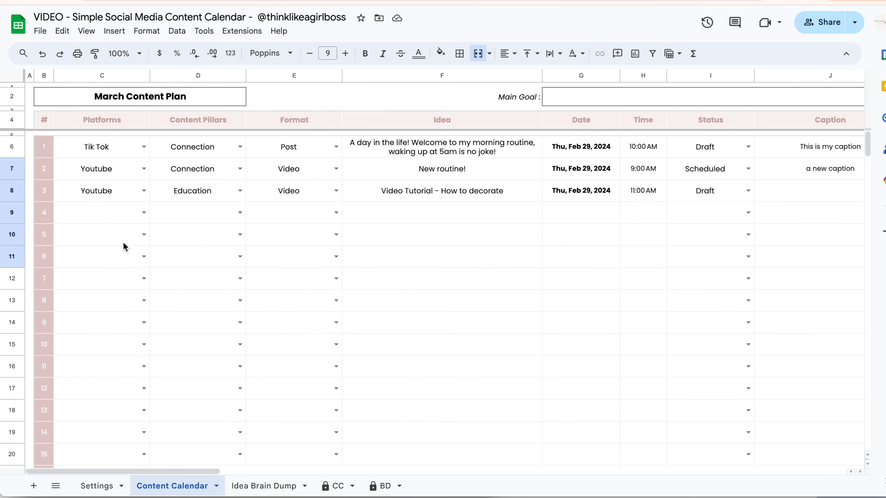
left_click(114, 219)
key("ctrl+v")
left_click(591, 298)
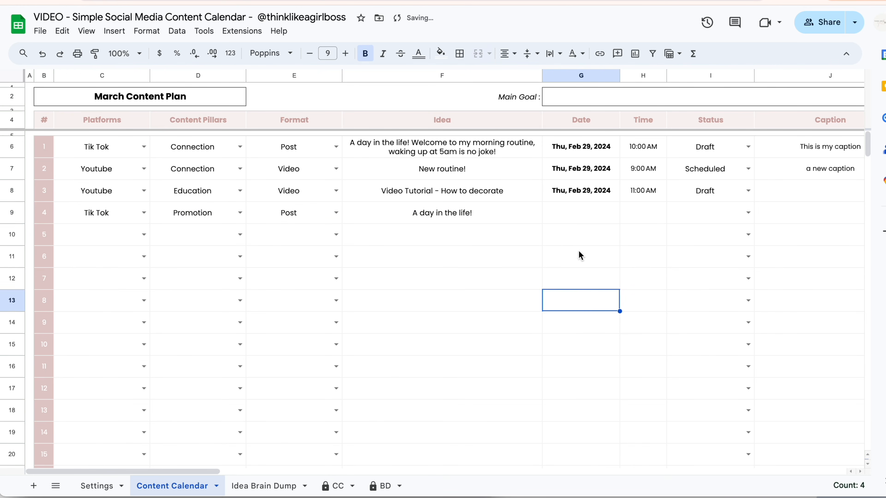
Step: Schedule post 4 for Thu, Feb 15, 2024 at 10 am
double_click(575, 220)
left_click(594, 286)
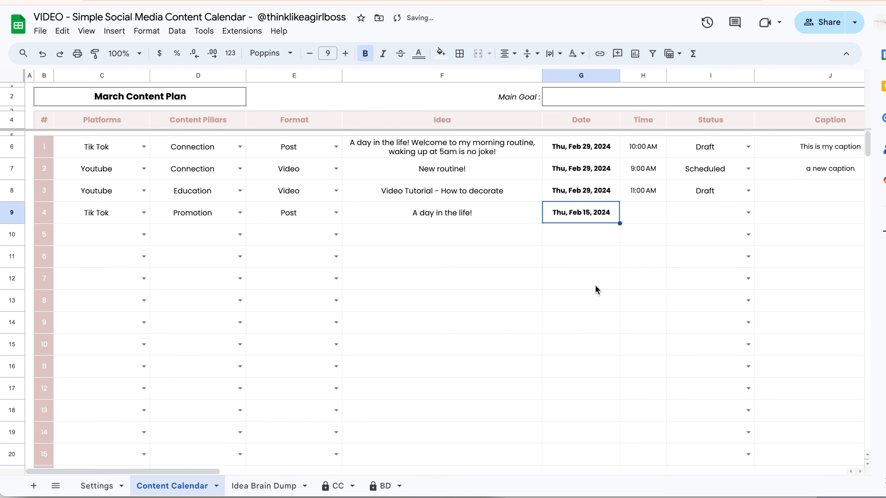
left_click(643, 209)
double_click(643, 209)
type("10:00 AM")
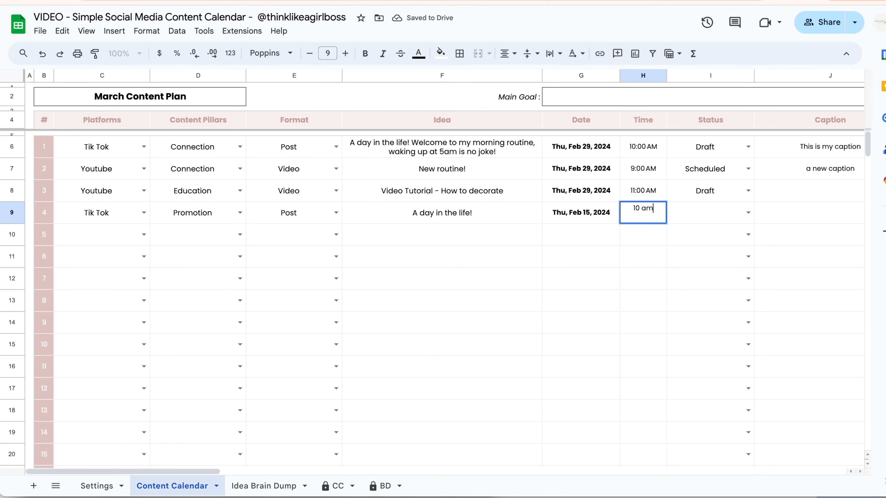
left_click(660, 319)
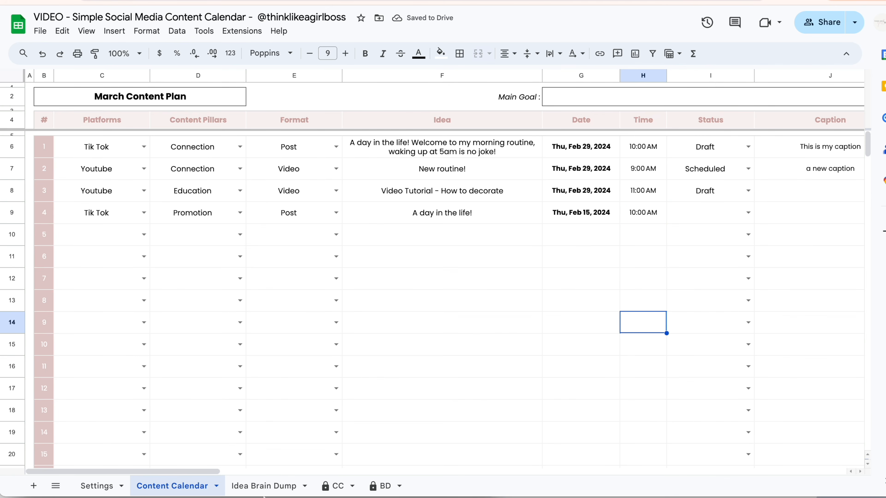
Step: Mark idea 1 as used in the Idea Brain Dump
left_click(263, 486)
left_click(670, 159)
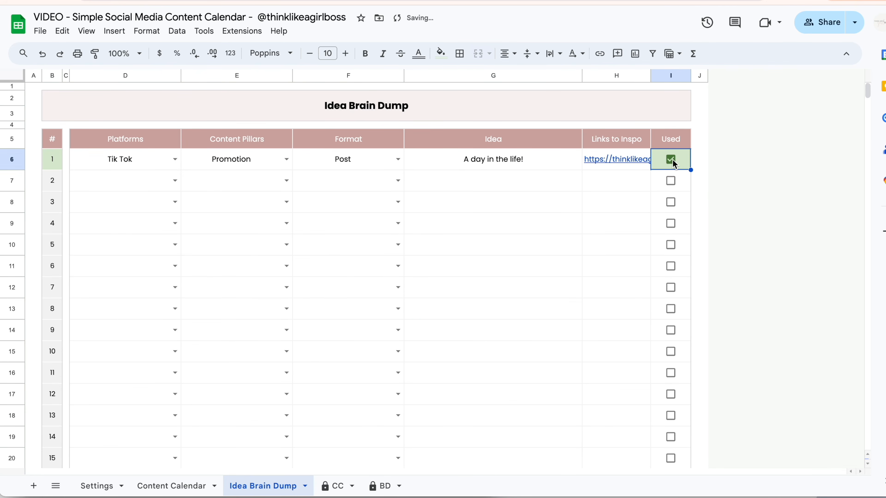
left_click(700, 202)
left_click(519, 348)
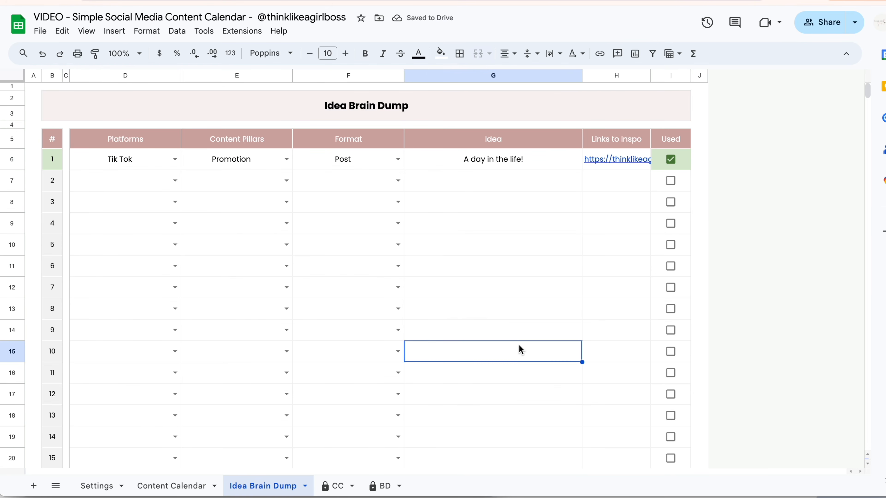
Step: View the locked BD and CC blank template sheets
left_click(386, 487)
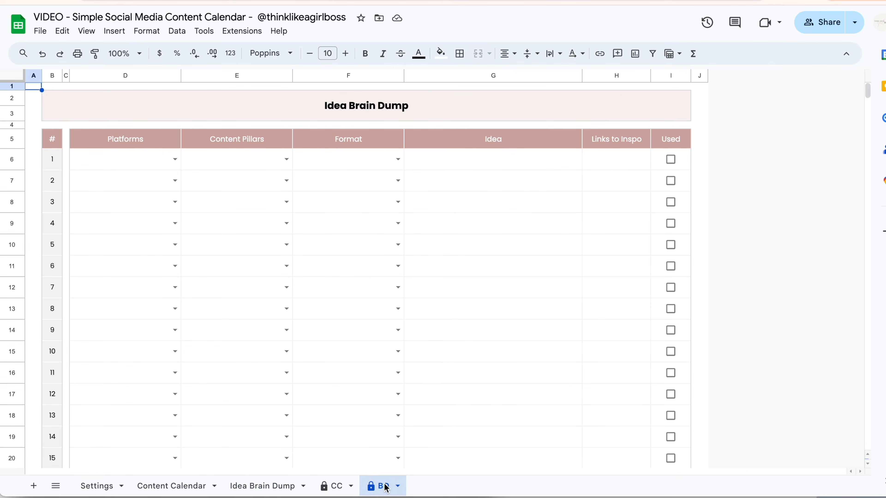
left_click(398, 487)
left_click(559, 298)
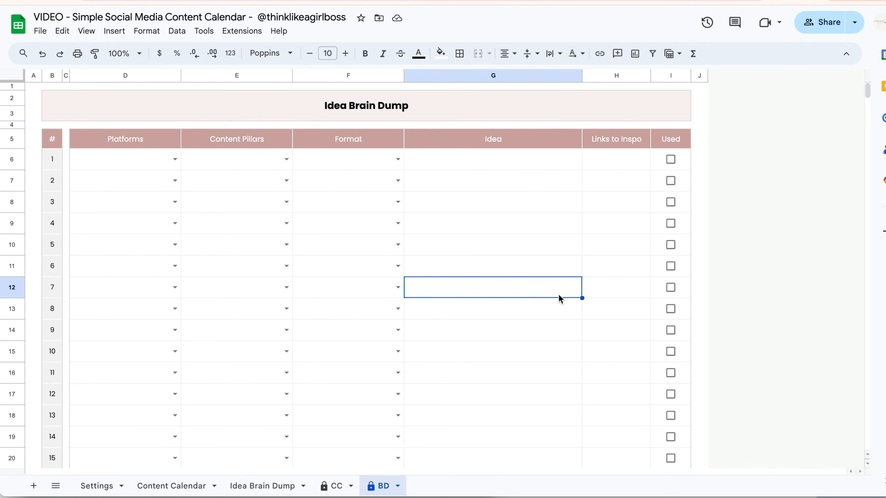
left_click(333, 486)
left_click(397, 352)
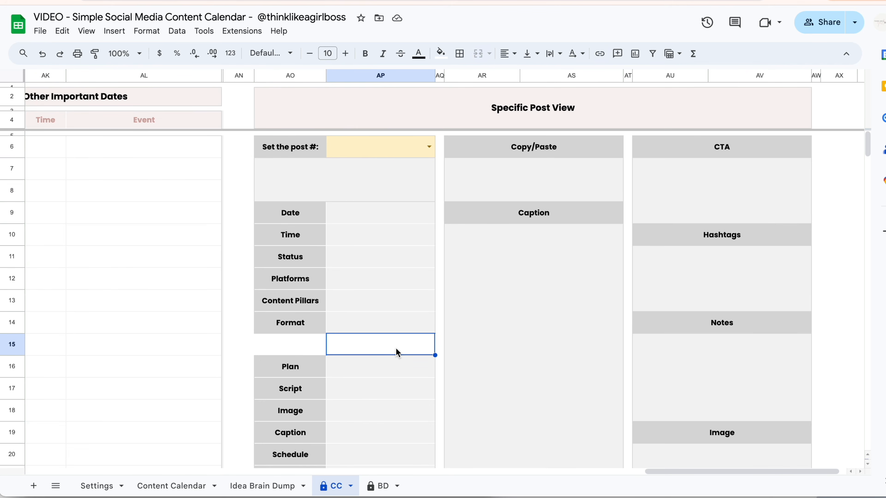
key("Home")
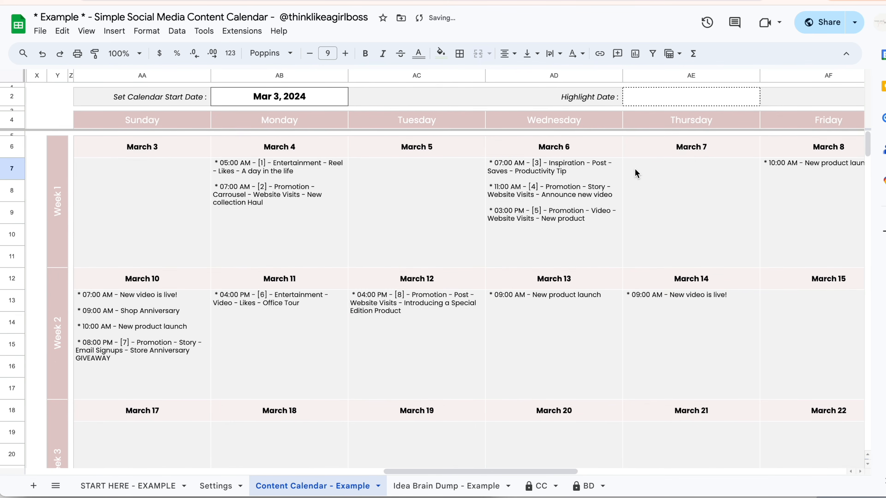
scroll(636, 170, "right", 1)
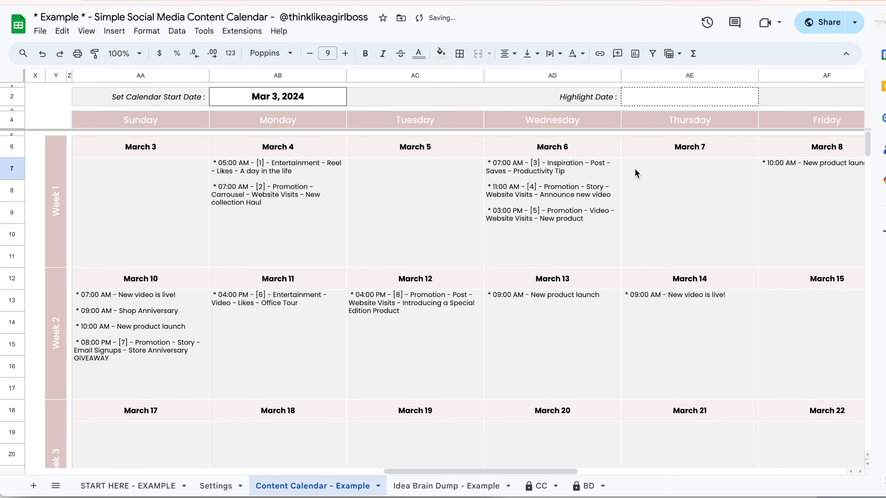
scroll(635, 173, "left", 1)
scroll(636, 174, "right", 1)
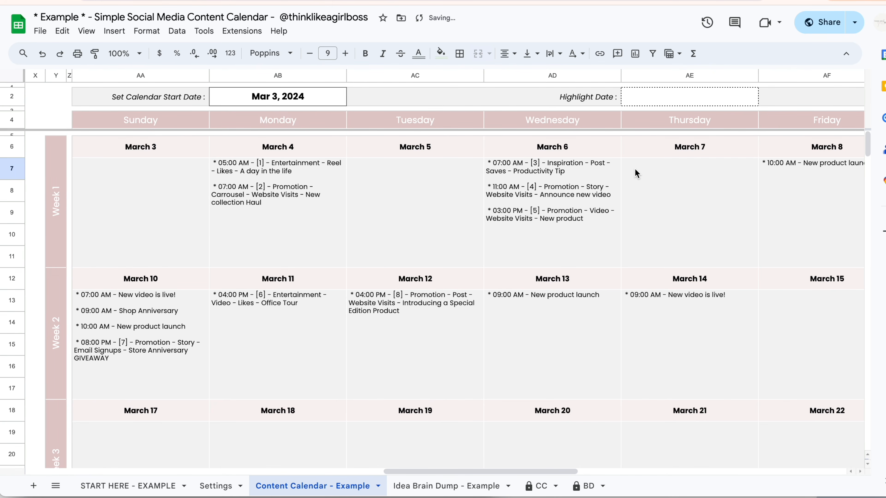